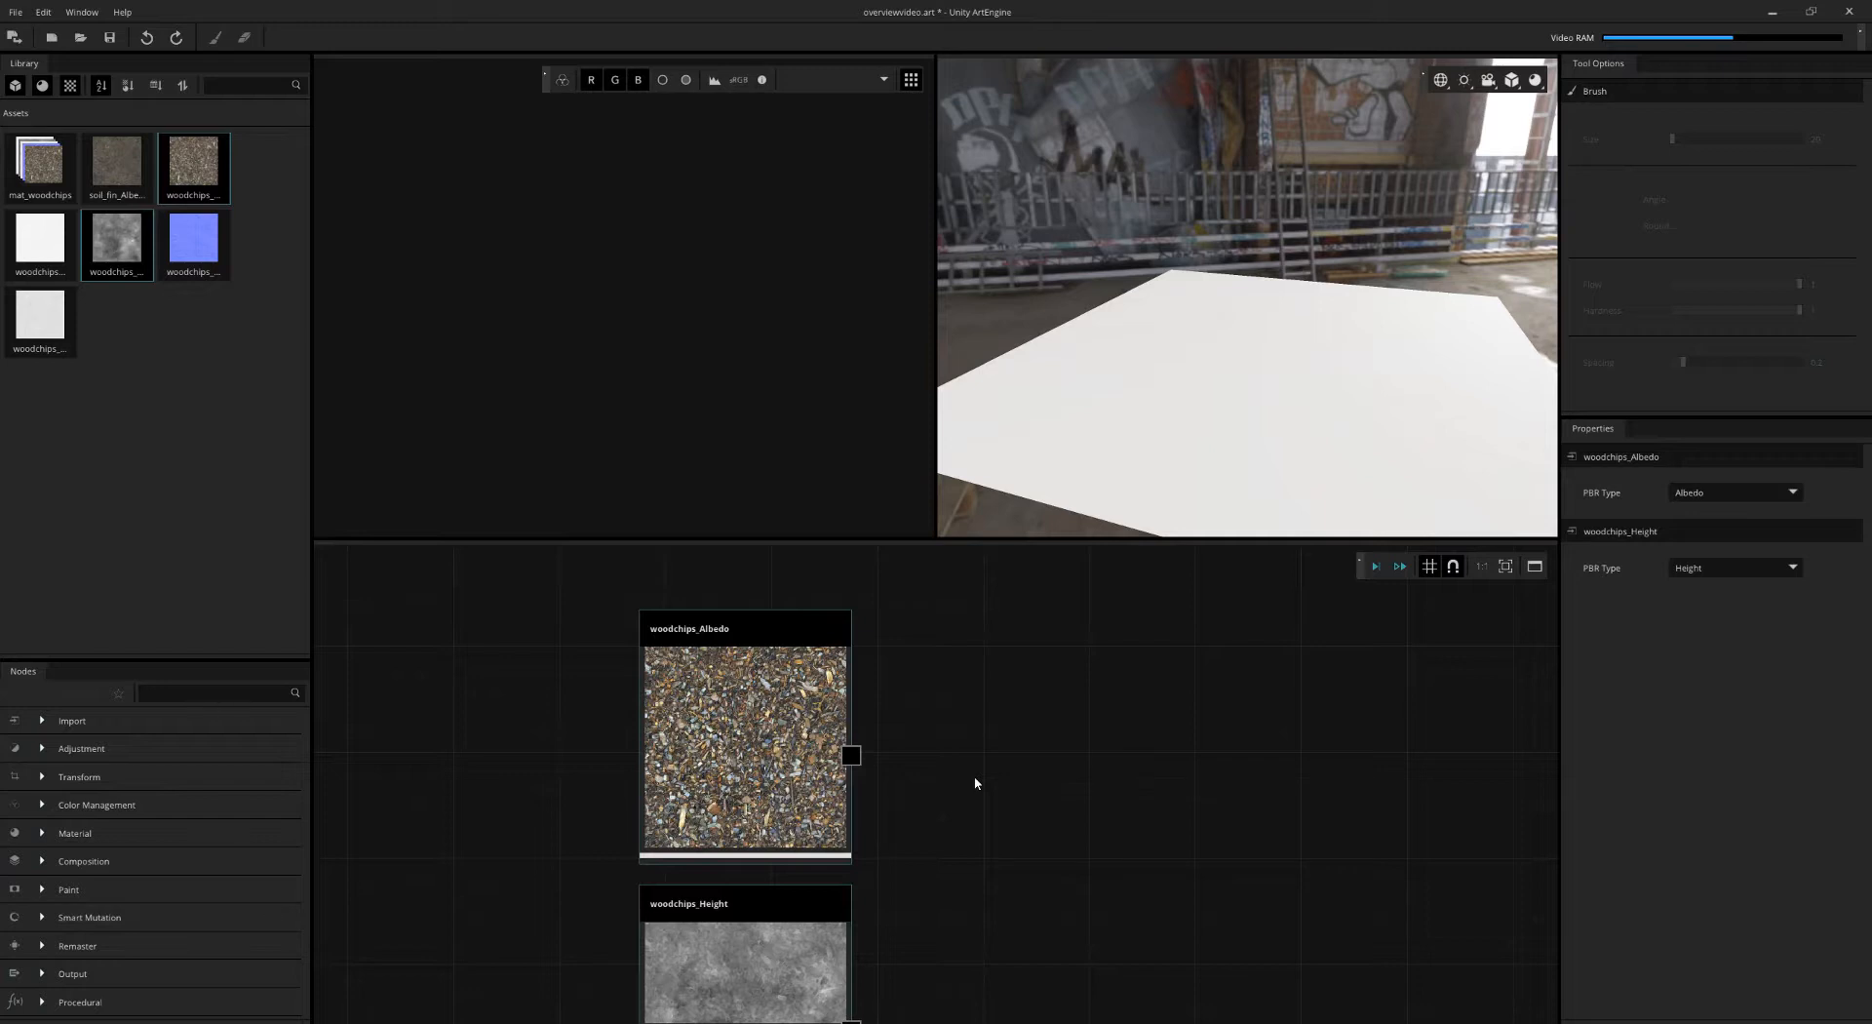
# - Preview the woodchips_Albedo map and the woodchips_Height map in the 2D and 3D views
pyautogui.scroll(3, 940, 743)
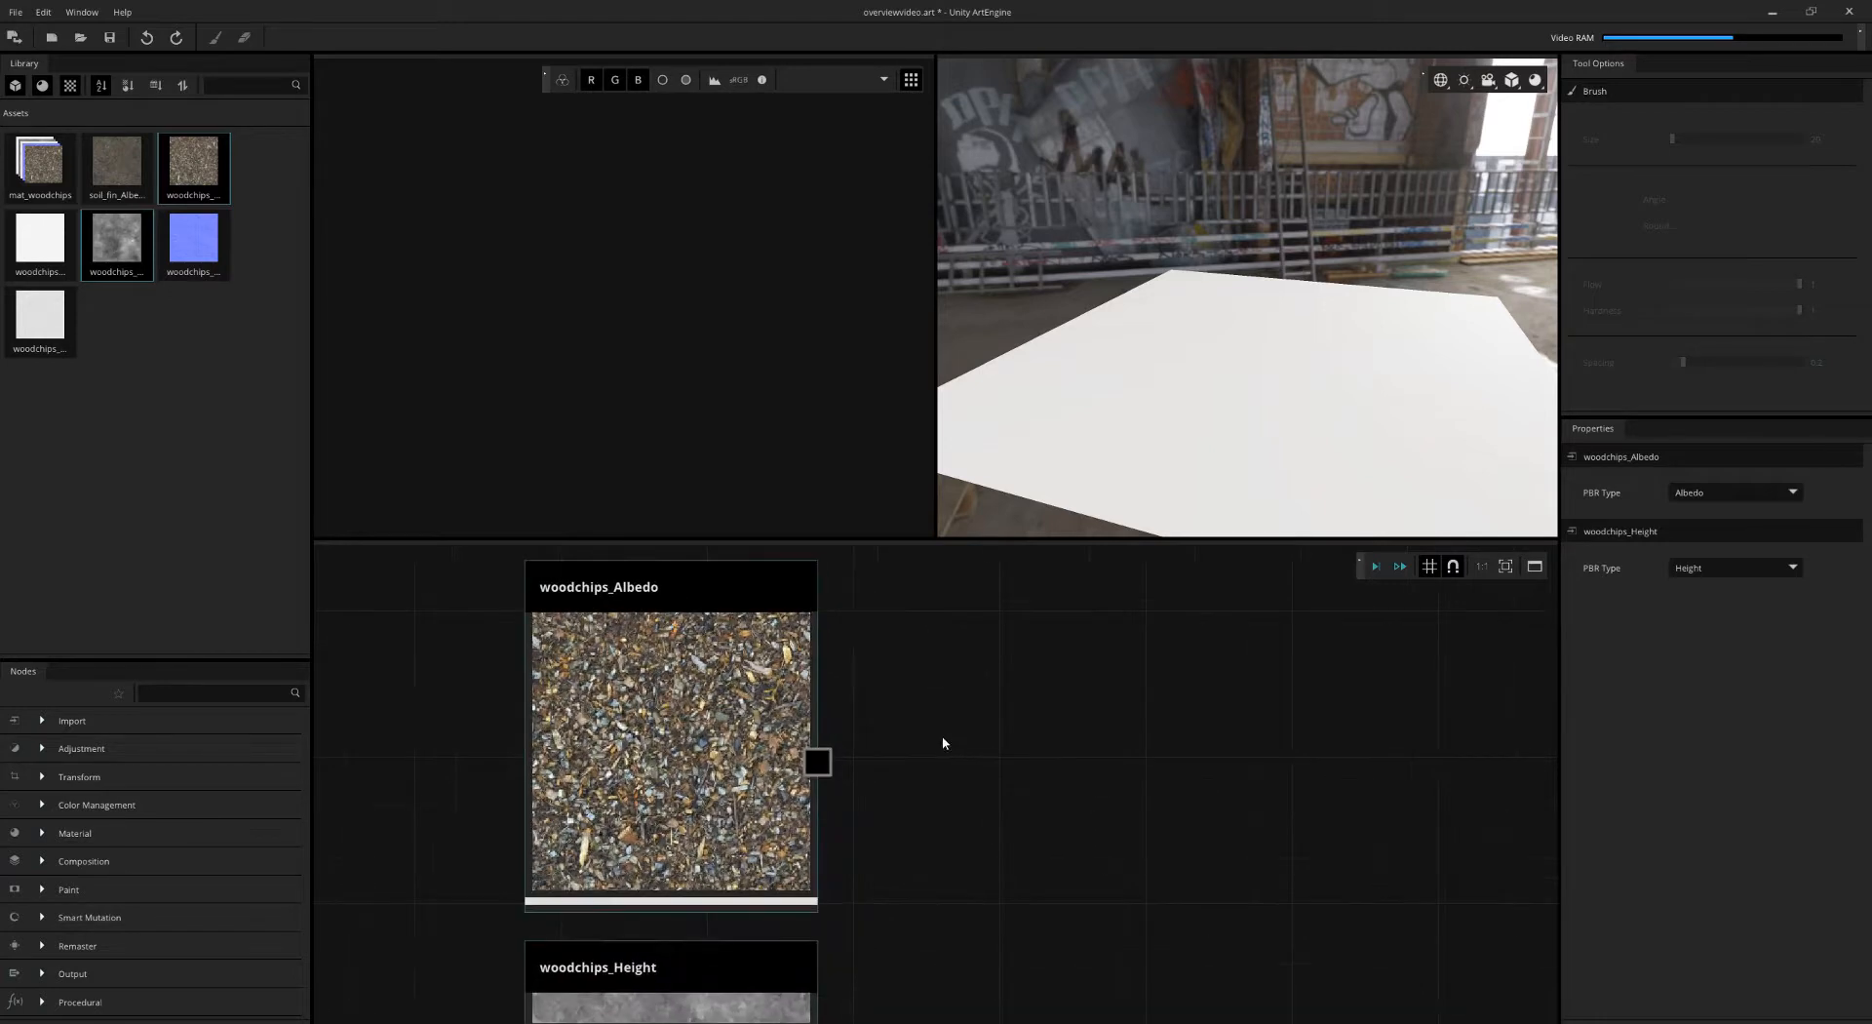
pyautogui.click(817, 709)
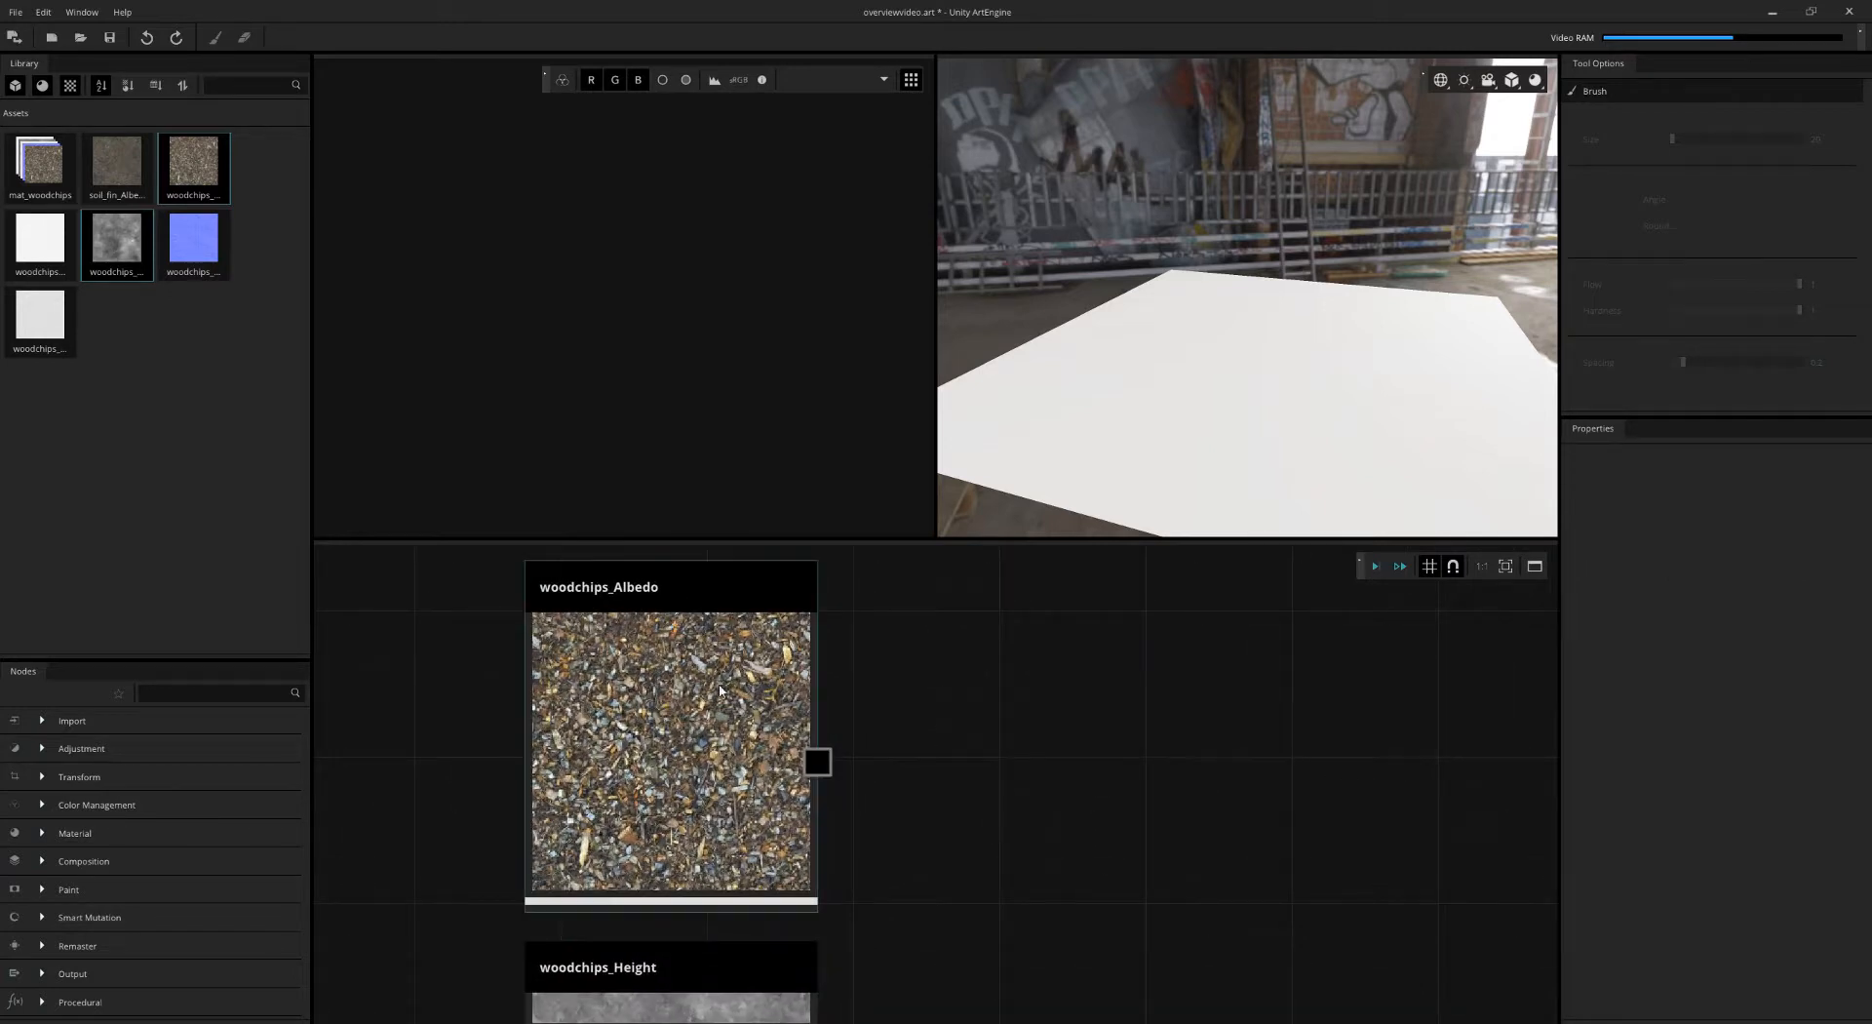
pyautogui.click(712, 655)
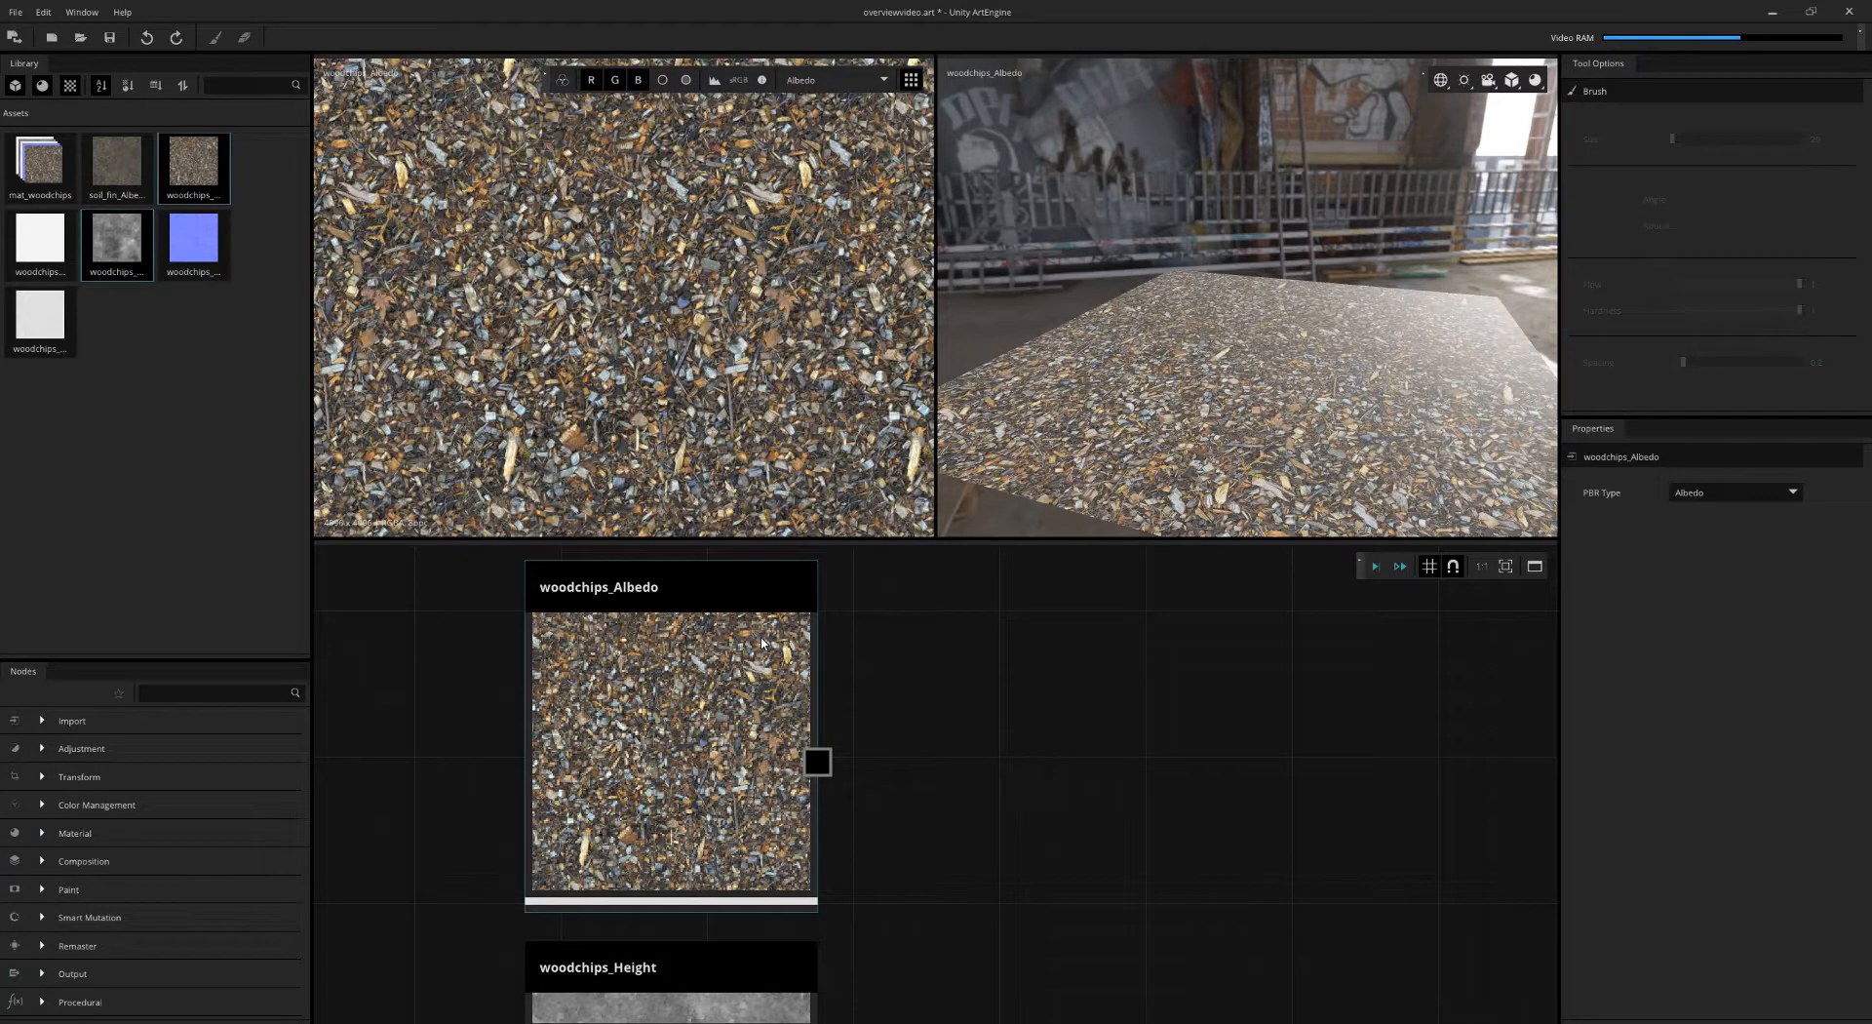
pyautogui.scroll(-3, 1032, 759)
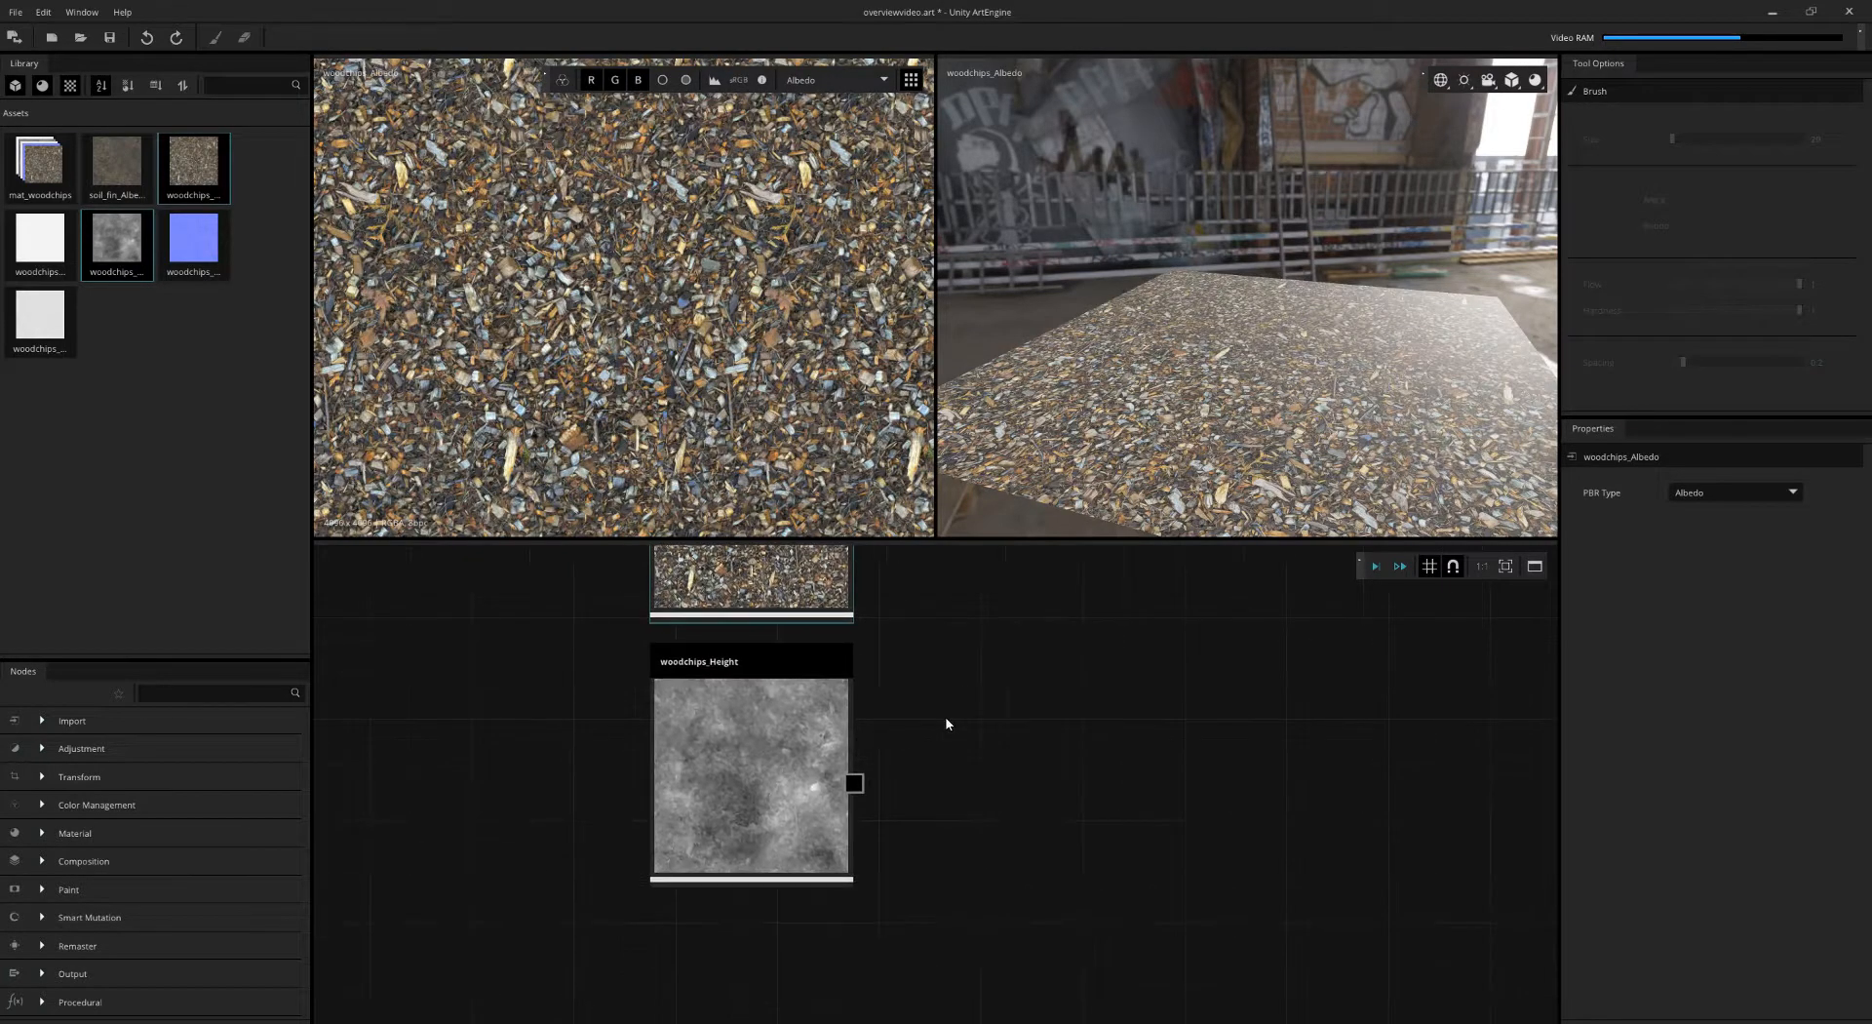
pyautogui.scroll(2, 946, 724)
pyautogui.click(803, 728)
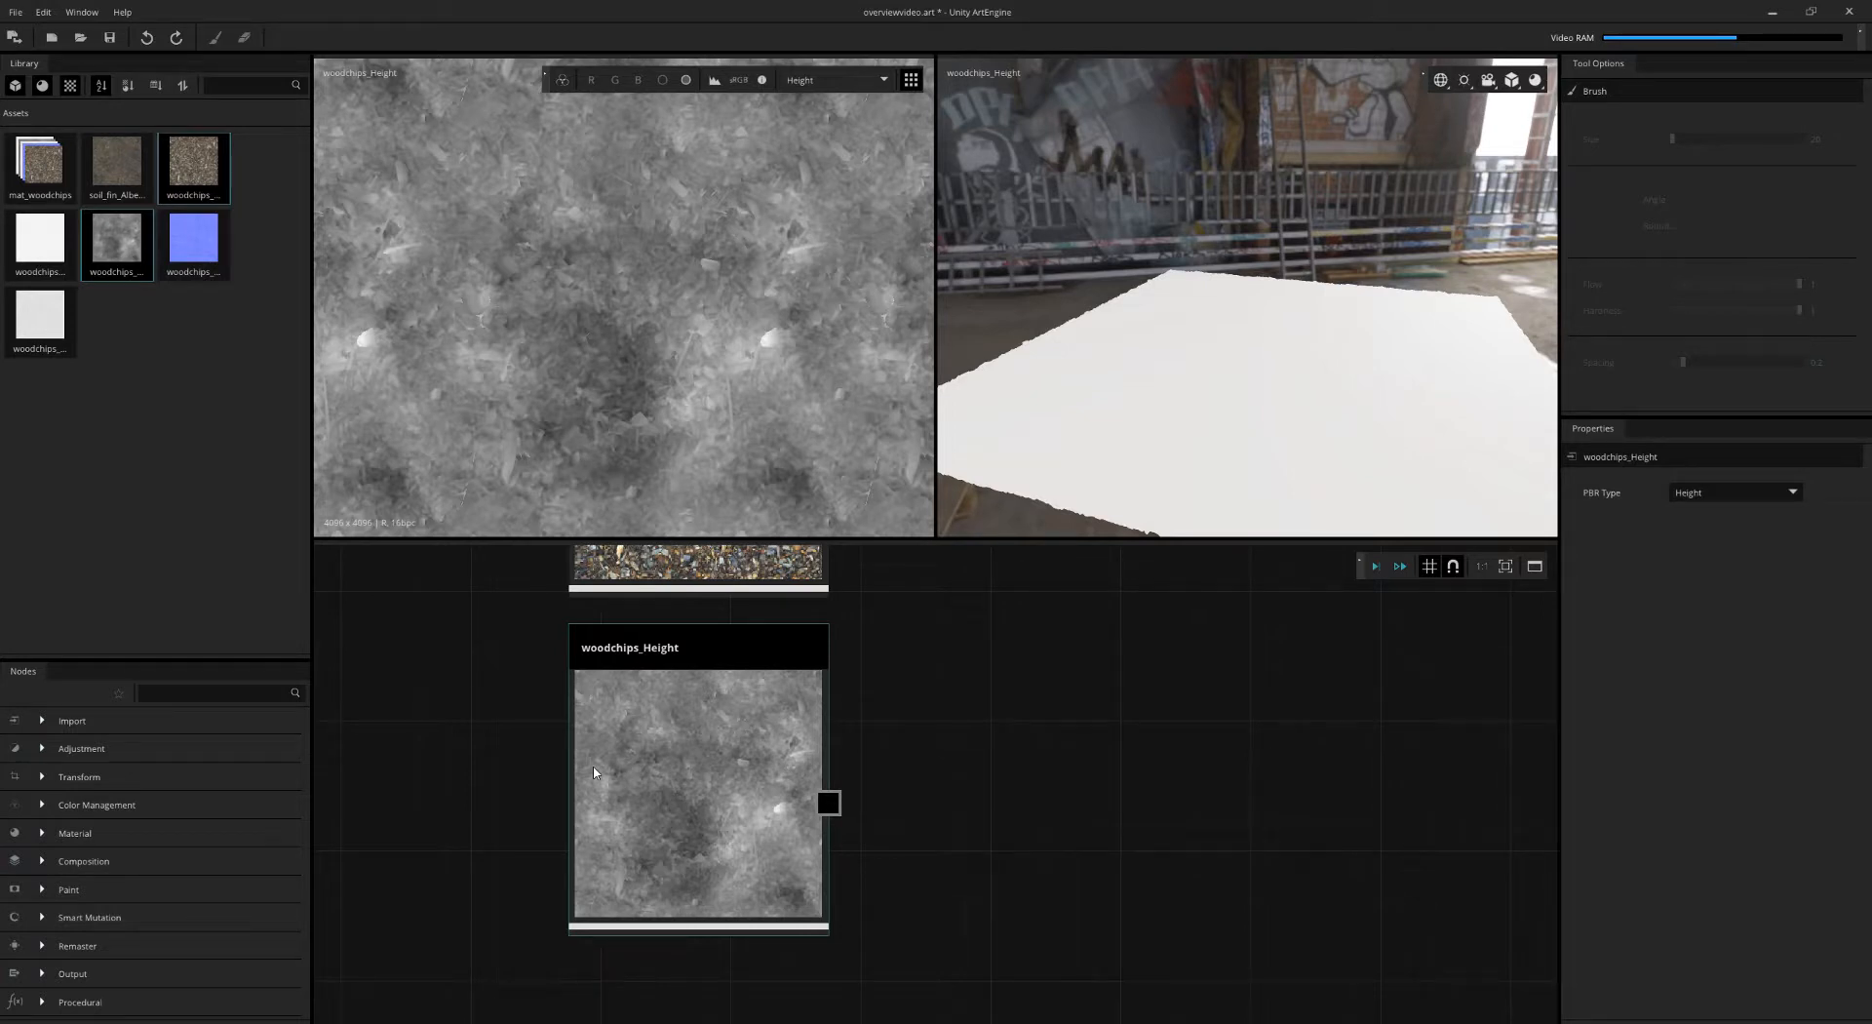
# - Add a Normal Generation node fed by woodchips_Height and preview its normal map
pyautogui.click(95, 837)
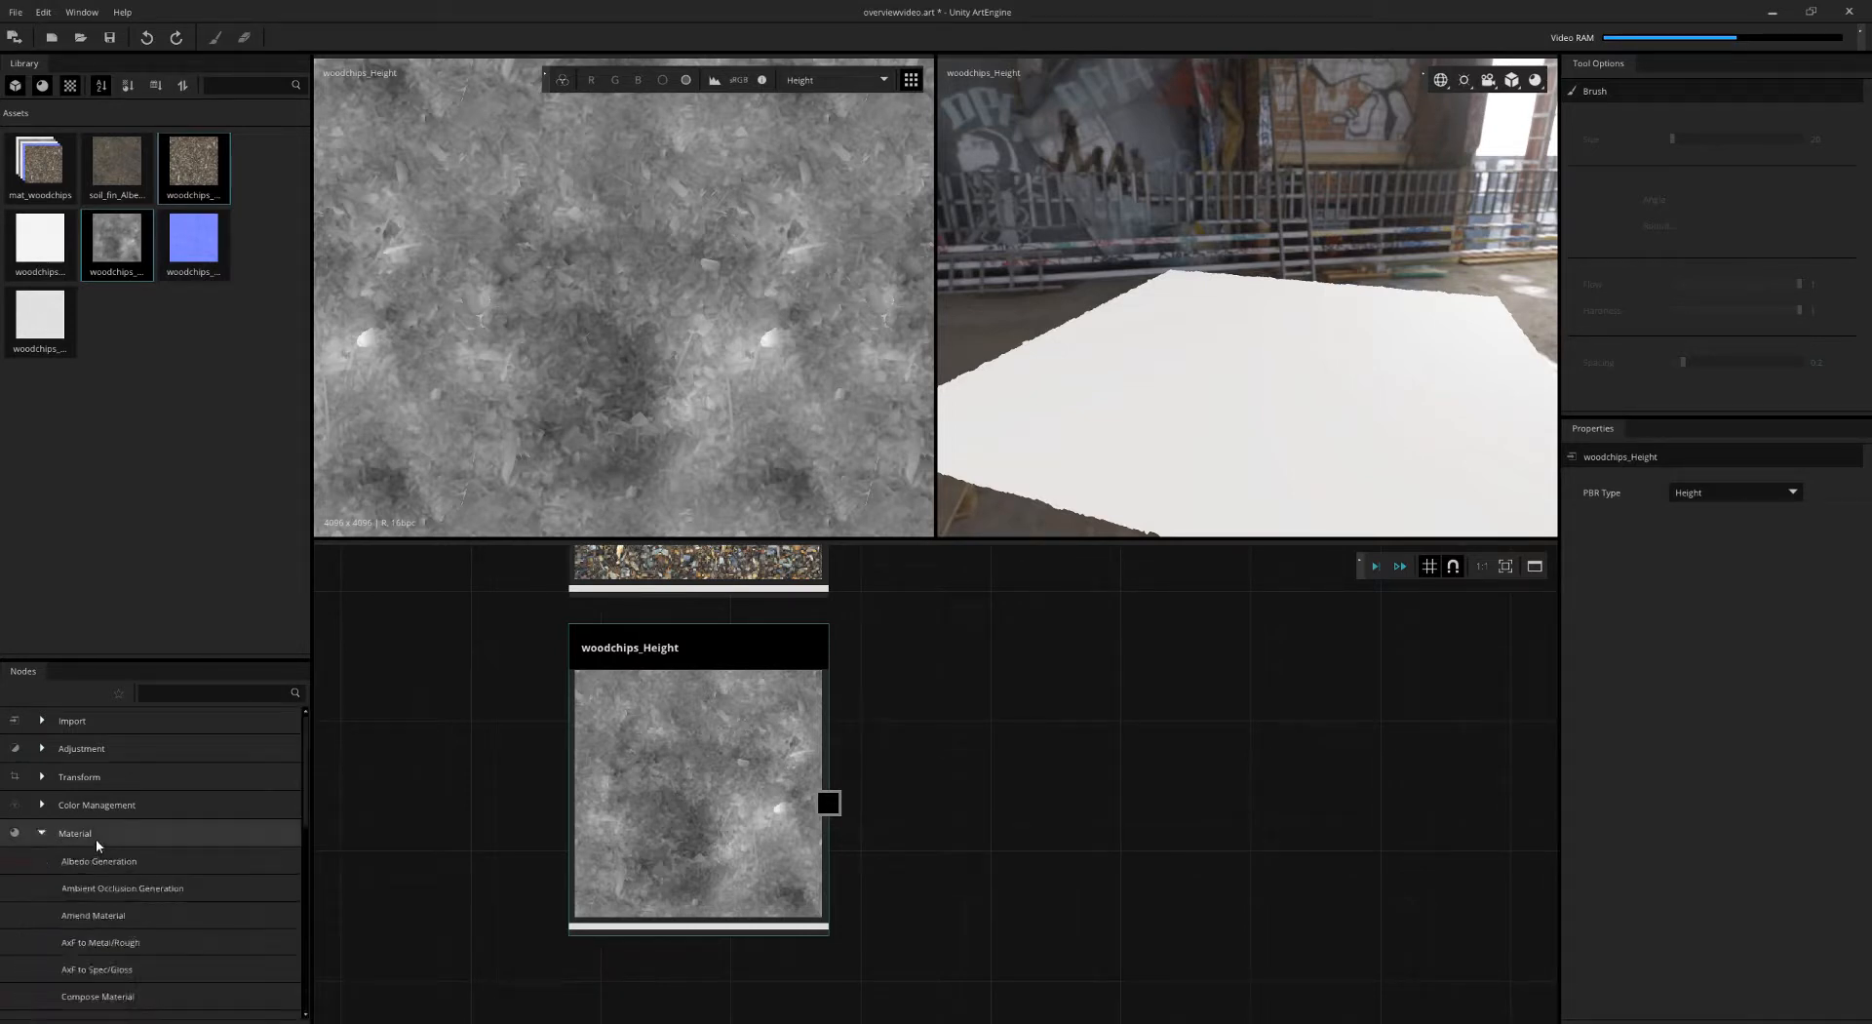
pyautogui.scroll(-2, 117, 858)
pyautogui.scroll(-3, 115, 858)
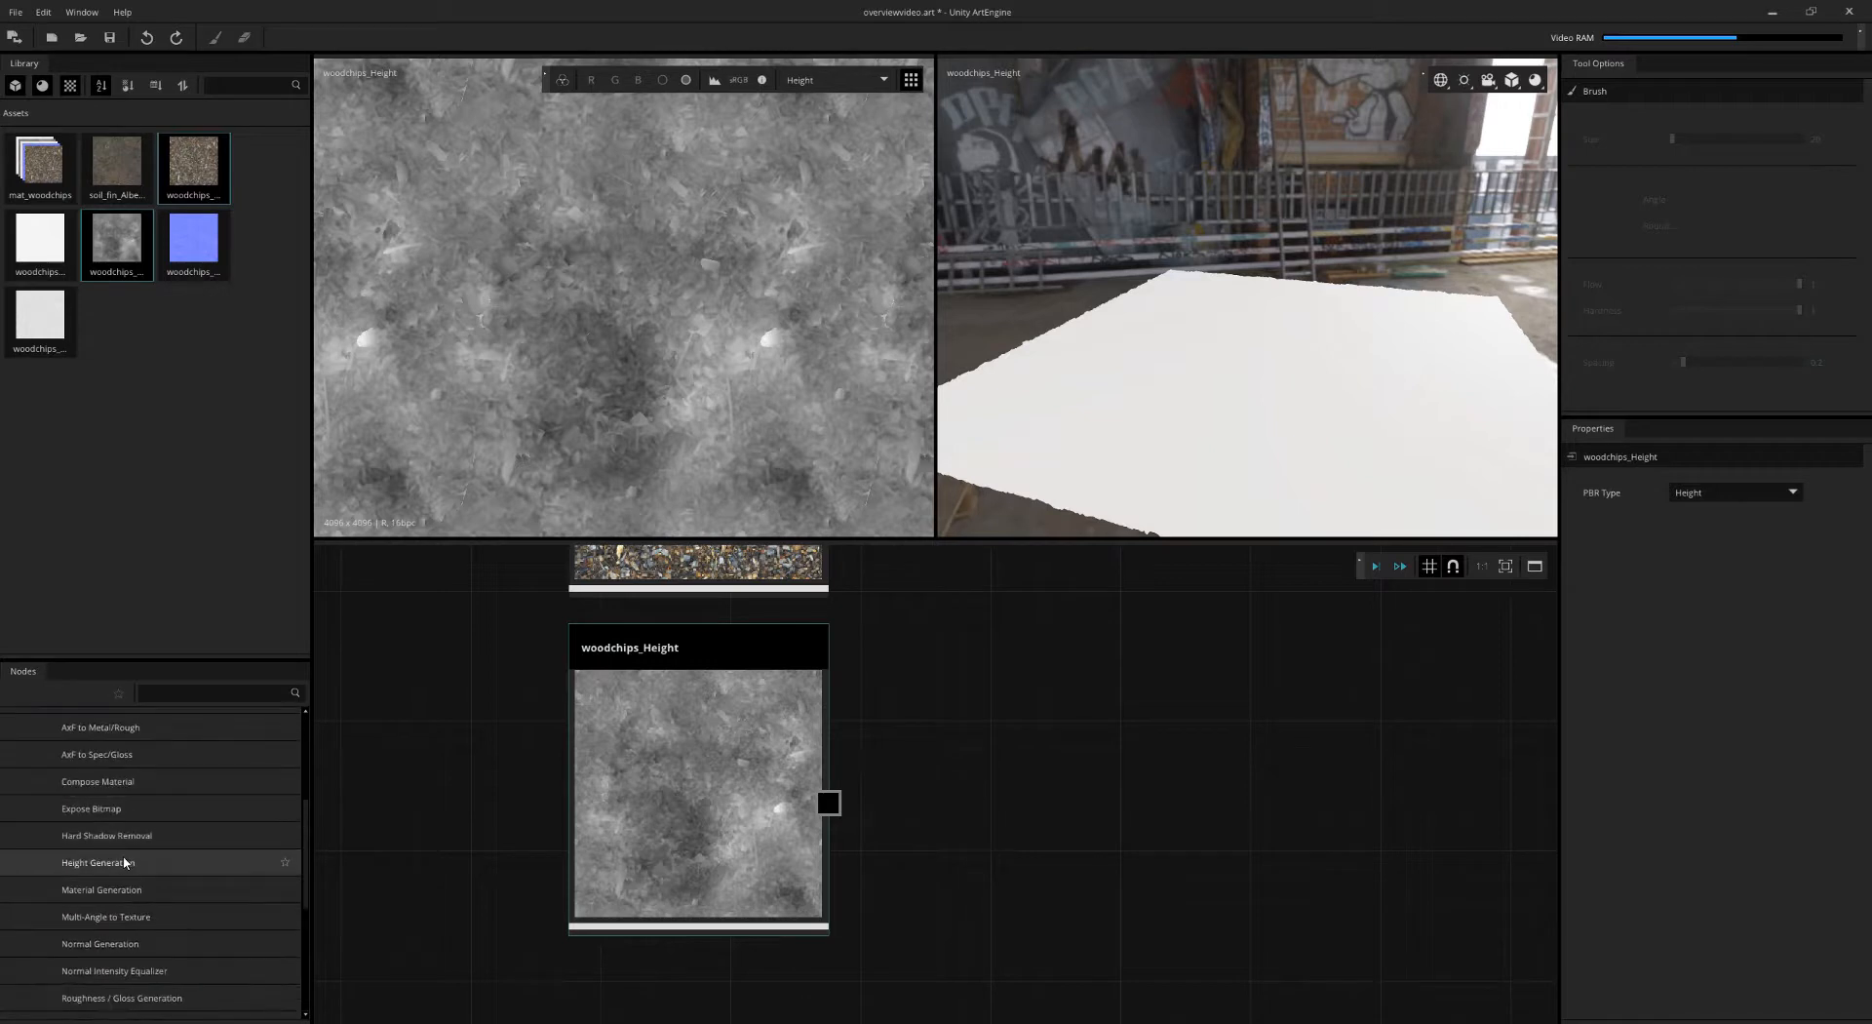
pyautogui.scroll(-1, 126, 861)
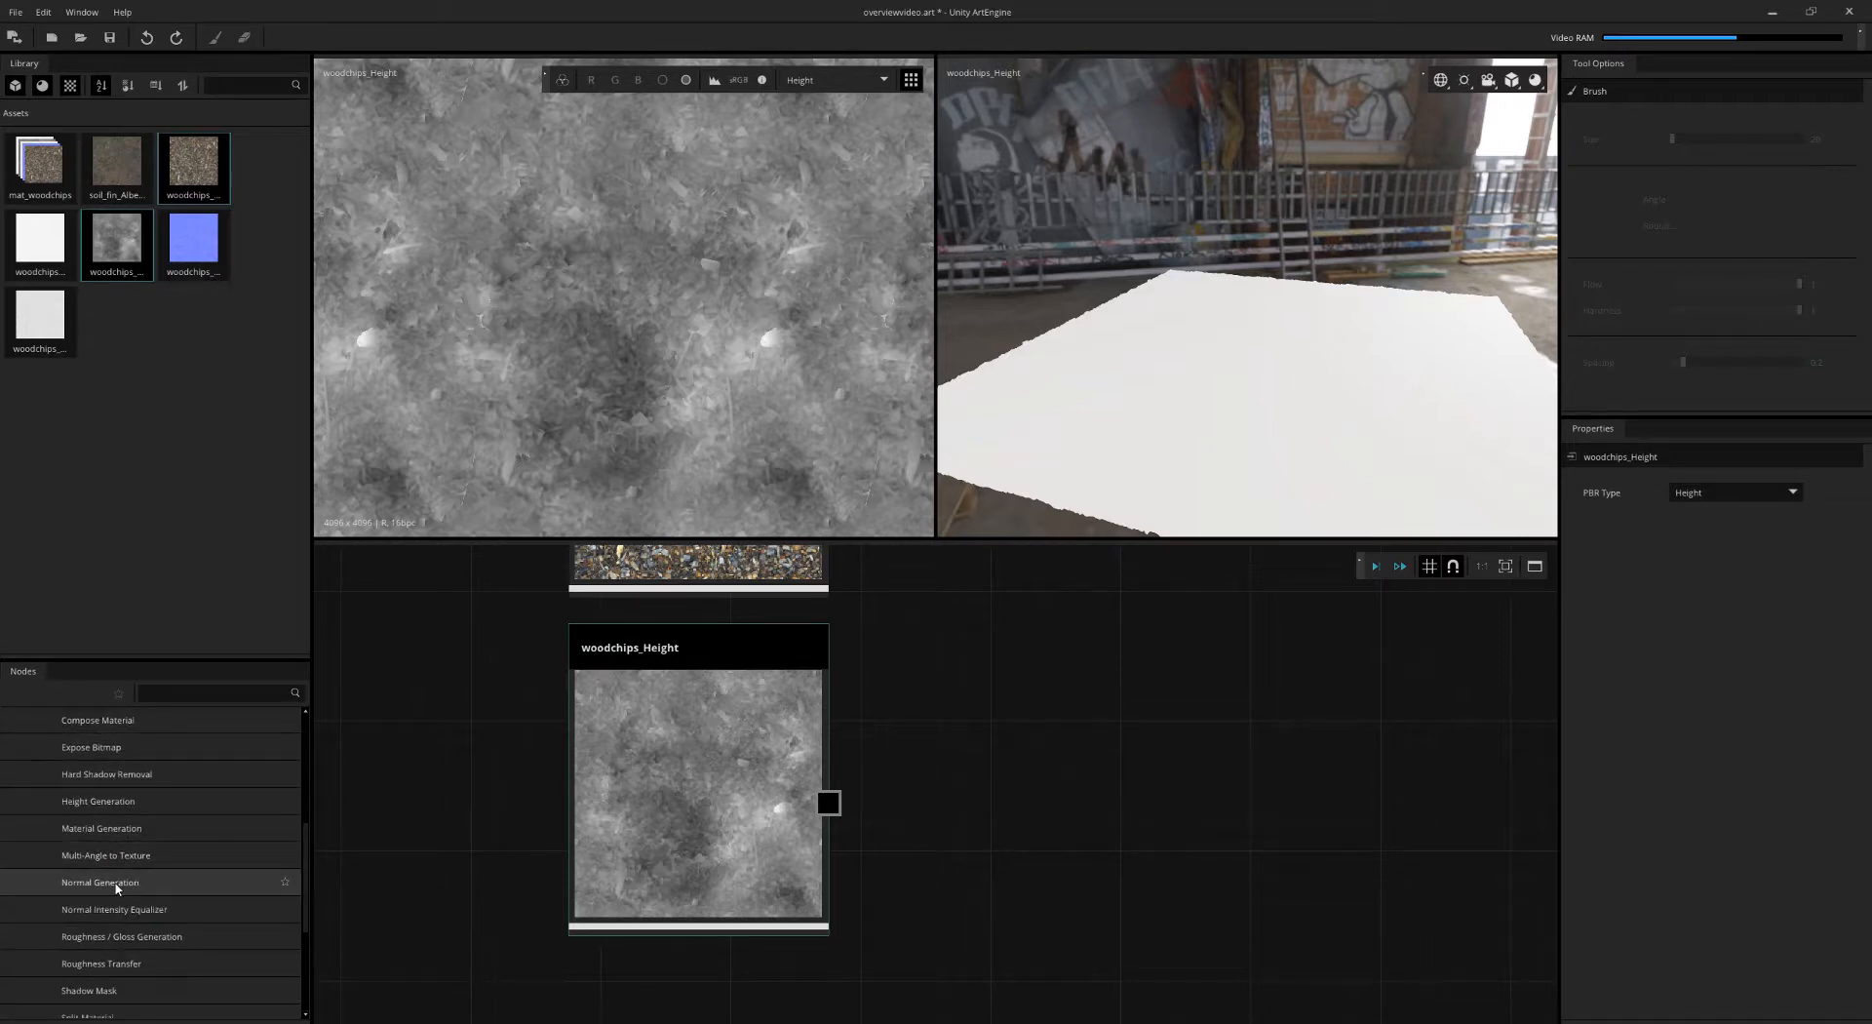
pyautogui.moveTo(116, 888); pyautogui.dragTo(981, 740)
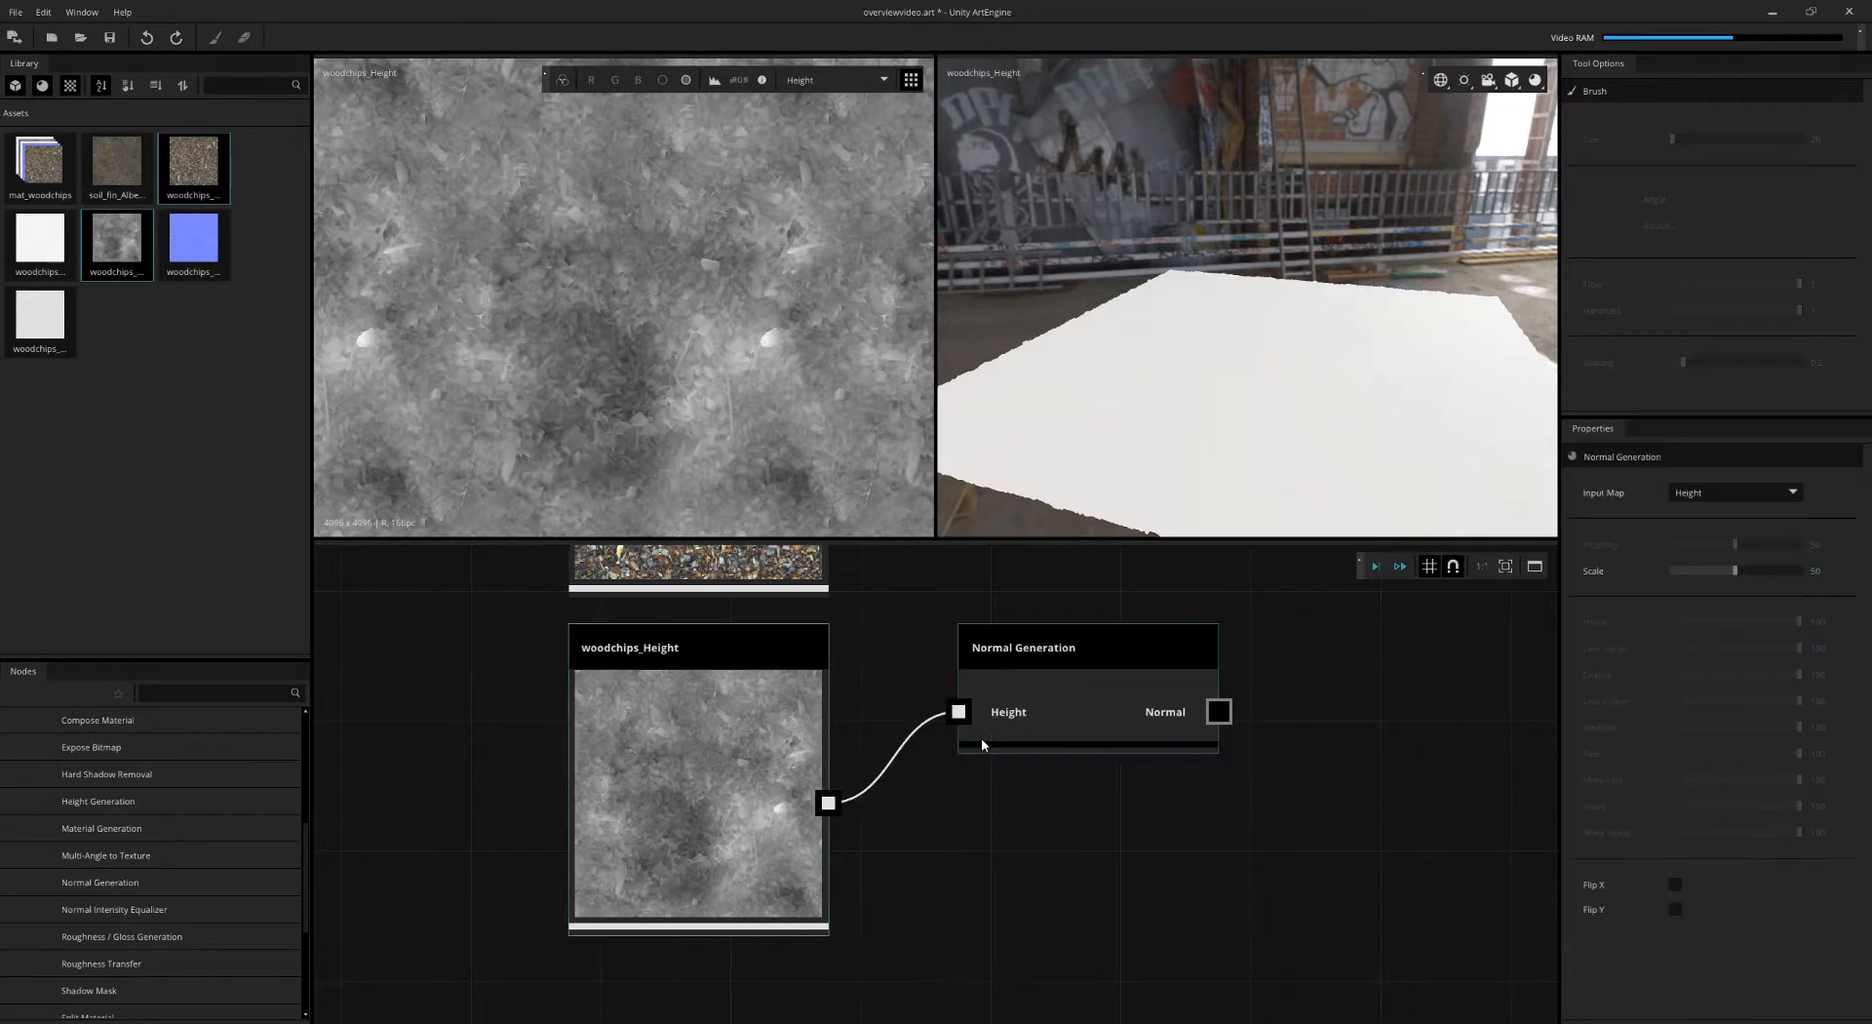
pyautogui.click(1129, 718)
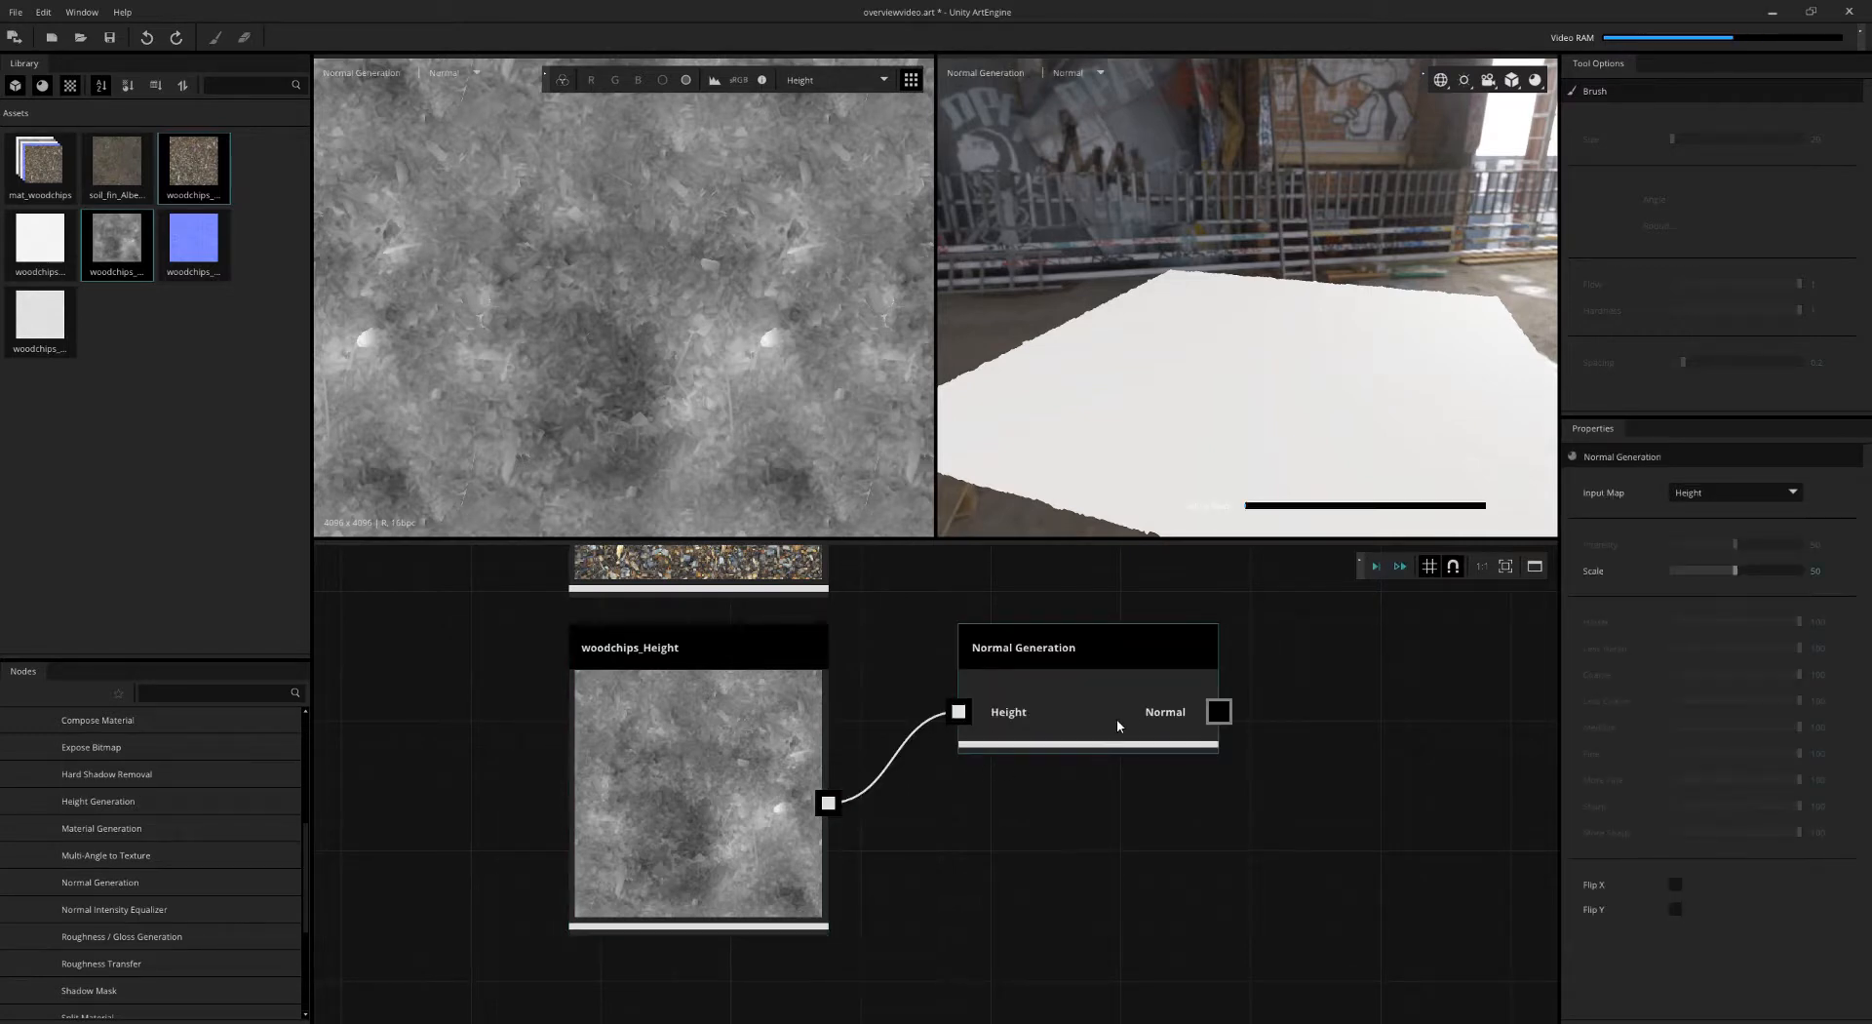
pyautogui.scroll(-3, 889, 372)
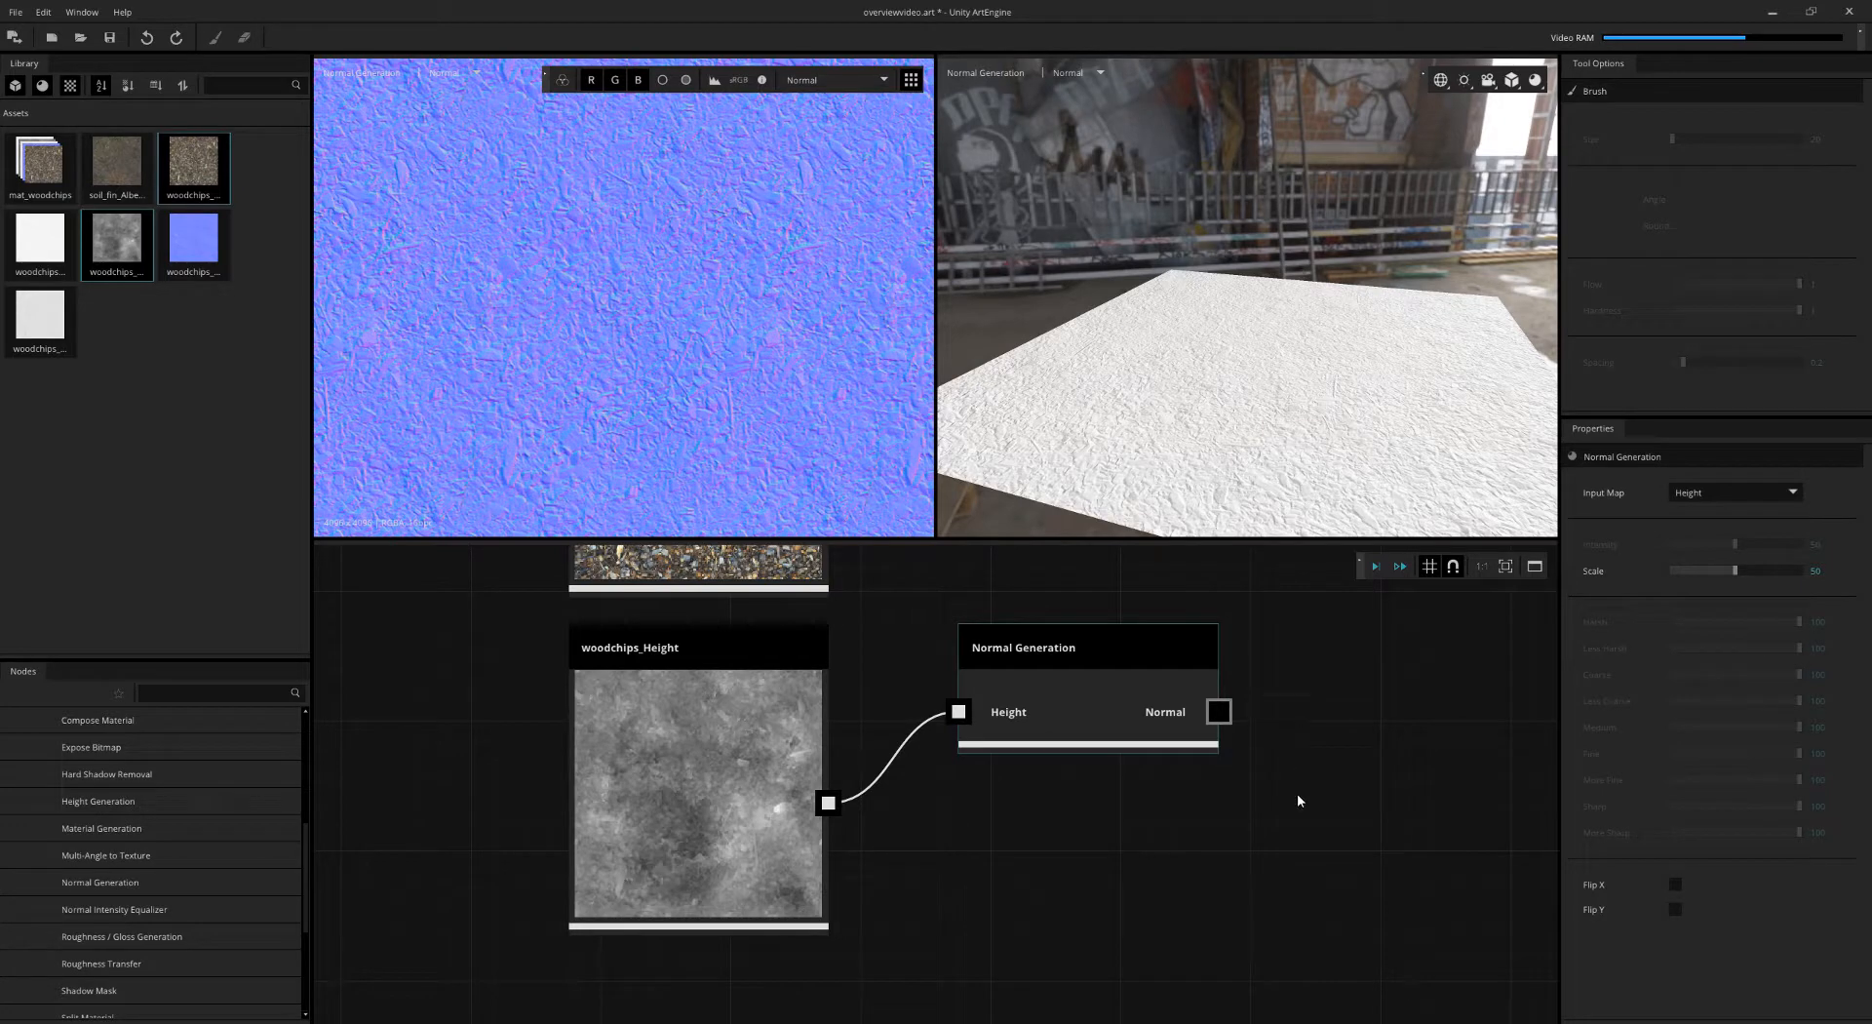
# - Add an Ambient Occlusion Generation node below Normal Generation, feed it from woodchips_Height and preview its output
pyautogui.click(1247, 835)
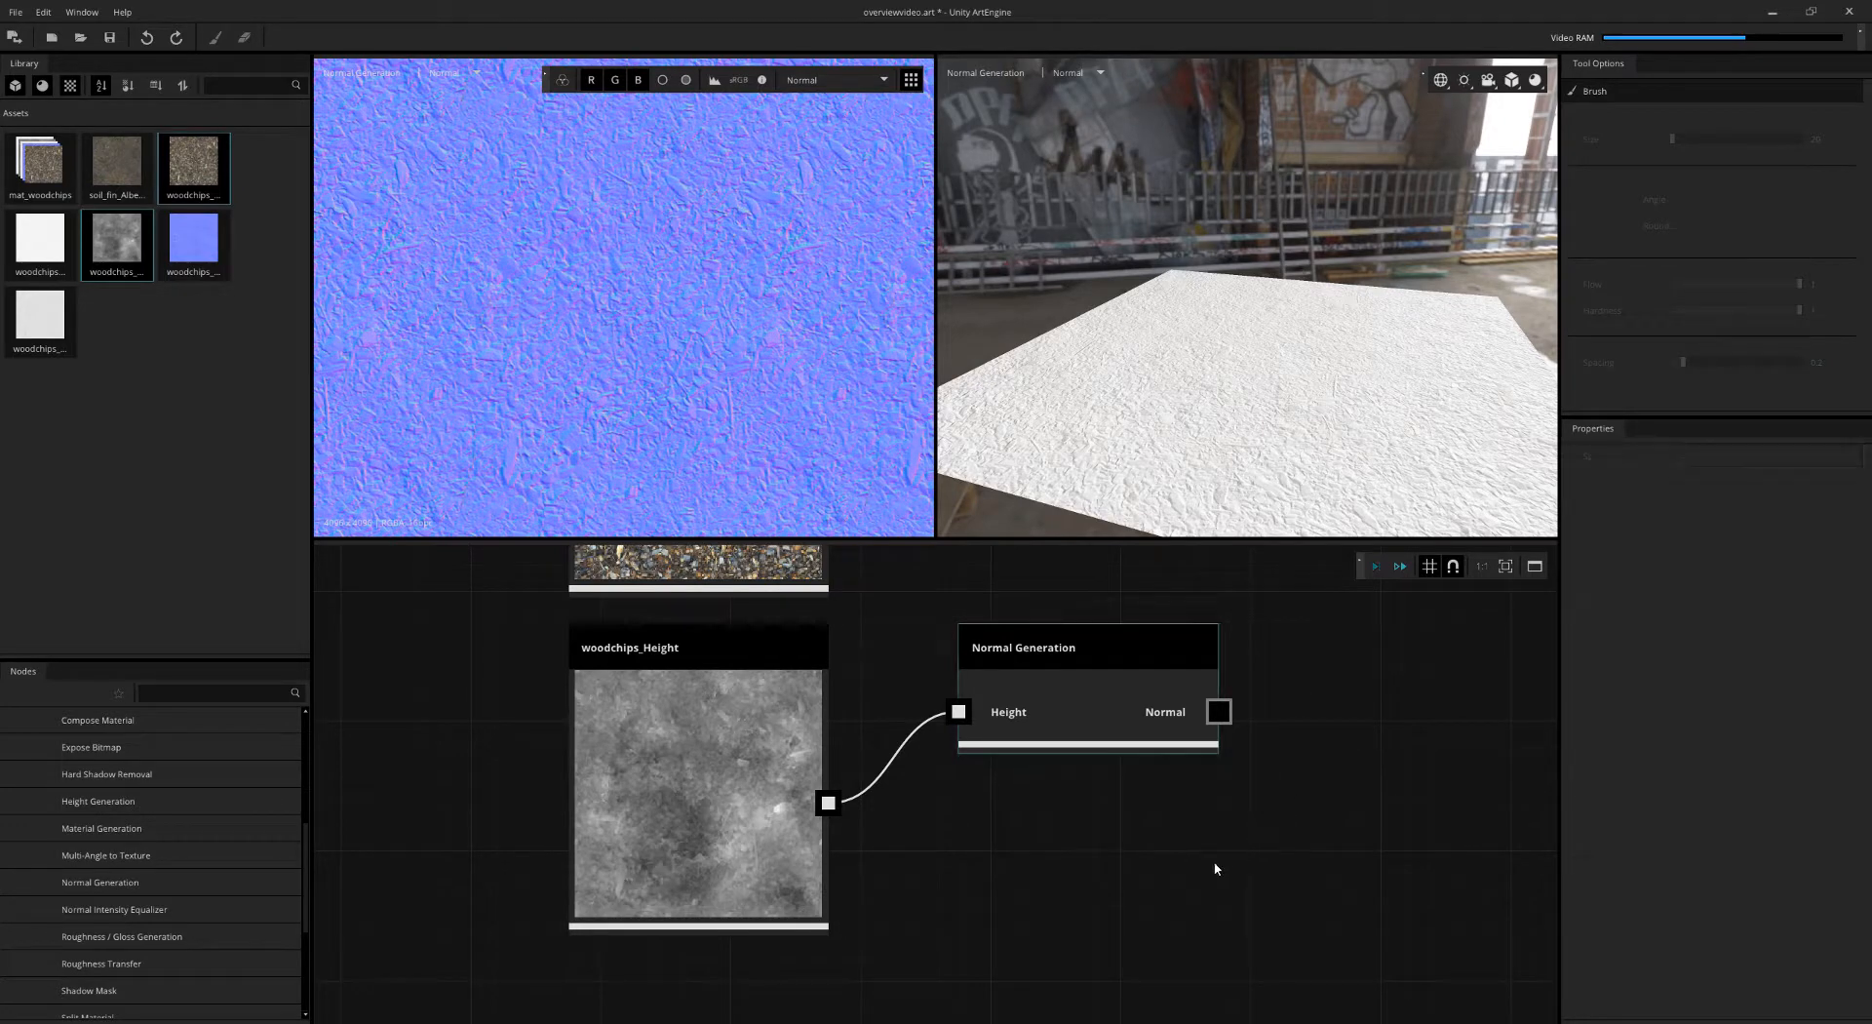
pyautogui.moveTo(1216, 867); pyautogui.dragTo(1073, 837, button='middle')
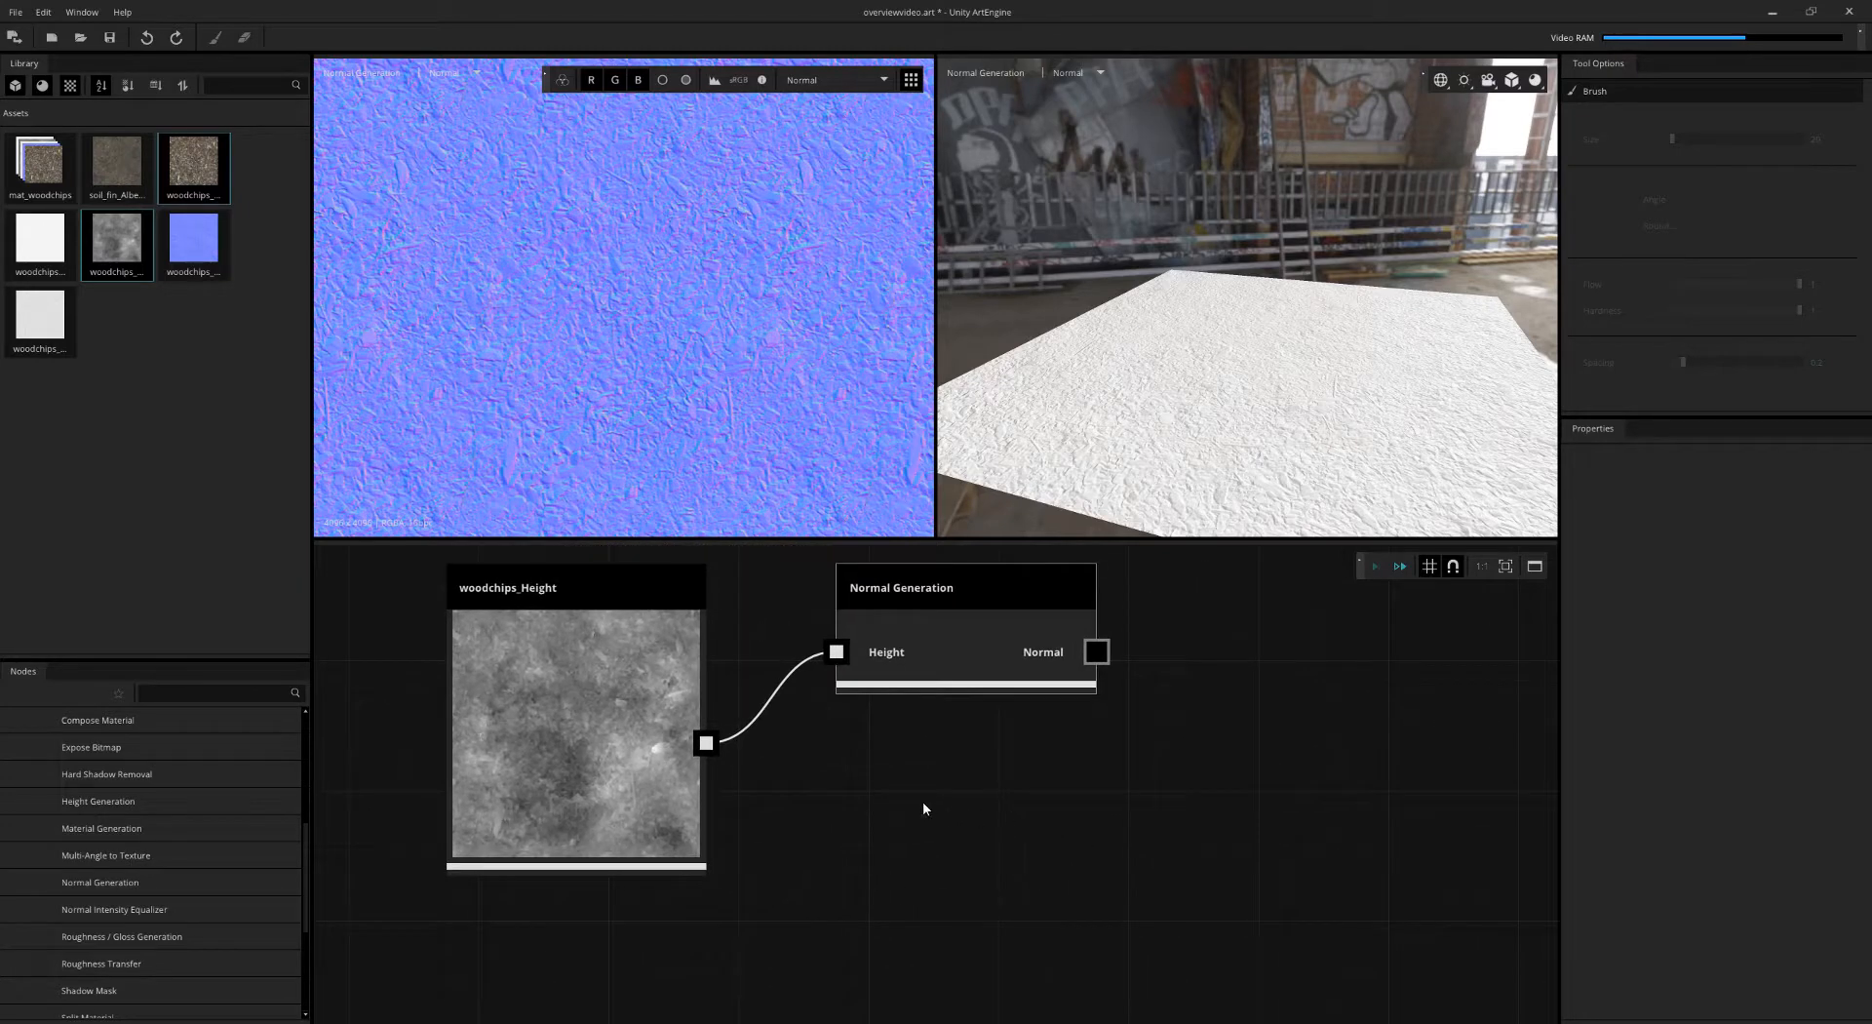
pyautogui.press('space')
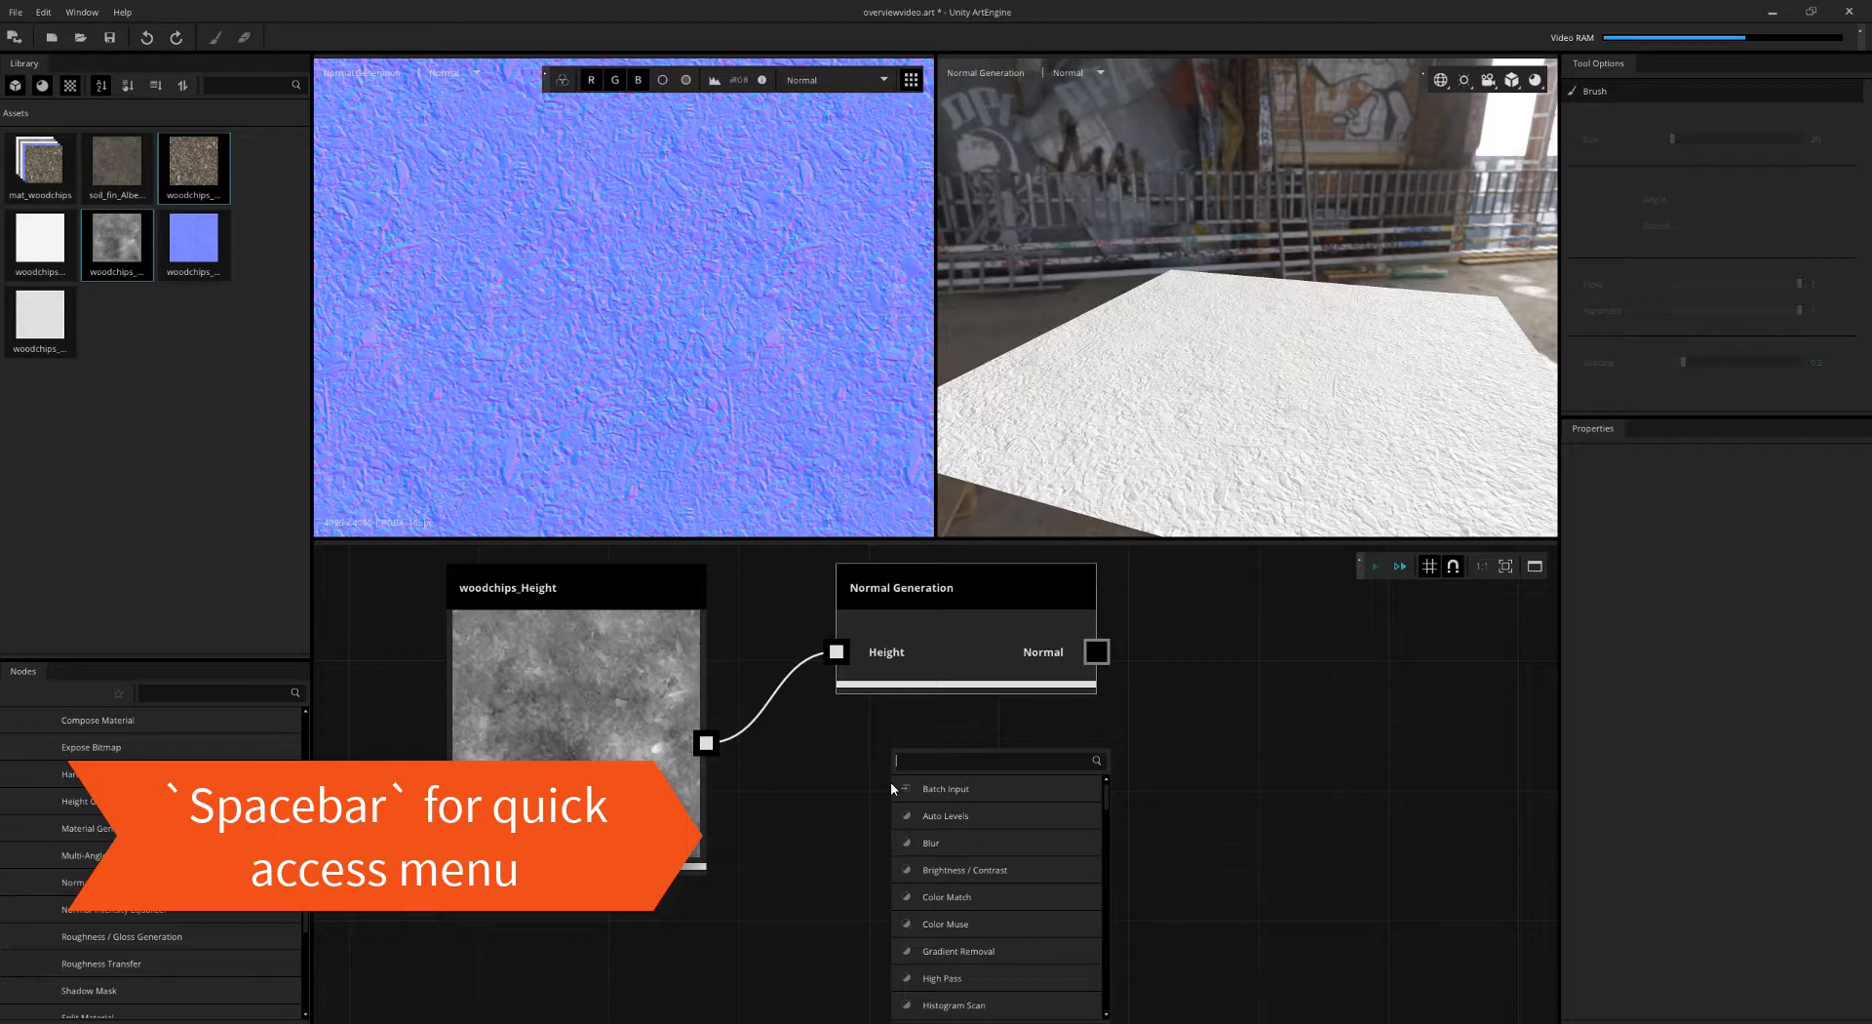
pyautogui.write('ambient')
pyautogui.press('Down')
pyautogui.press('Return')
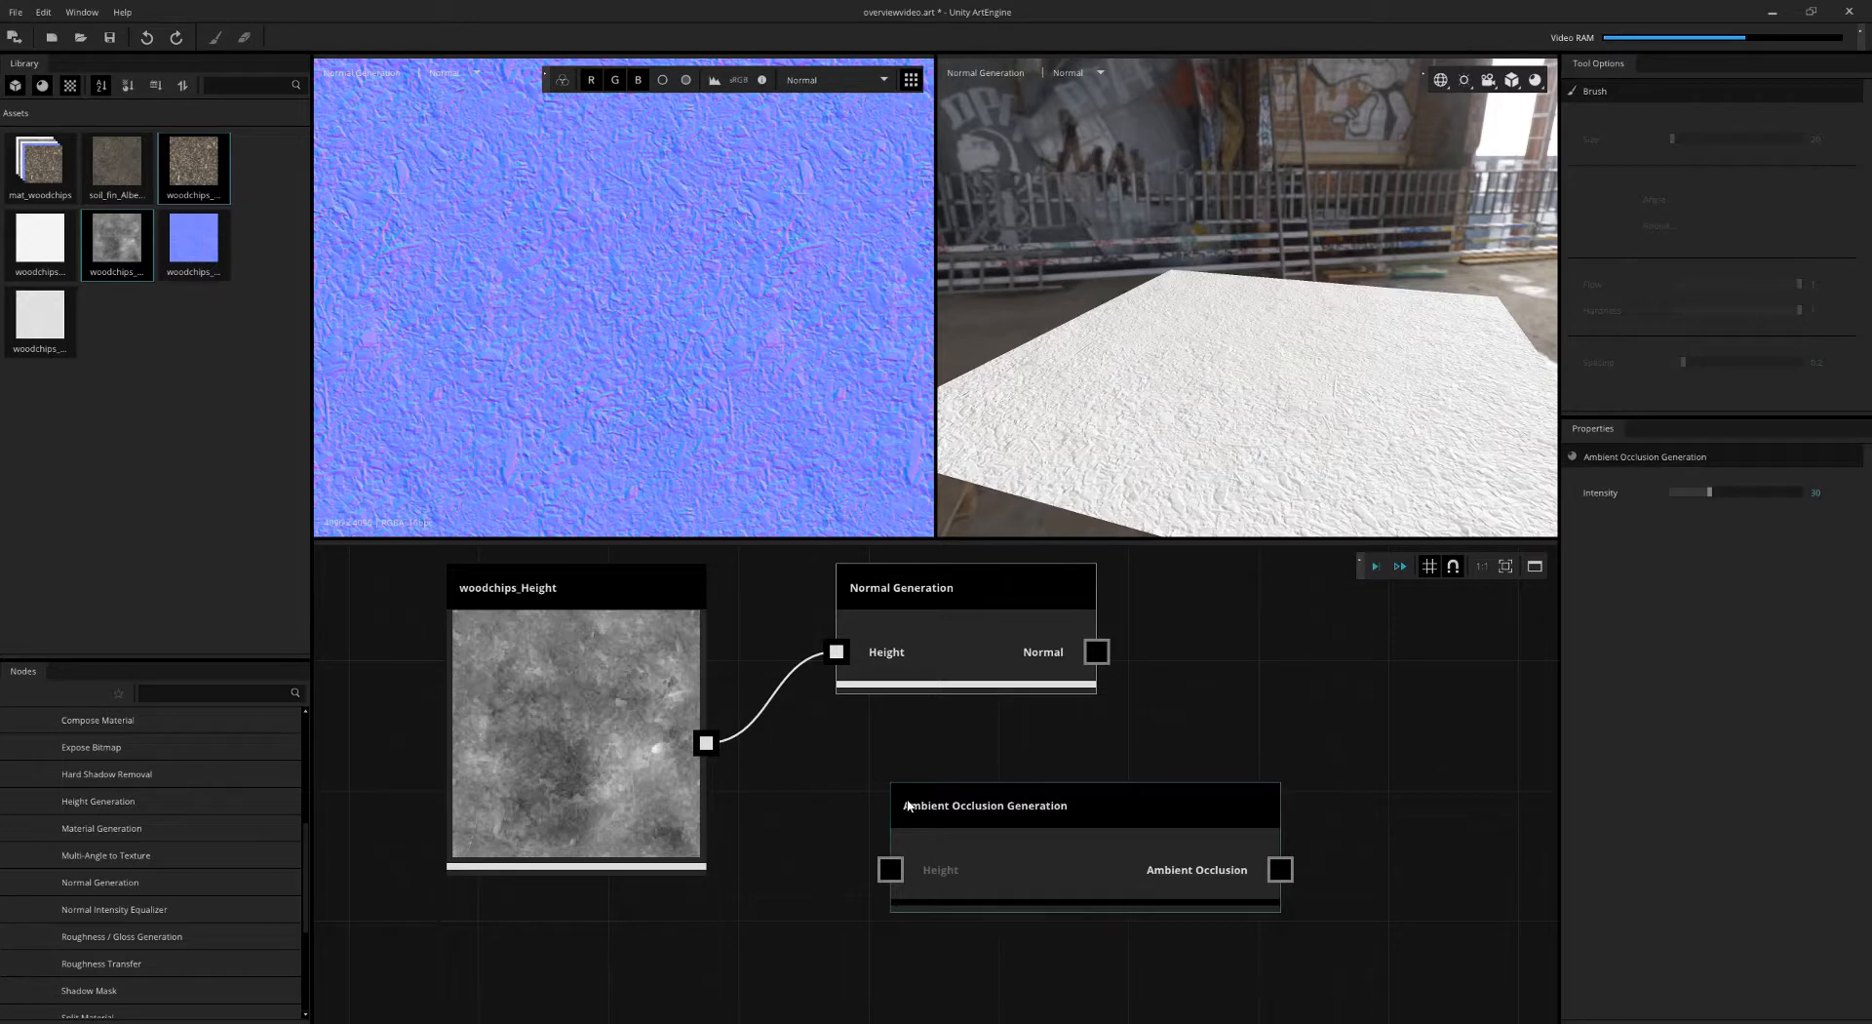
pyautogui.moveTo(712, 745); pyautogui.dragTo(890, 869)
pyautogui.moveTo(1049, 873); pyautogui.dragTo(1026, 881)
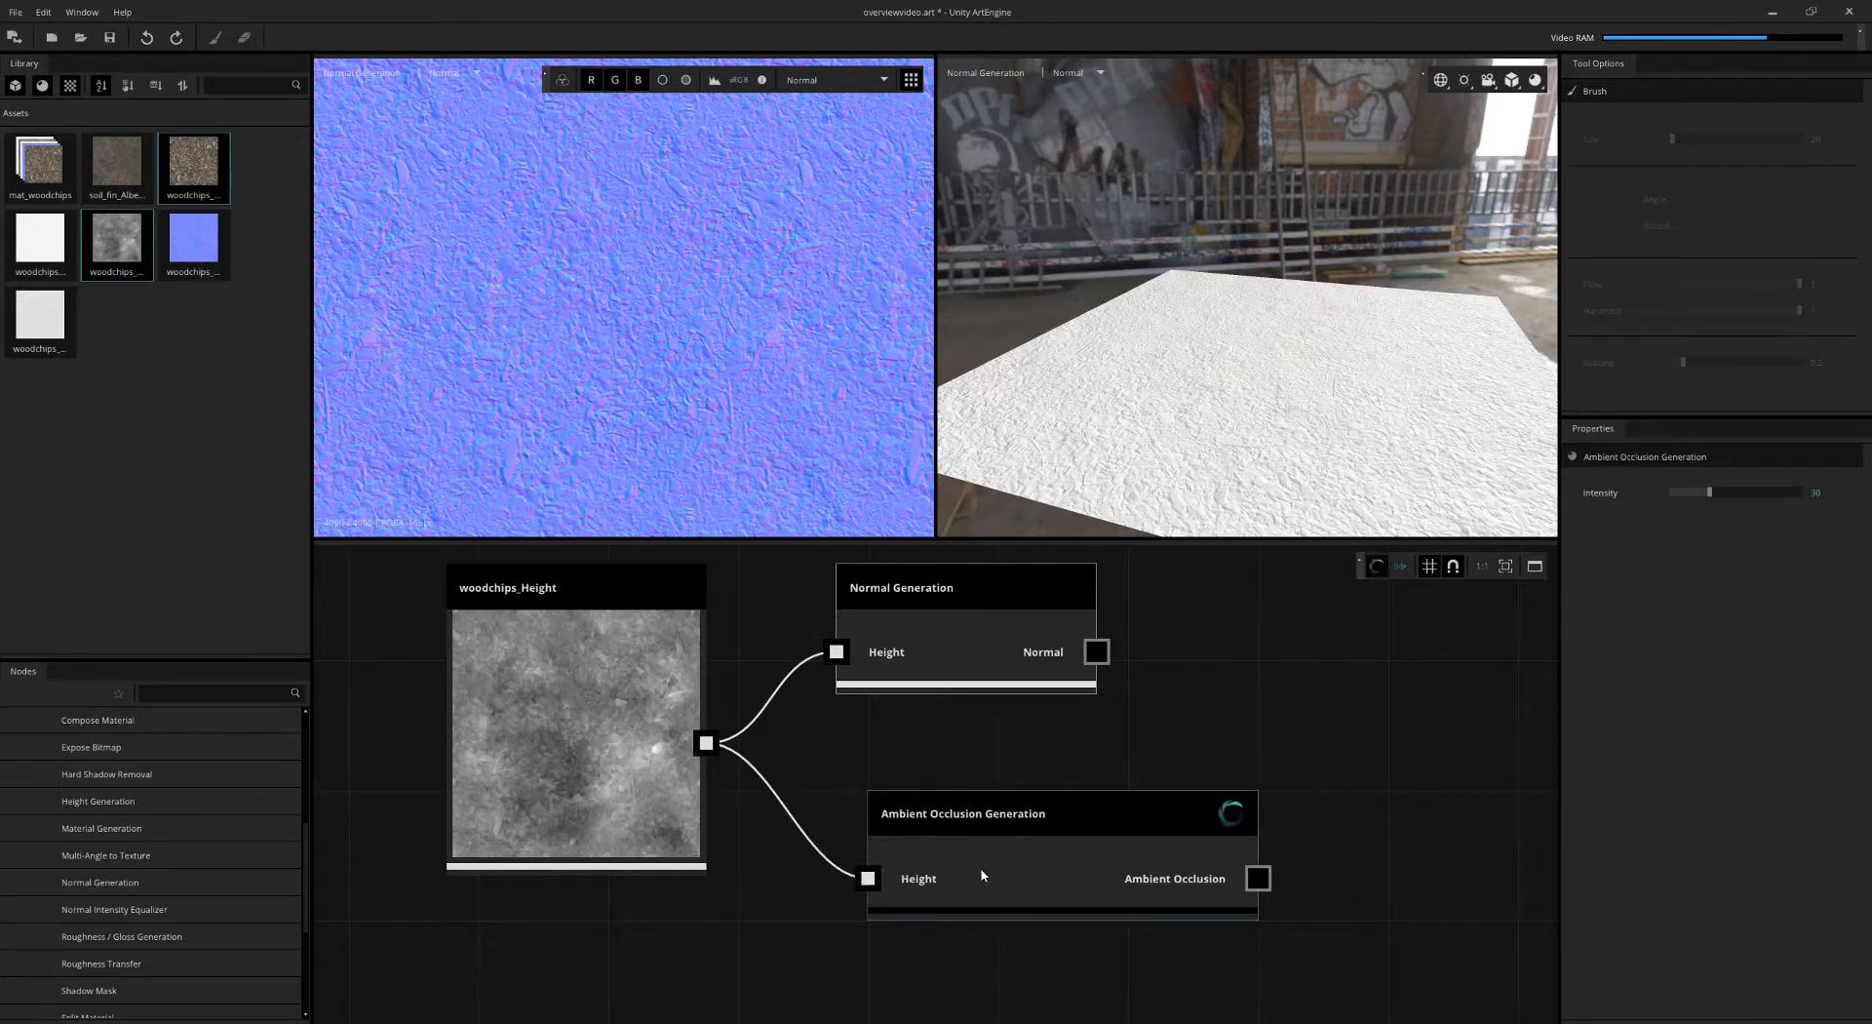
pyautogui.click(992, 863)
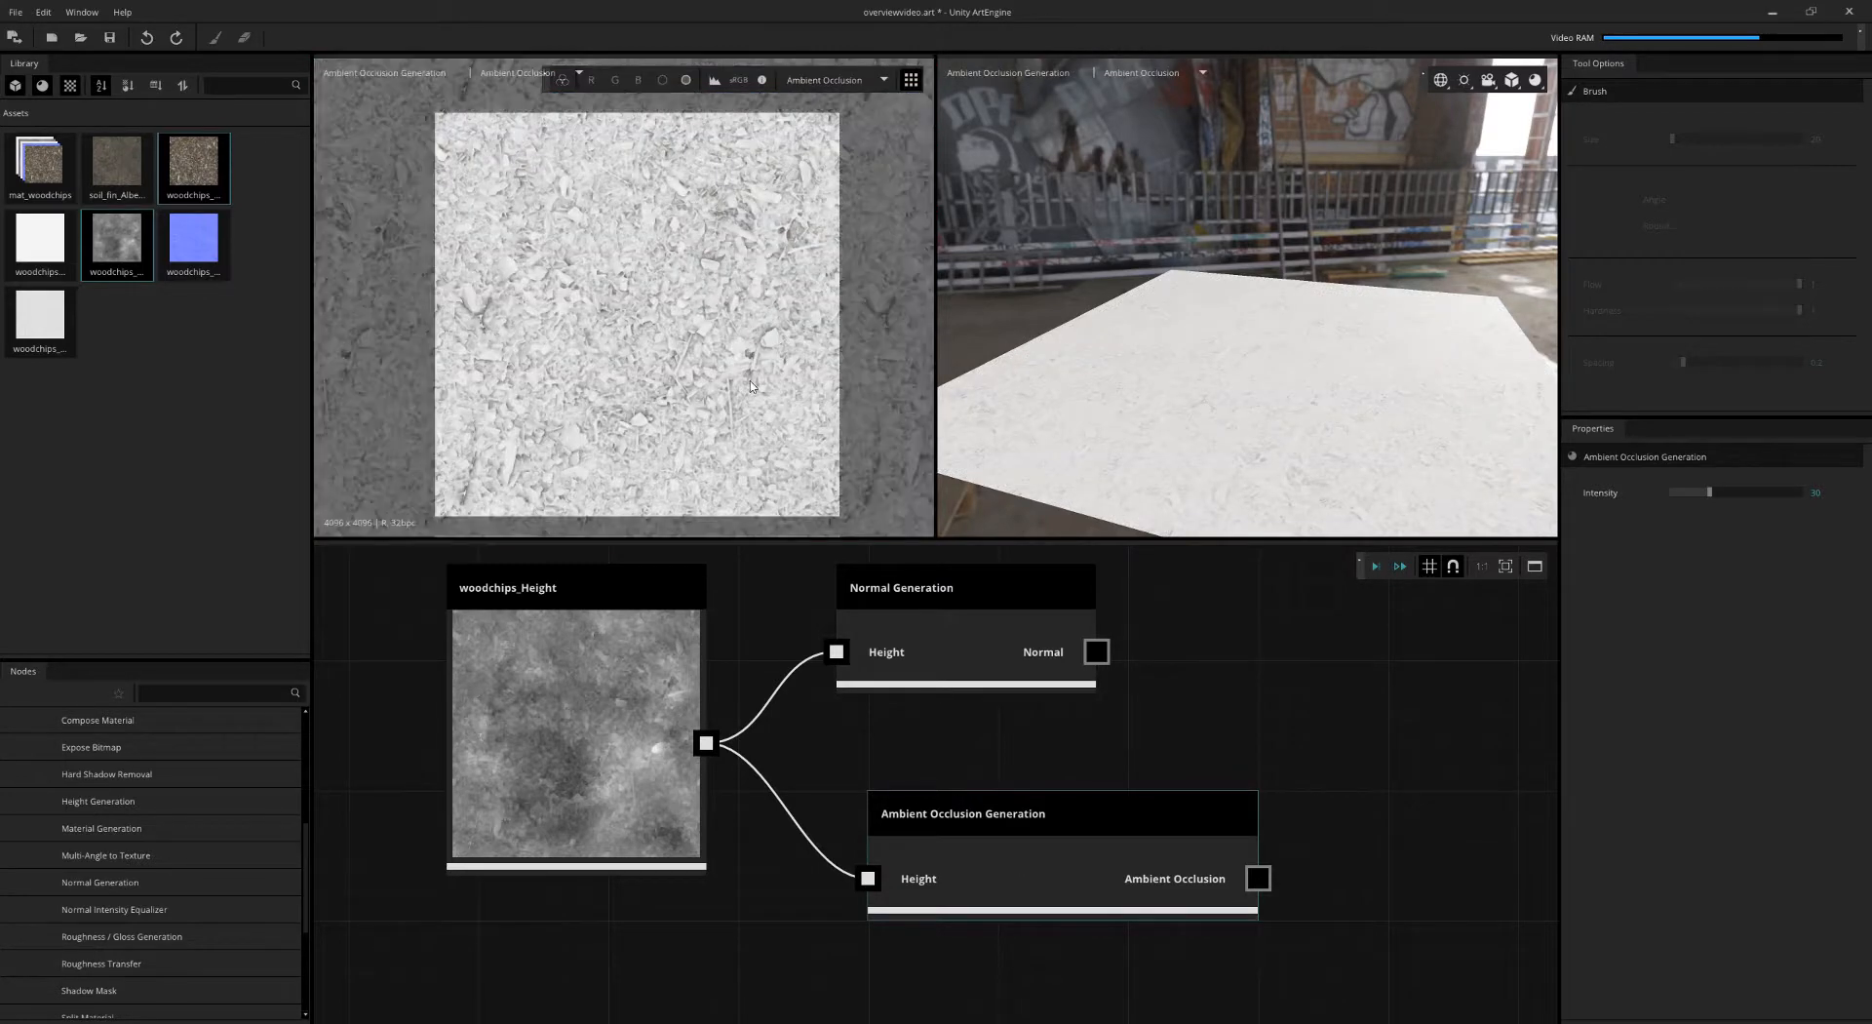
# - Add a Roughness / Gloss Generation node fed by woodchips_Albedo and place it beside the albedo node
pyautogui.press('f')
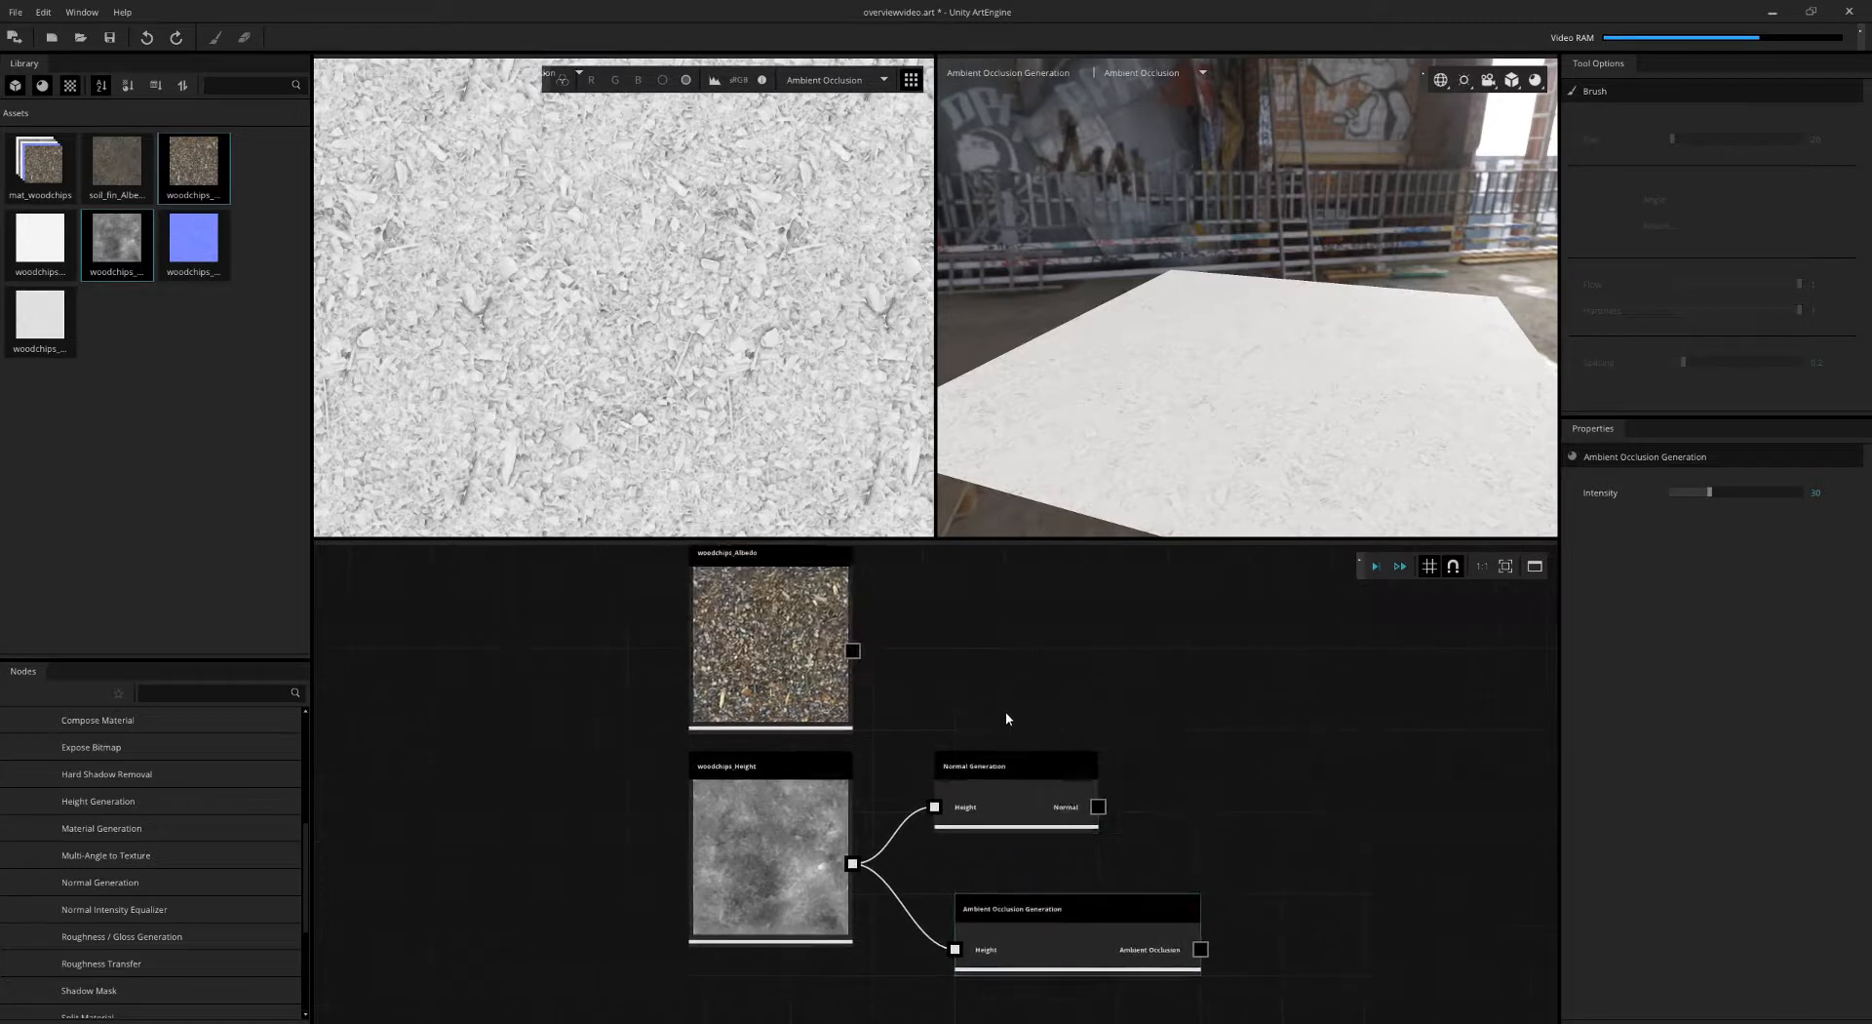
pyautogui.scroll(1, 1020, 722)
pyautogui.moveTo(1029, 728)
pyautogui.mouseDown(button='middle')
pyautogui.moveTo(1038, 809)
pyautogui.moveTo(1041, 750)
pyautogui.mouseUp(button='middle')
pyautogui.scroll(1, 1023, 735)
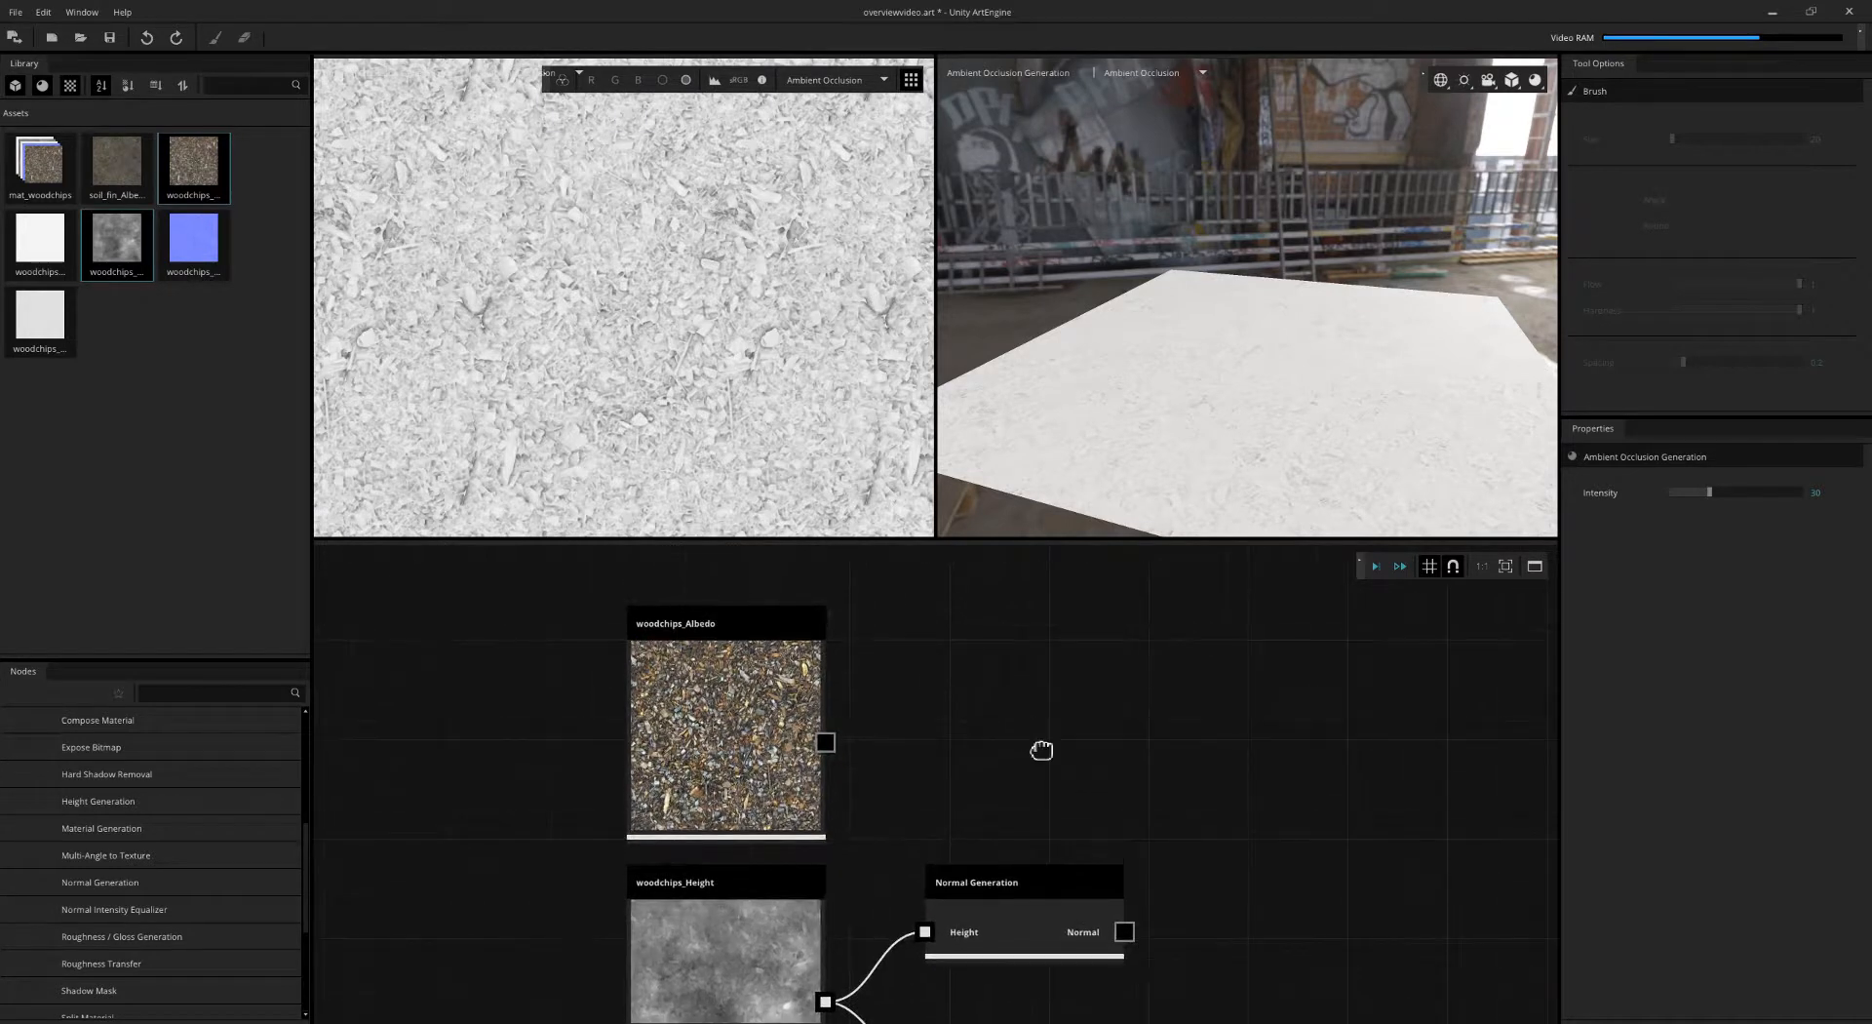
pyautogui.click(761, 677)
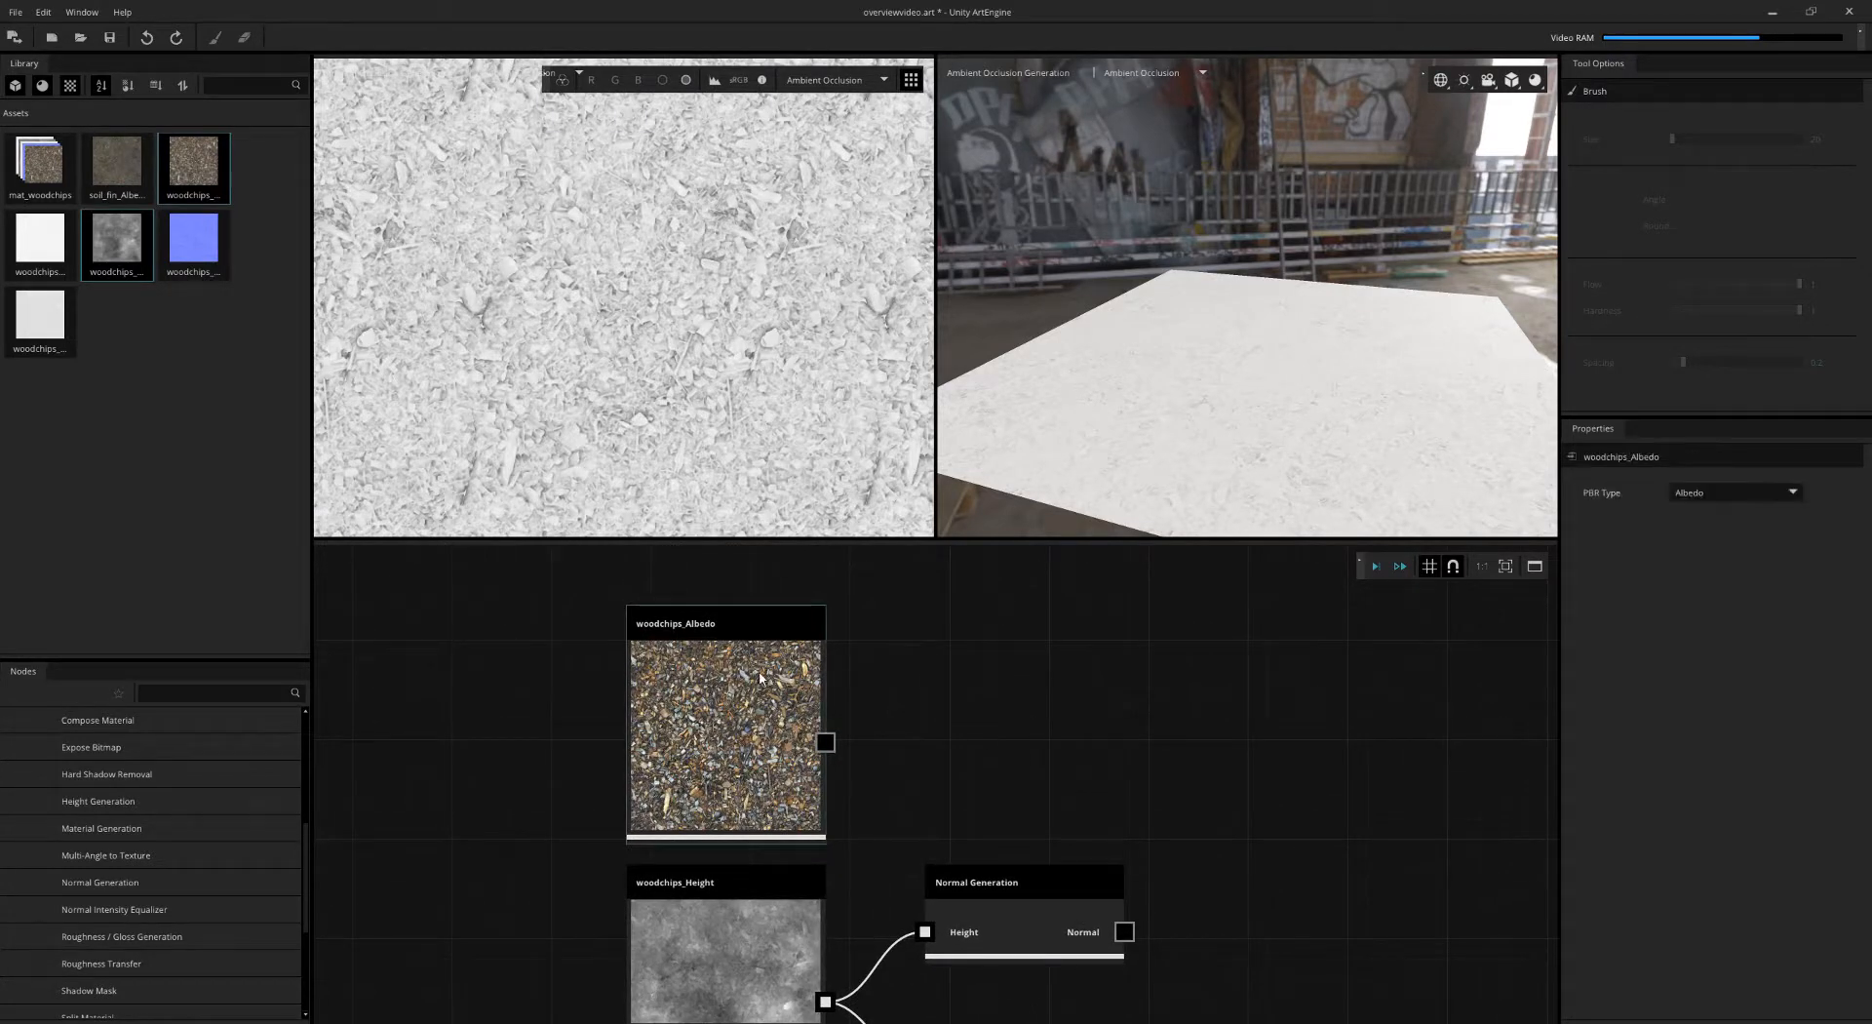
pyautogui.rightClick(760, 676)
pyautogui.write('rough')
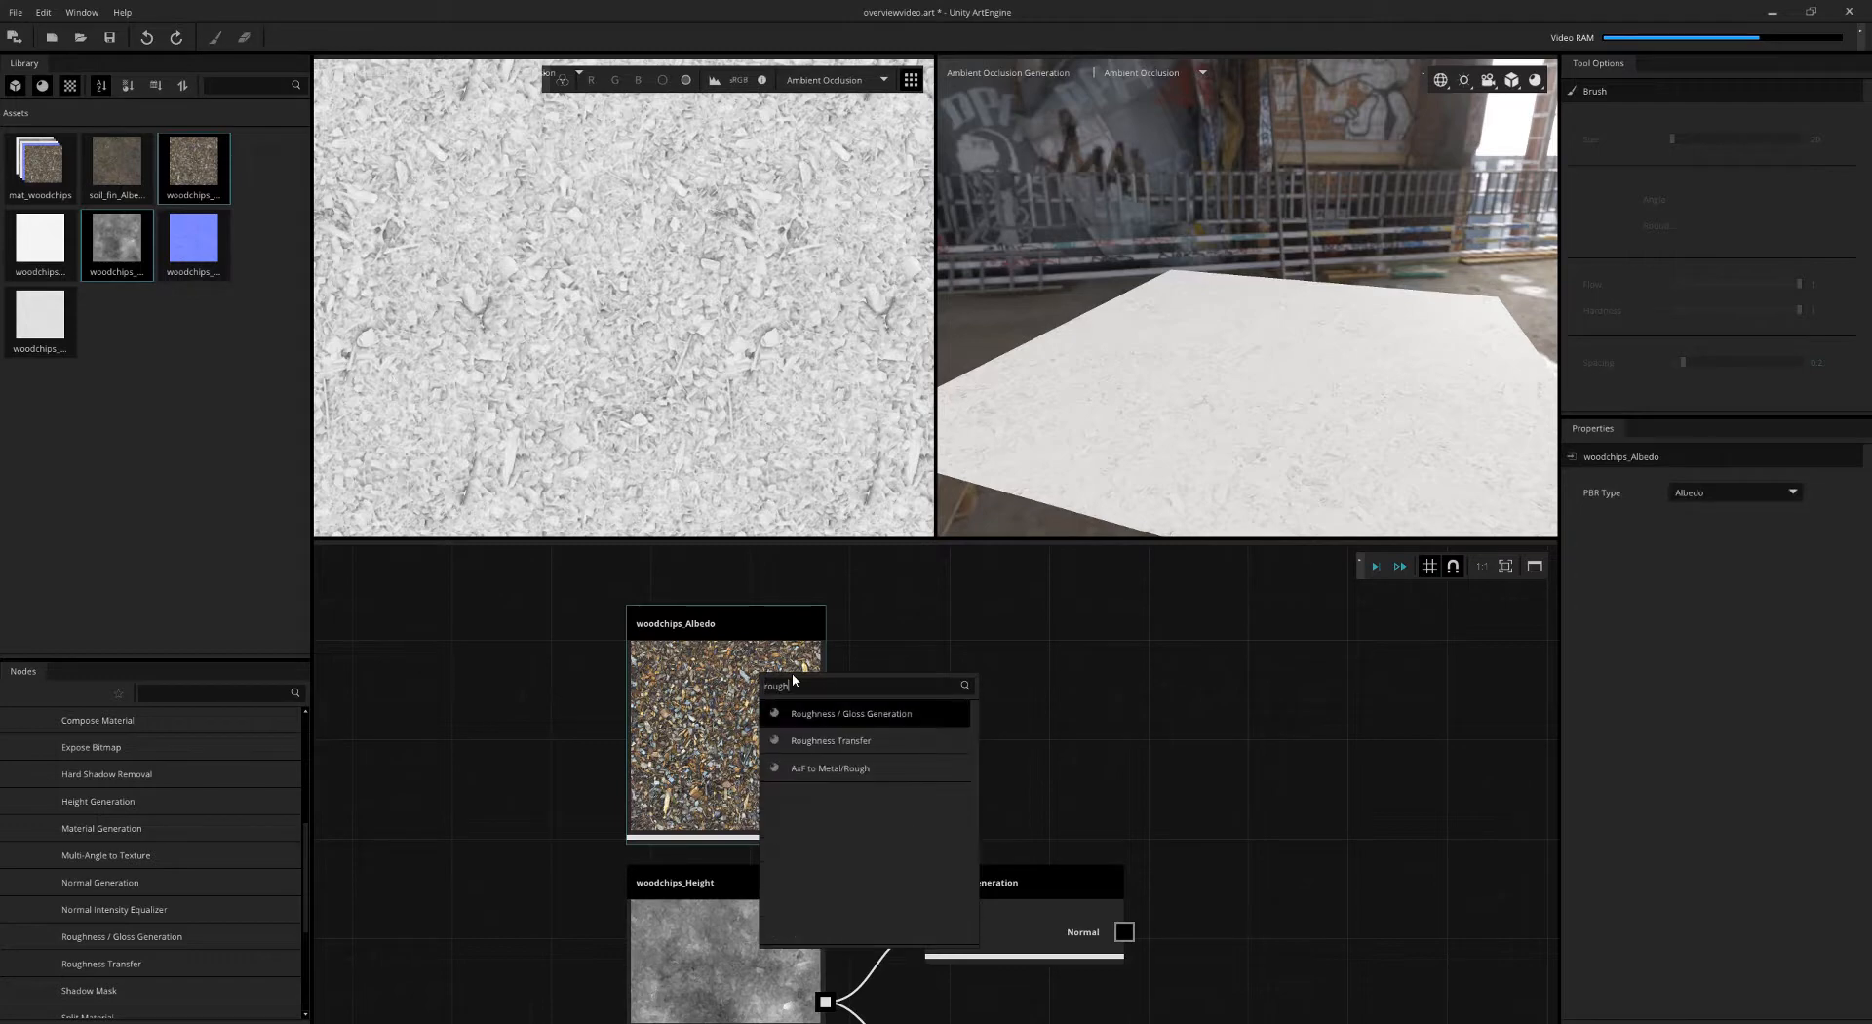
pyautogui.press('Return')
pyautogui.moveTo(1125, 648); pyautogui.dragTo(1050, 682)
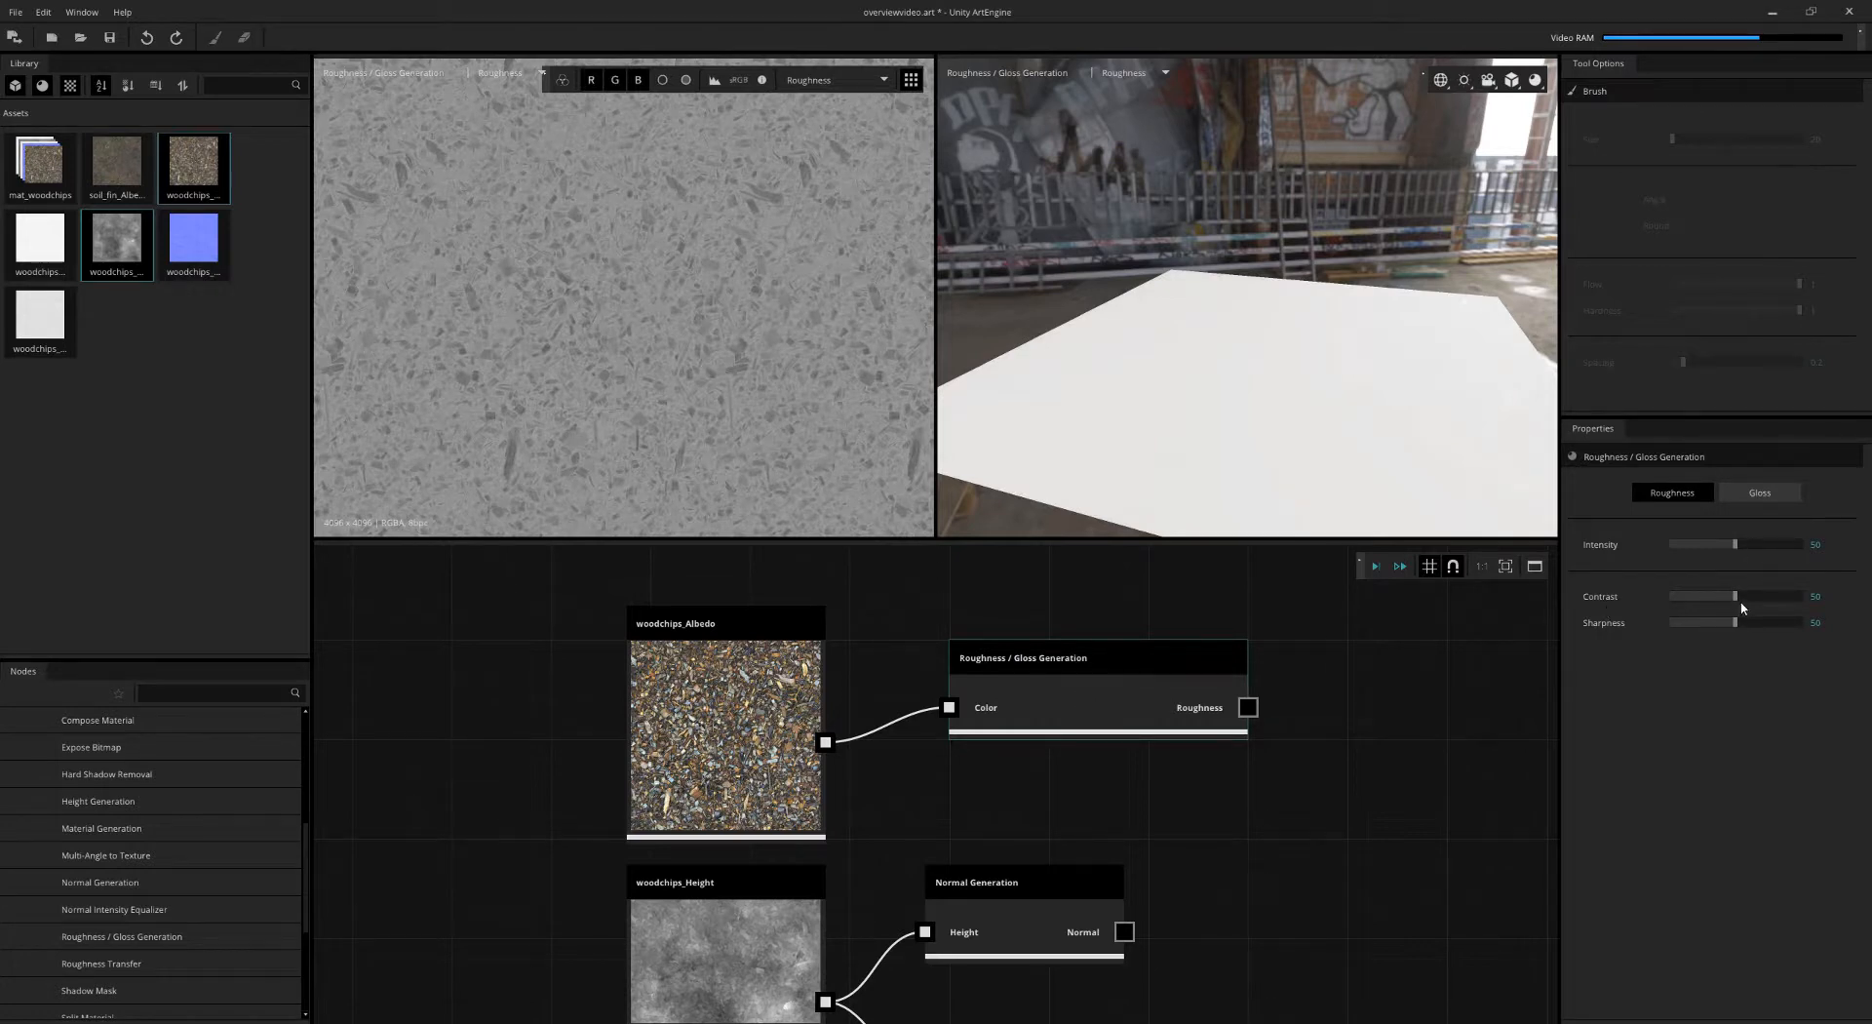
# - Set the Roughness / Gloss Generation node's intensity to 70 and contrast to 83
pyautogui.moveTo(1736, 597); pyautogui.dragTo(1772, 600)
pyautogui.click(1760, 545)
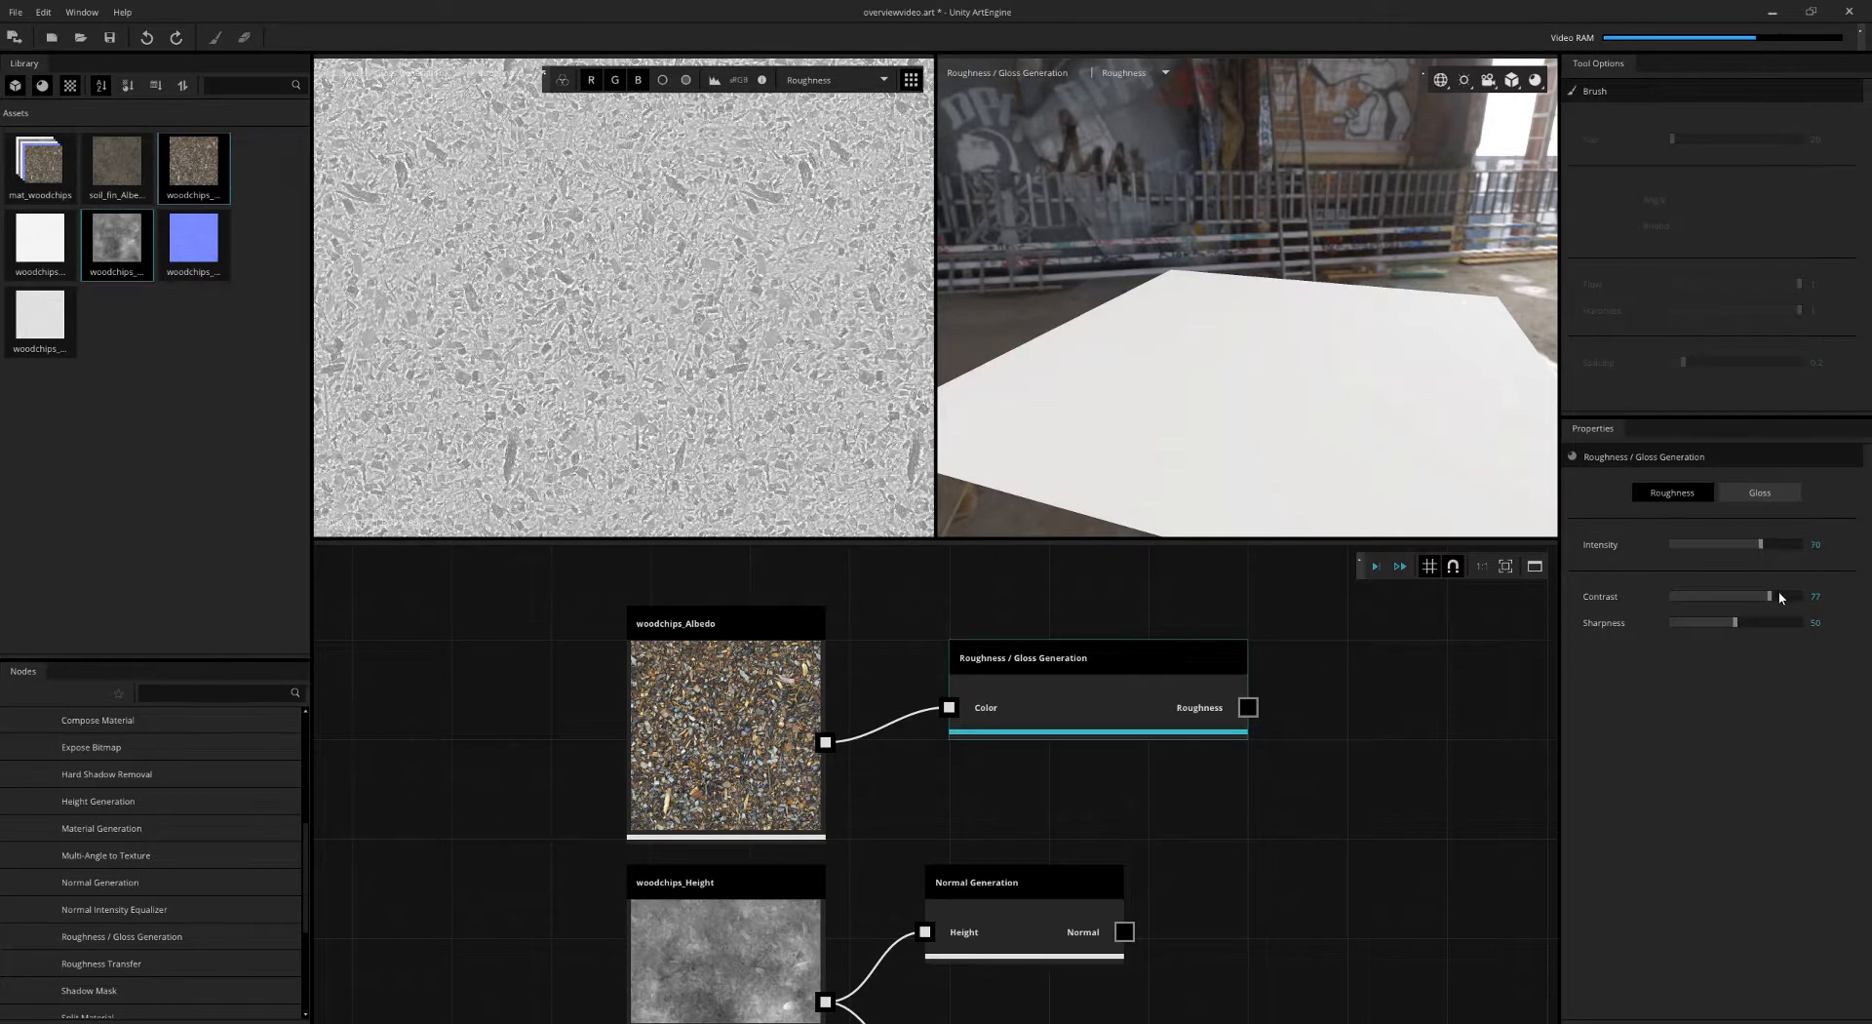
pyautogui.click(1779, 594)
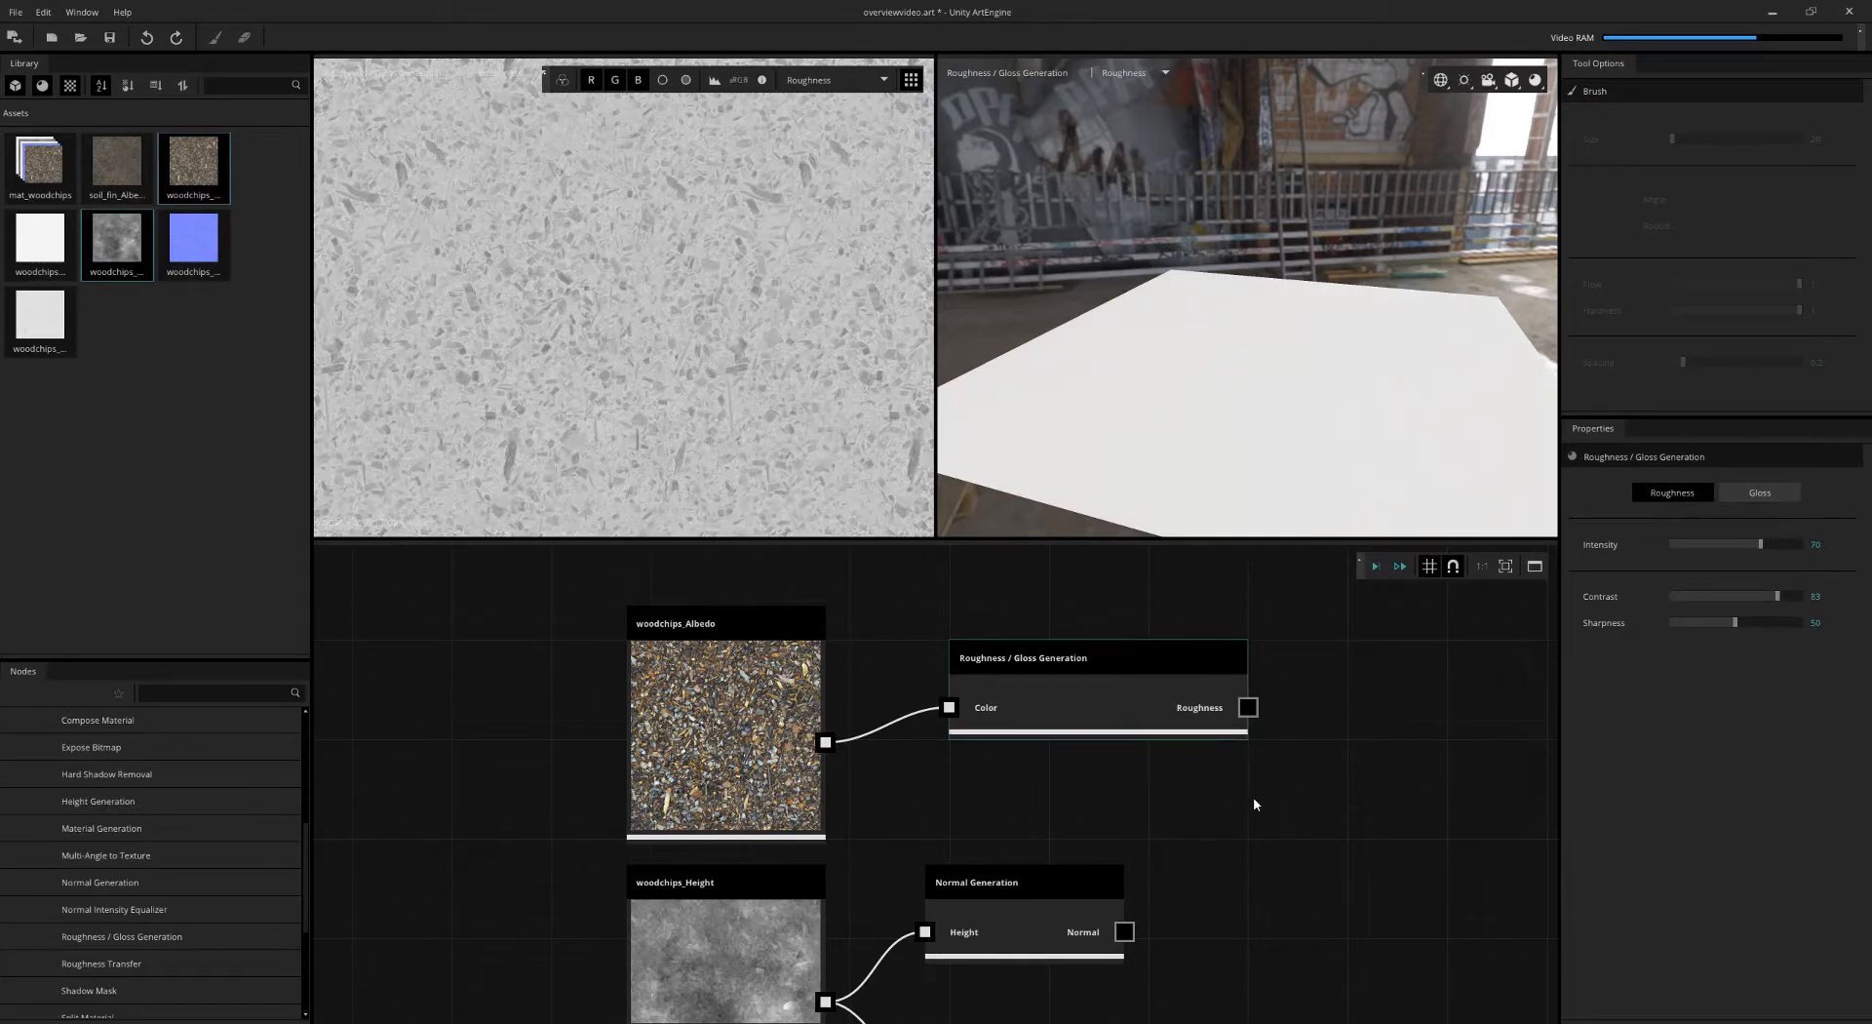
# - Add an unconnected Compose Material node to the graph, beyond the outputs of the generation nodes
pyautogui.scroll(-3, 1254, 798)
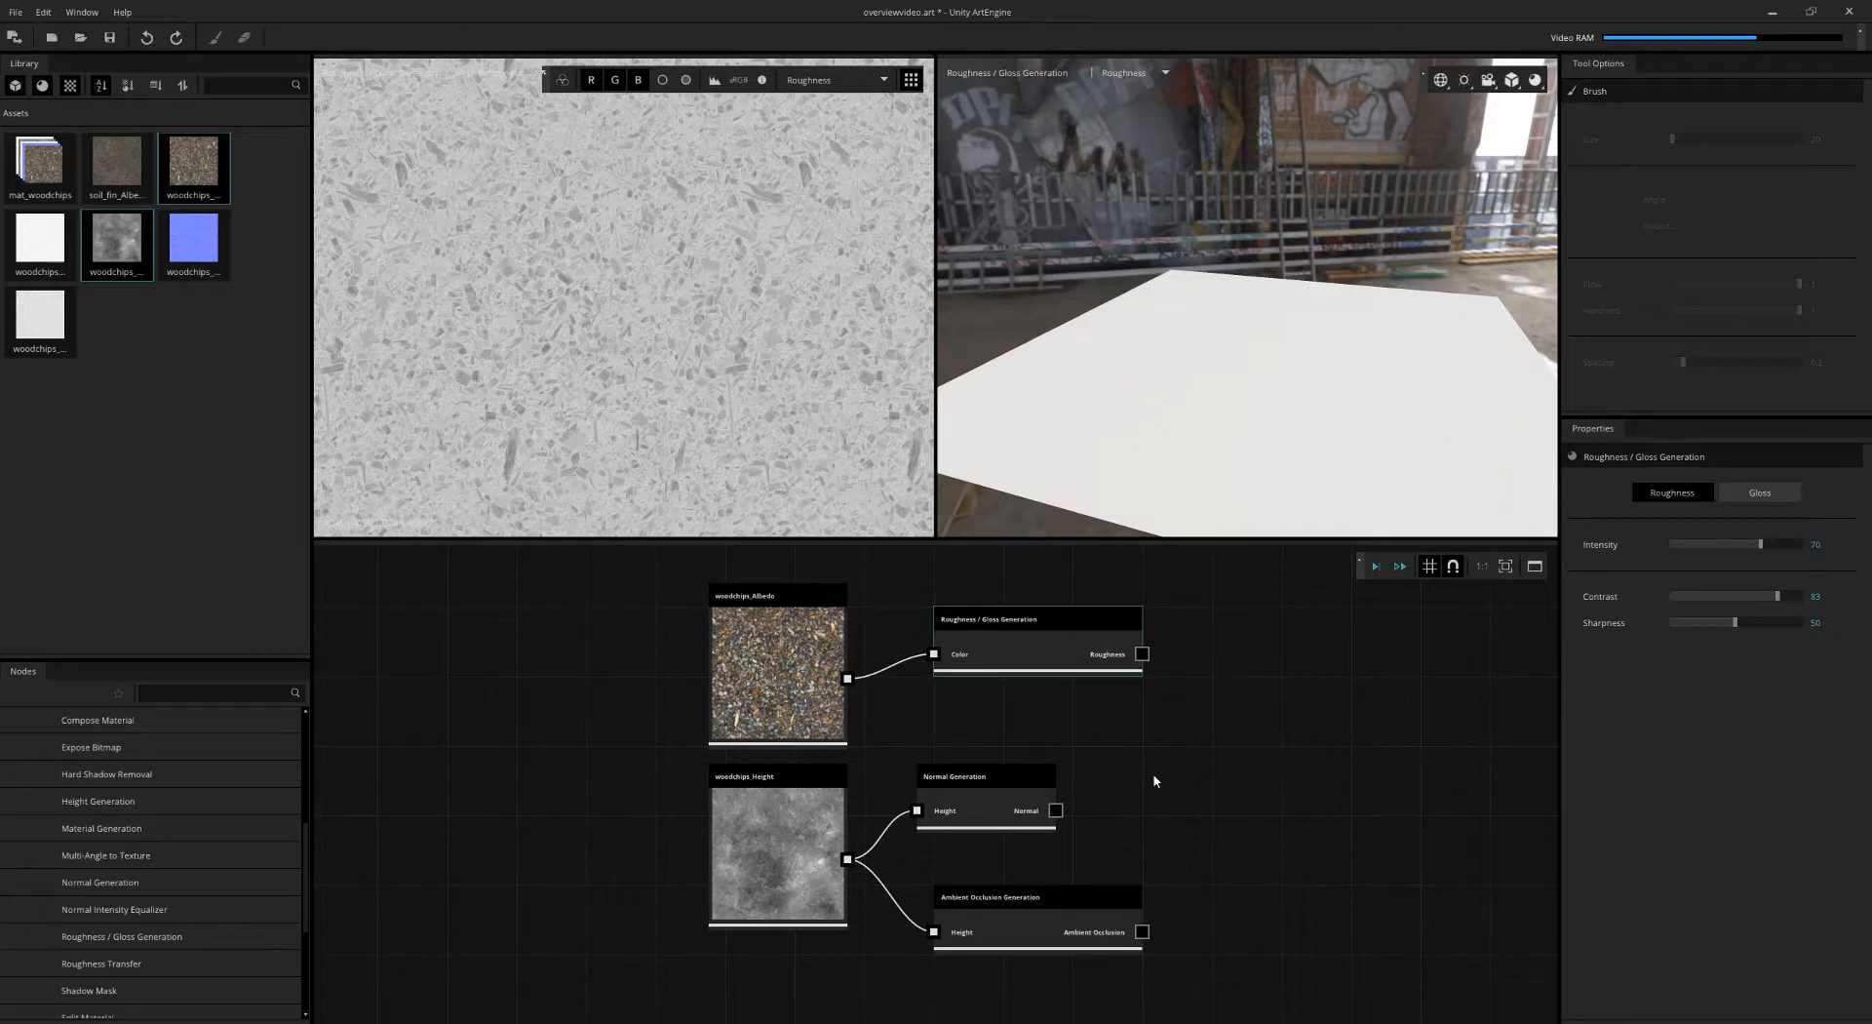
pyautogui.click(1287, 747)
pyautogui.scroll(2, 113, 773)
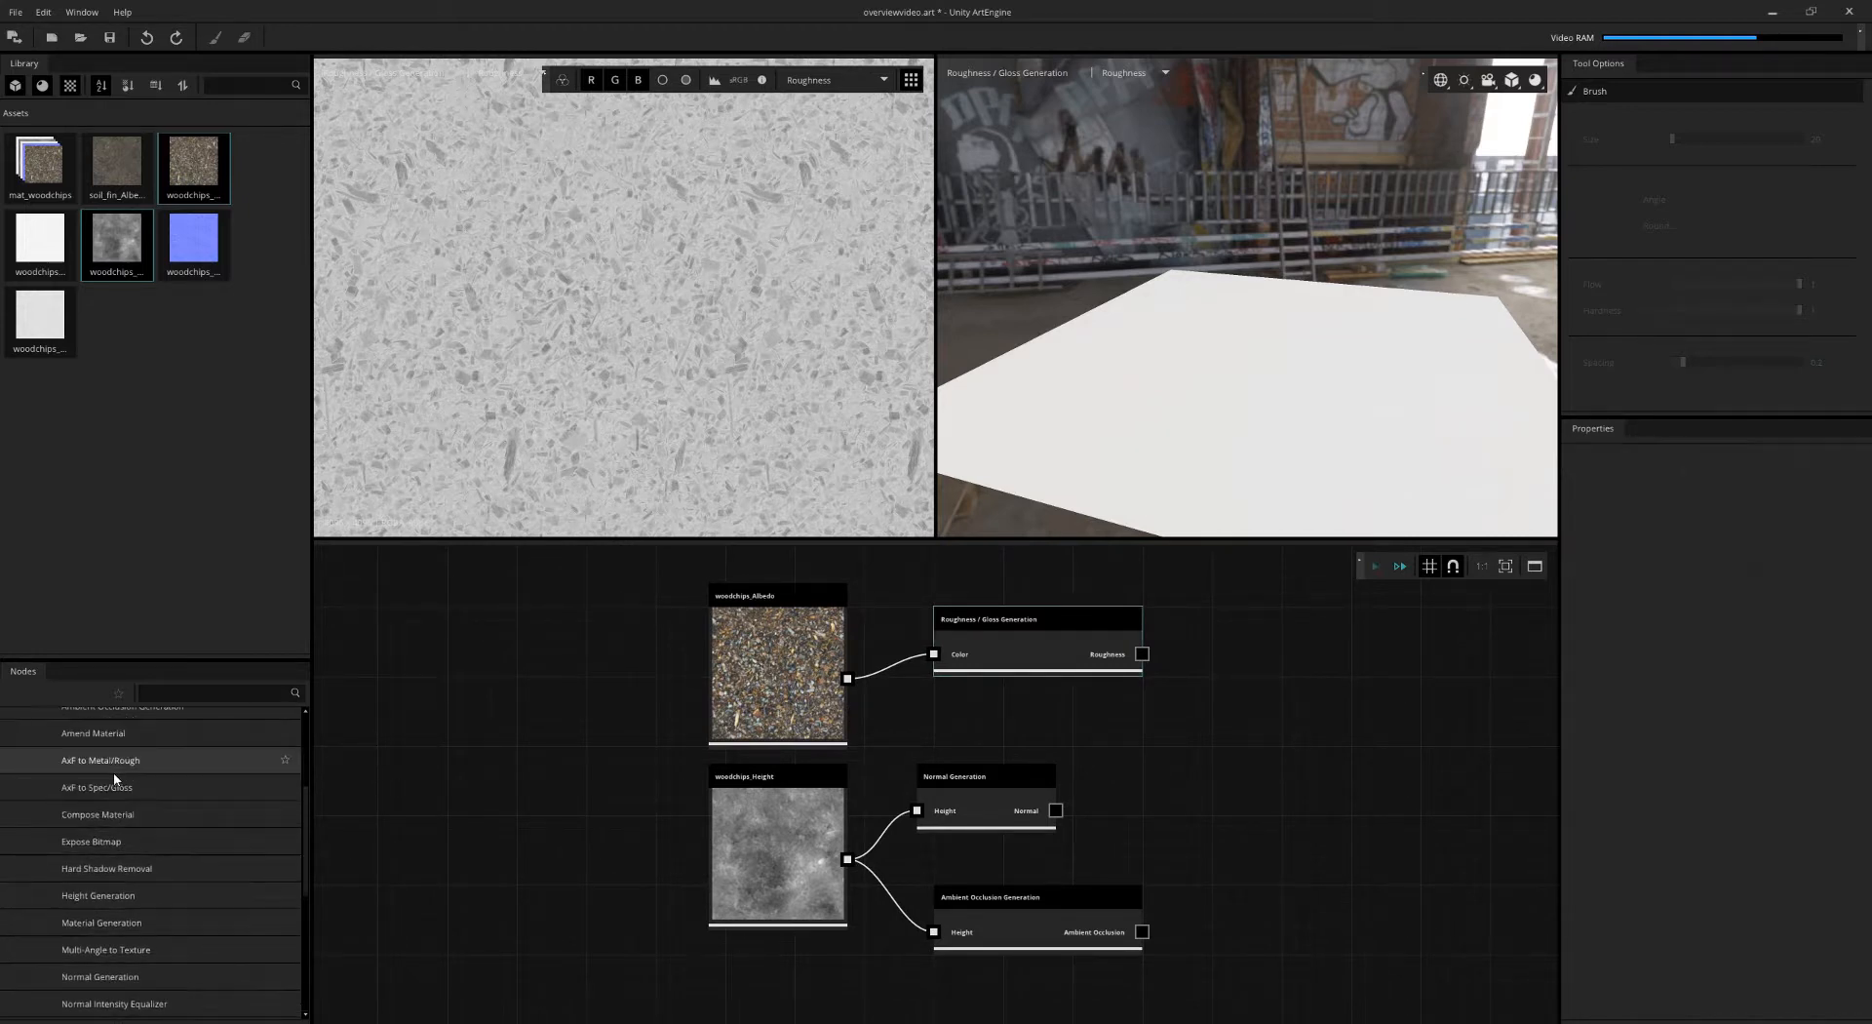
pyautogui.moveTo(94, 816); pyautogui.dragTo(1341, 671)
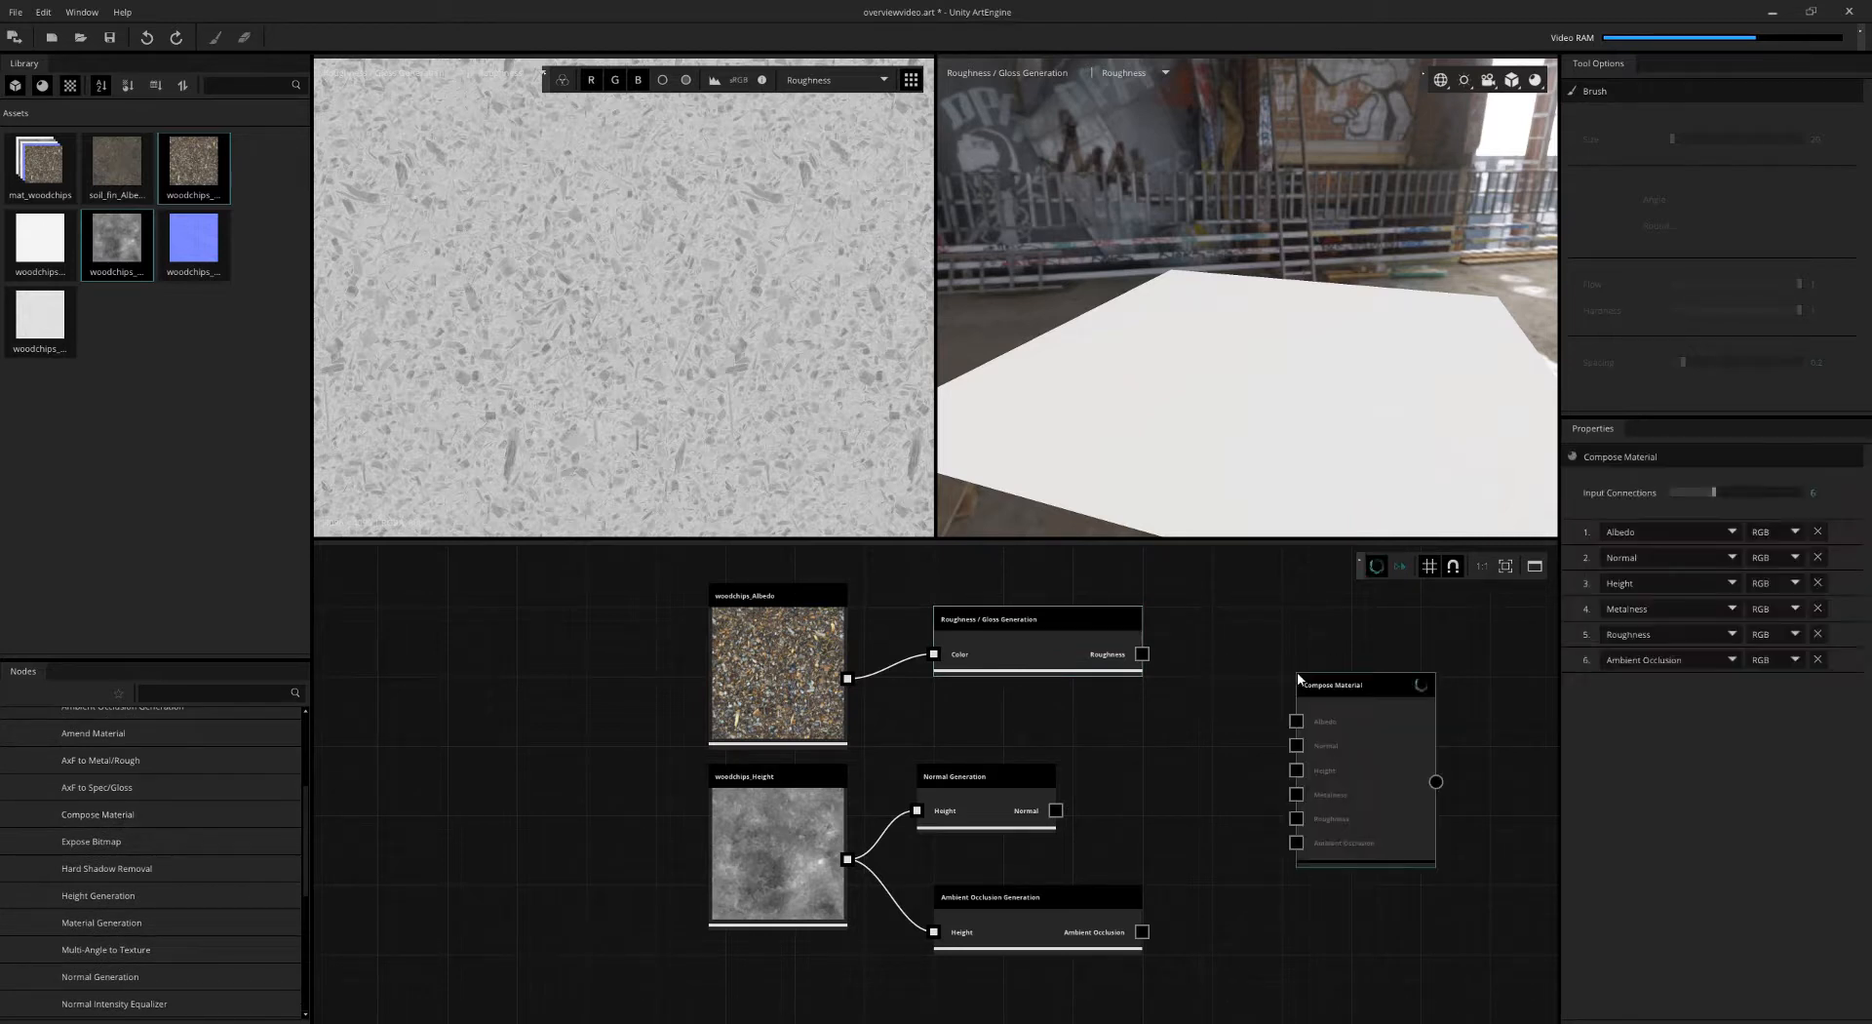
pyautogui.moveTo(1162, 730); pyautogui.dragTo(929, 782, button='middle')
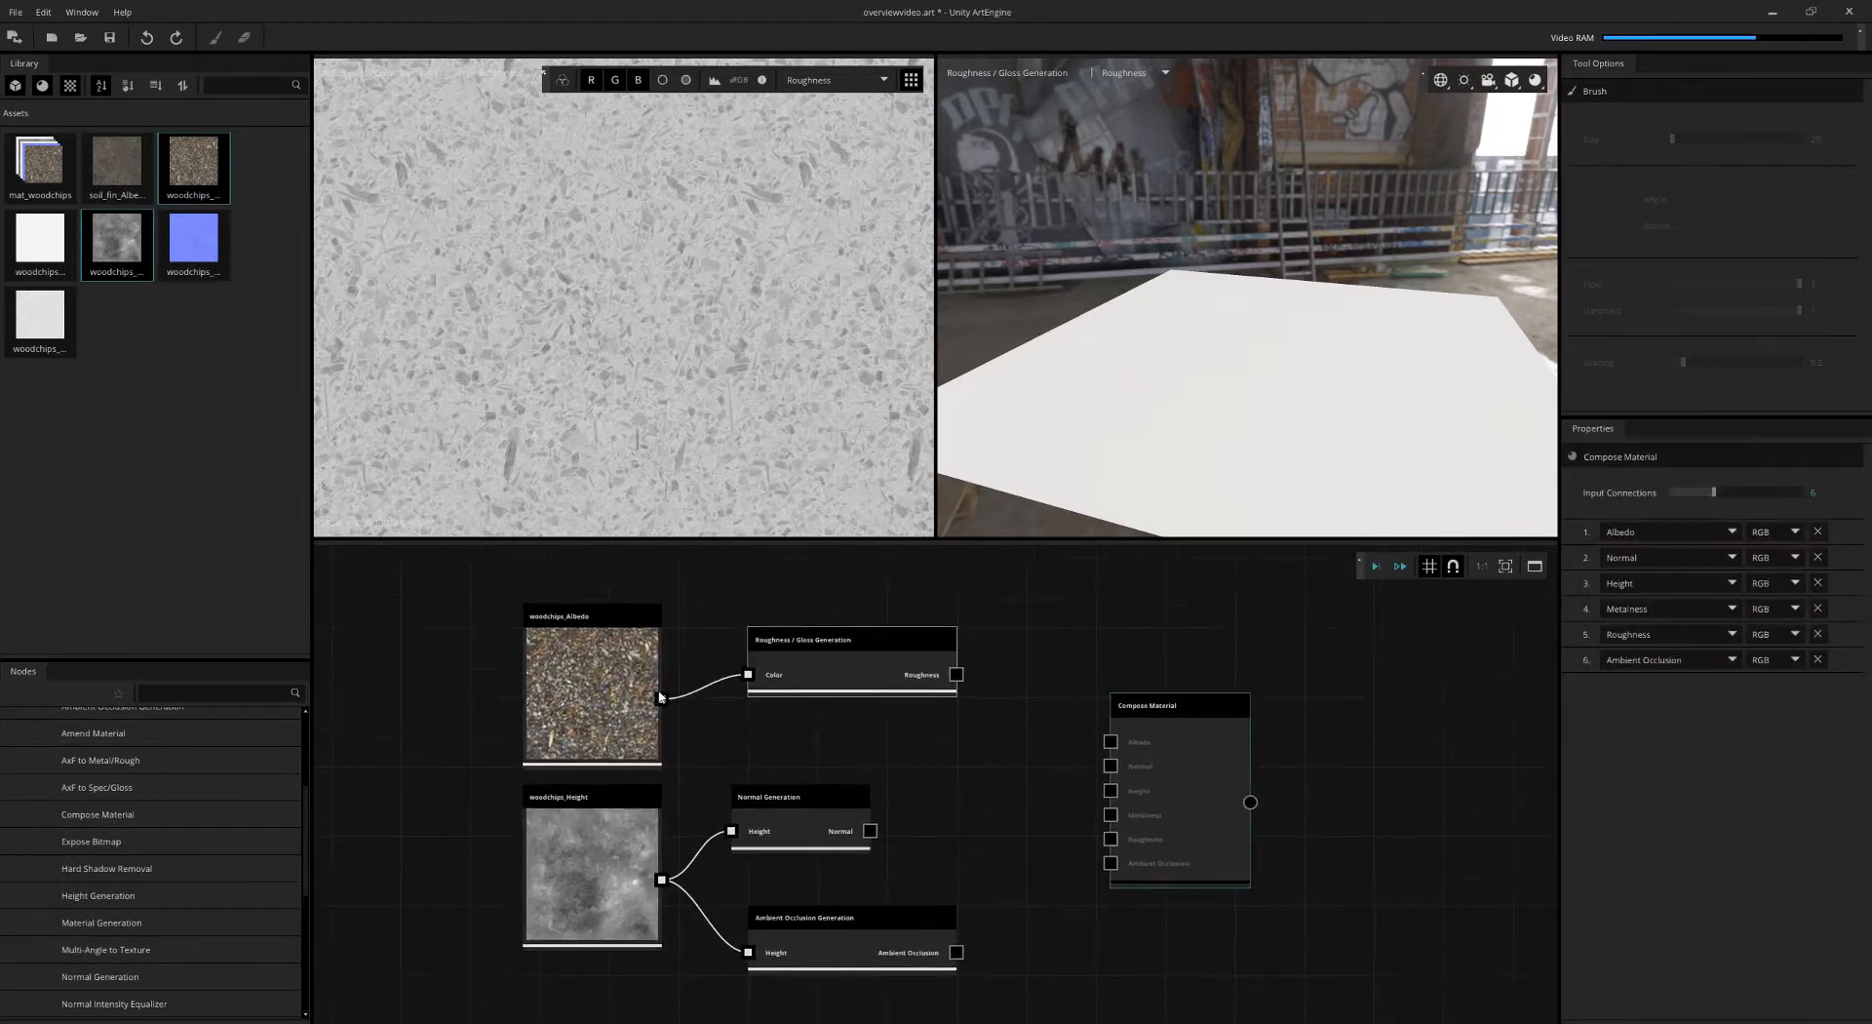
# - Connect the albedo, roughness, normal, ambient occlusion and height outputs to the matching Compose Material inputs and preview the material in 3D
pyautogui.moveTo(661, 698); pyautogui.dragTo(1110, 741)
pyautogui.moveTo(957, 674); pyautogui.dragTo(1111, 838)
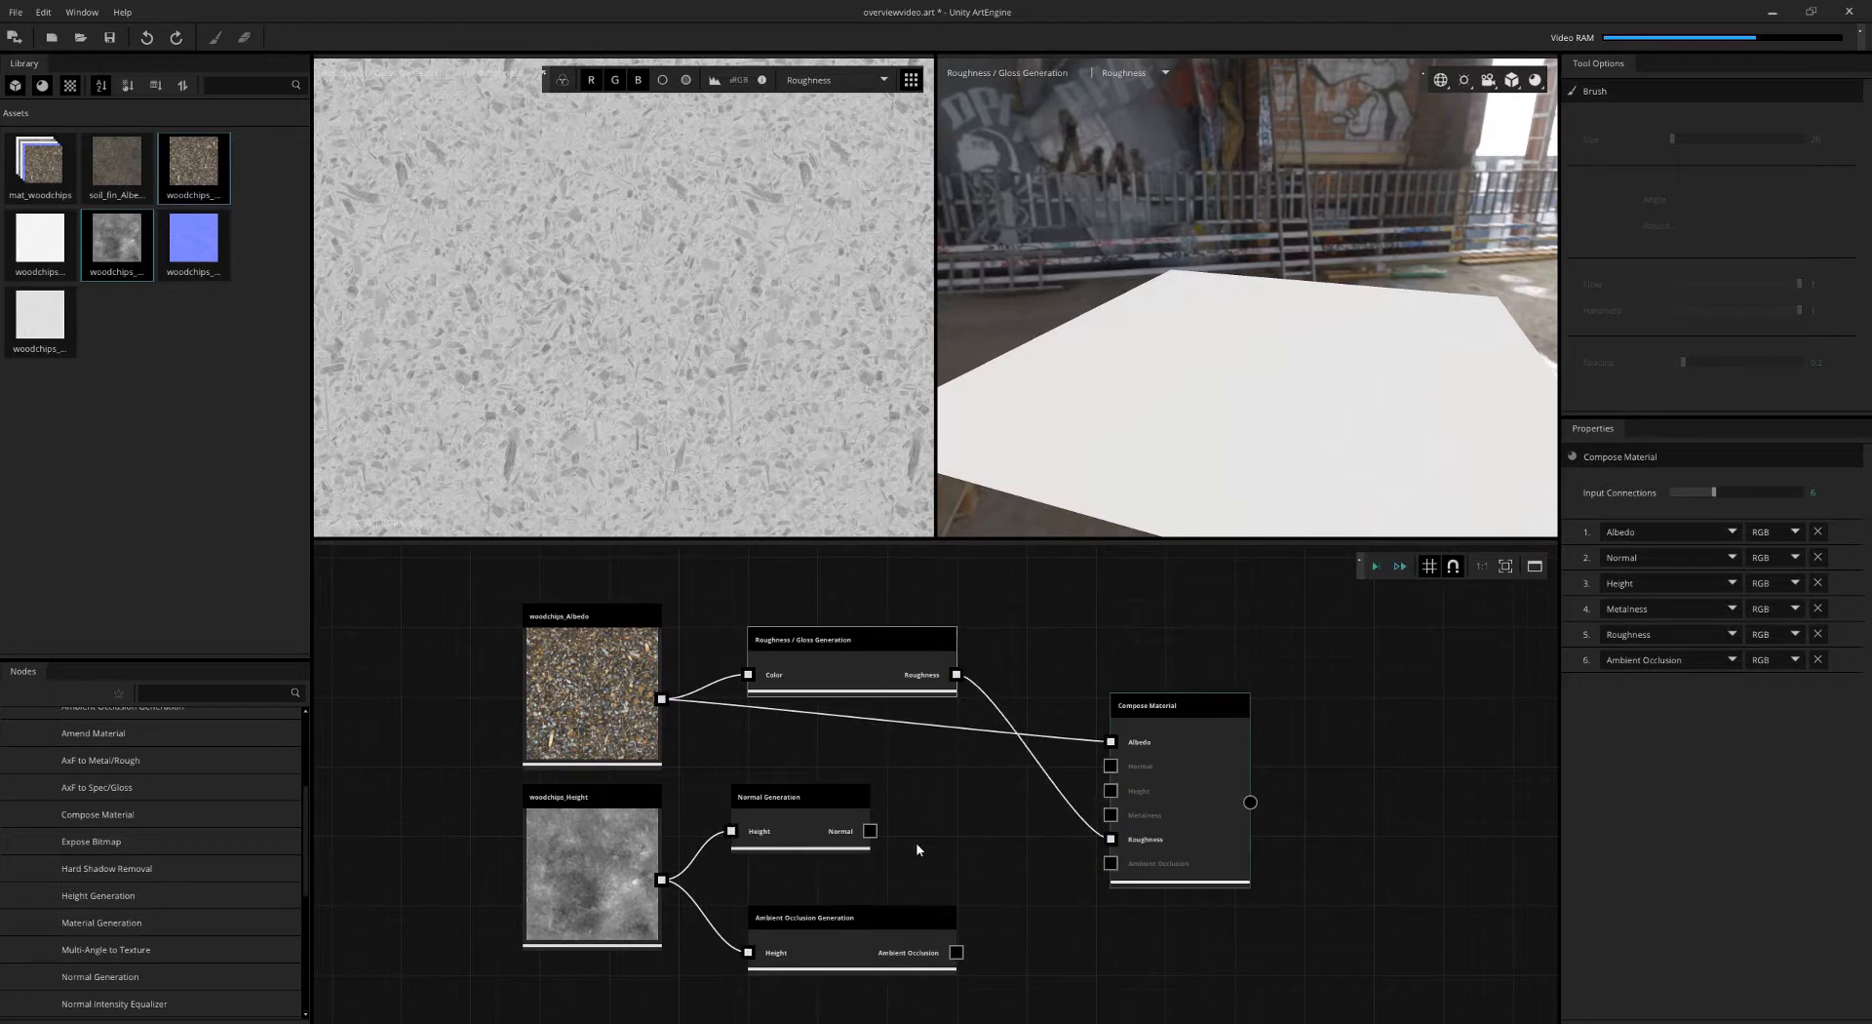
pyautogui.moveTo(870, 831); pyautogui.dragTo(1111, 765)
pyautogui.moveTo(955, 953); pyautogui.dragTo(1110, 863)
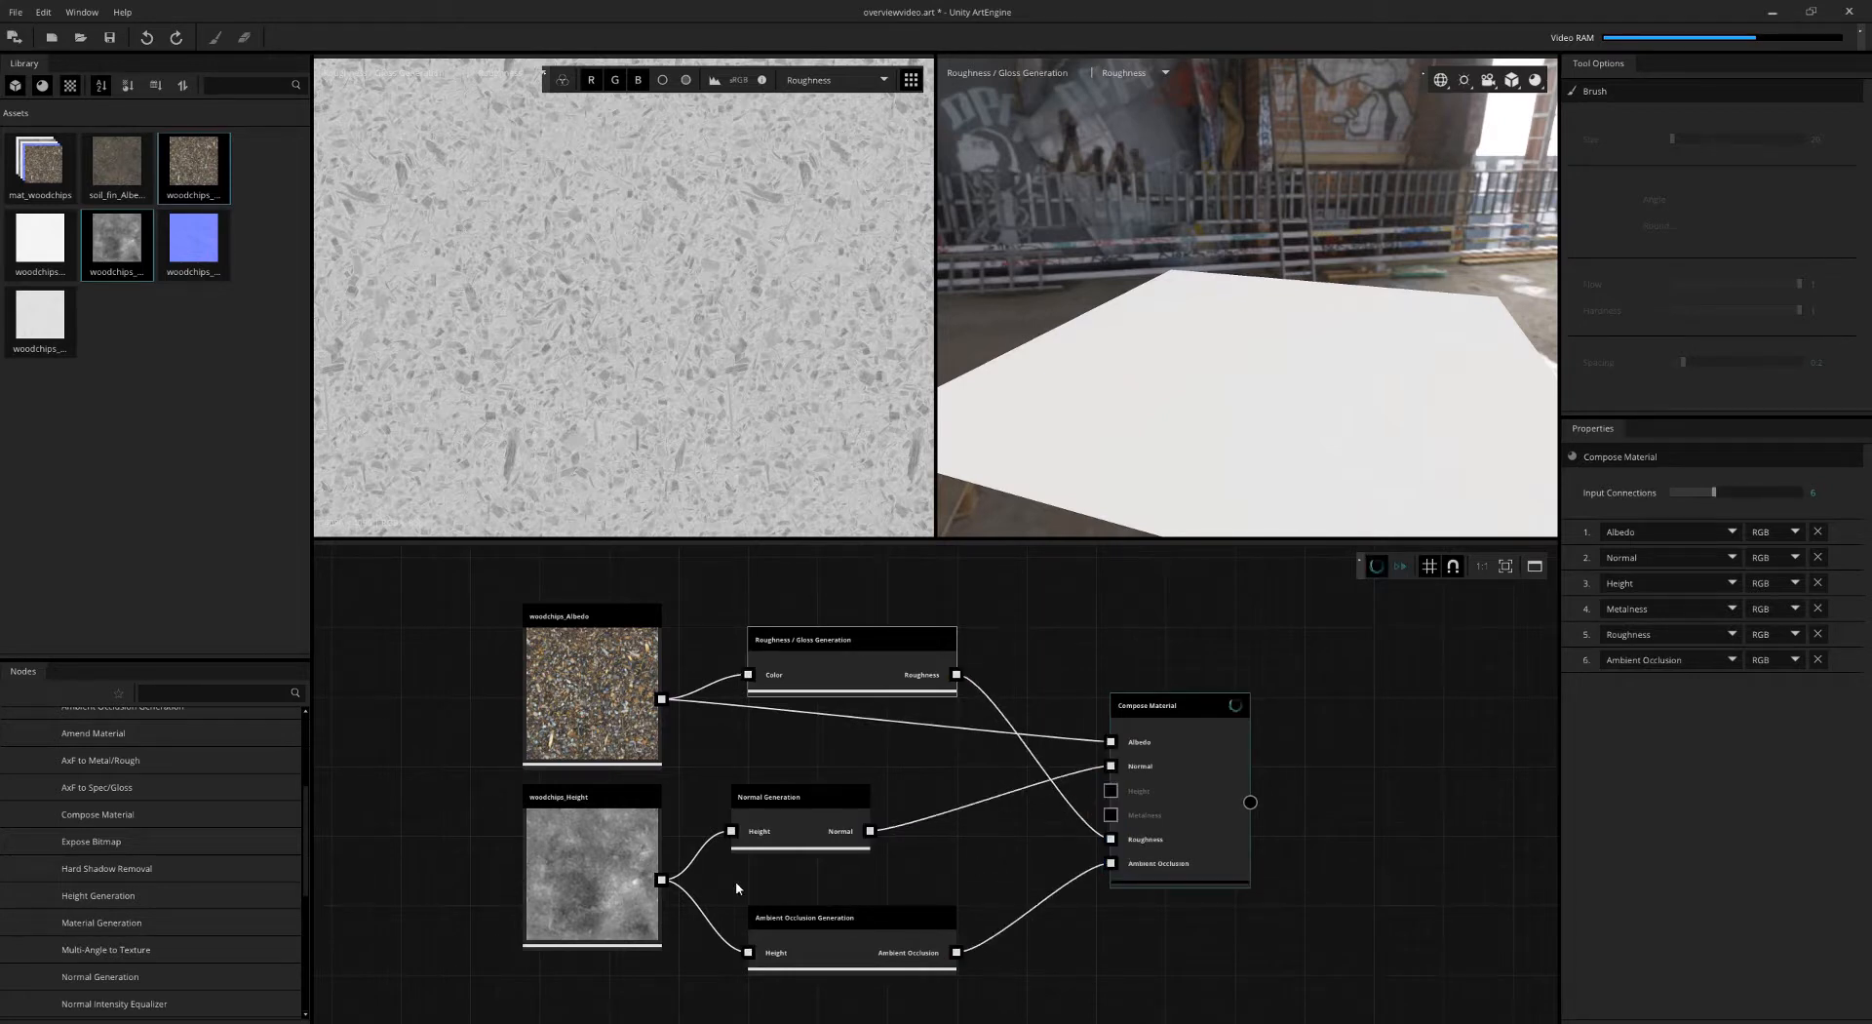
pyautogui.moveTo(661, 879); pyautogui.dragTo(1111, 791)
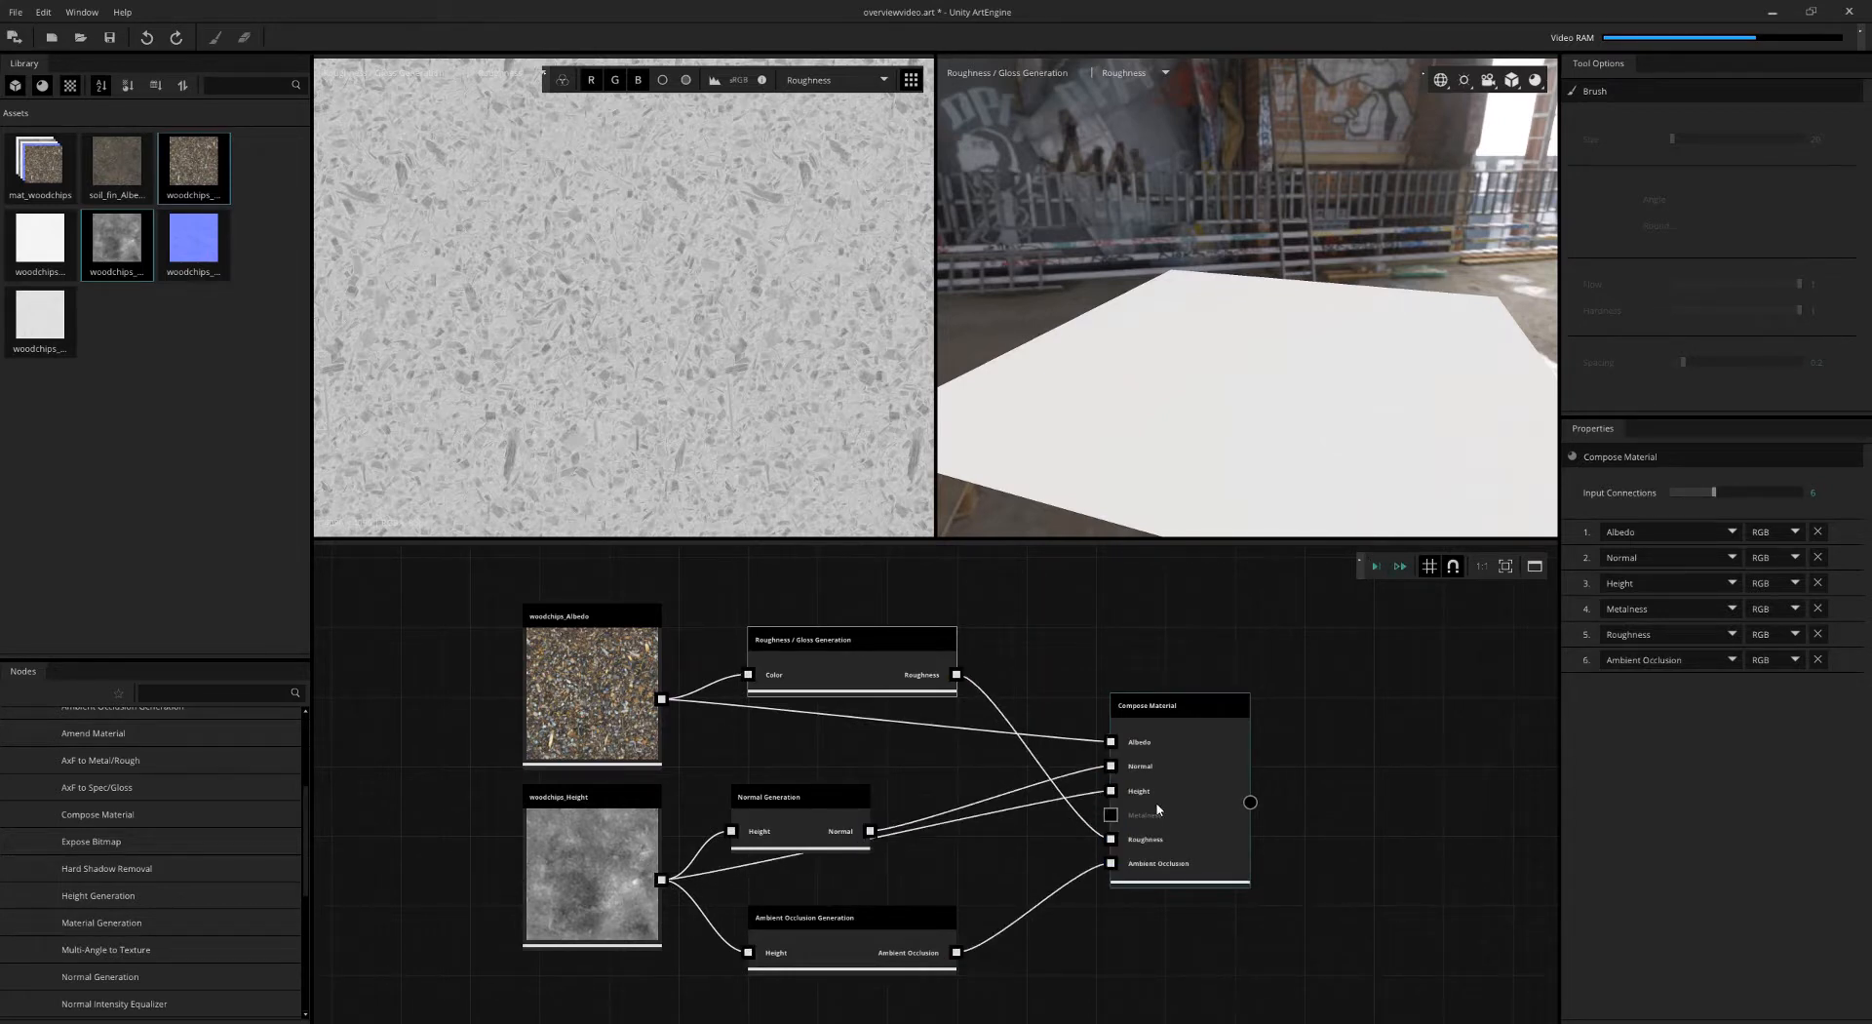
pyautogui.click(1201, 751)
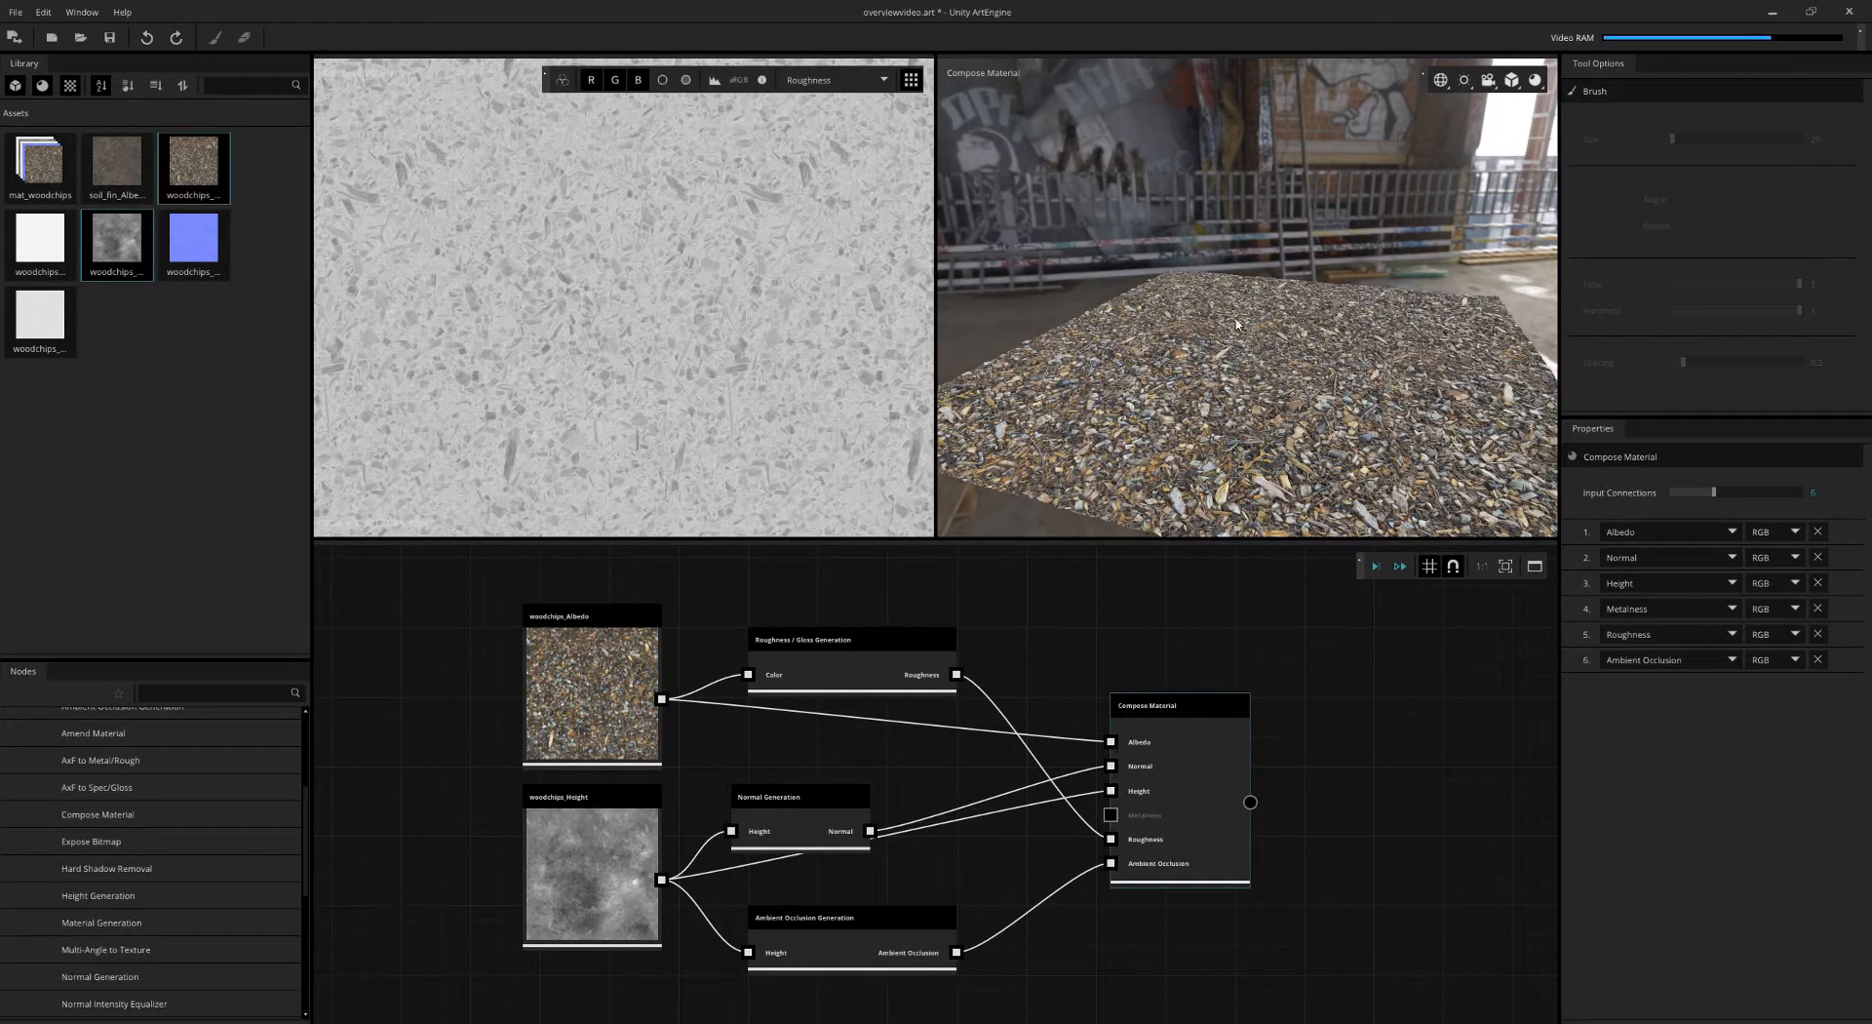
# - View the woodchips plane up close at a low angle and set the 3D preview's displacement height to 0.025
pyautogui.moveTo(1237, 325); pyautogui.dragTo(1263, 268)
pyautogui.scroll(3, 1198, 317)
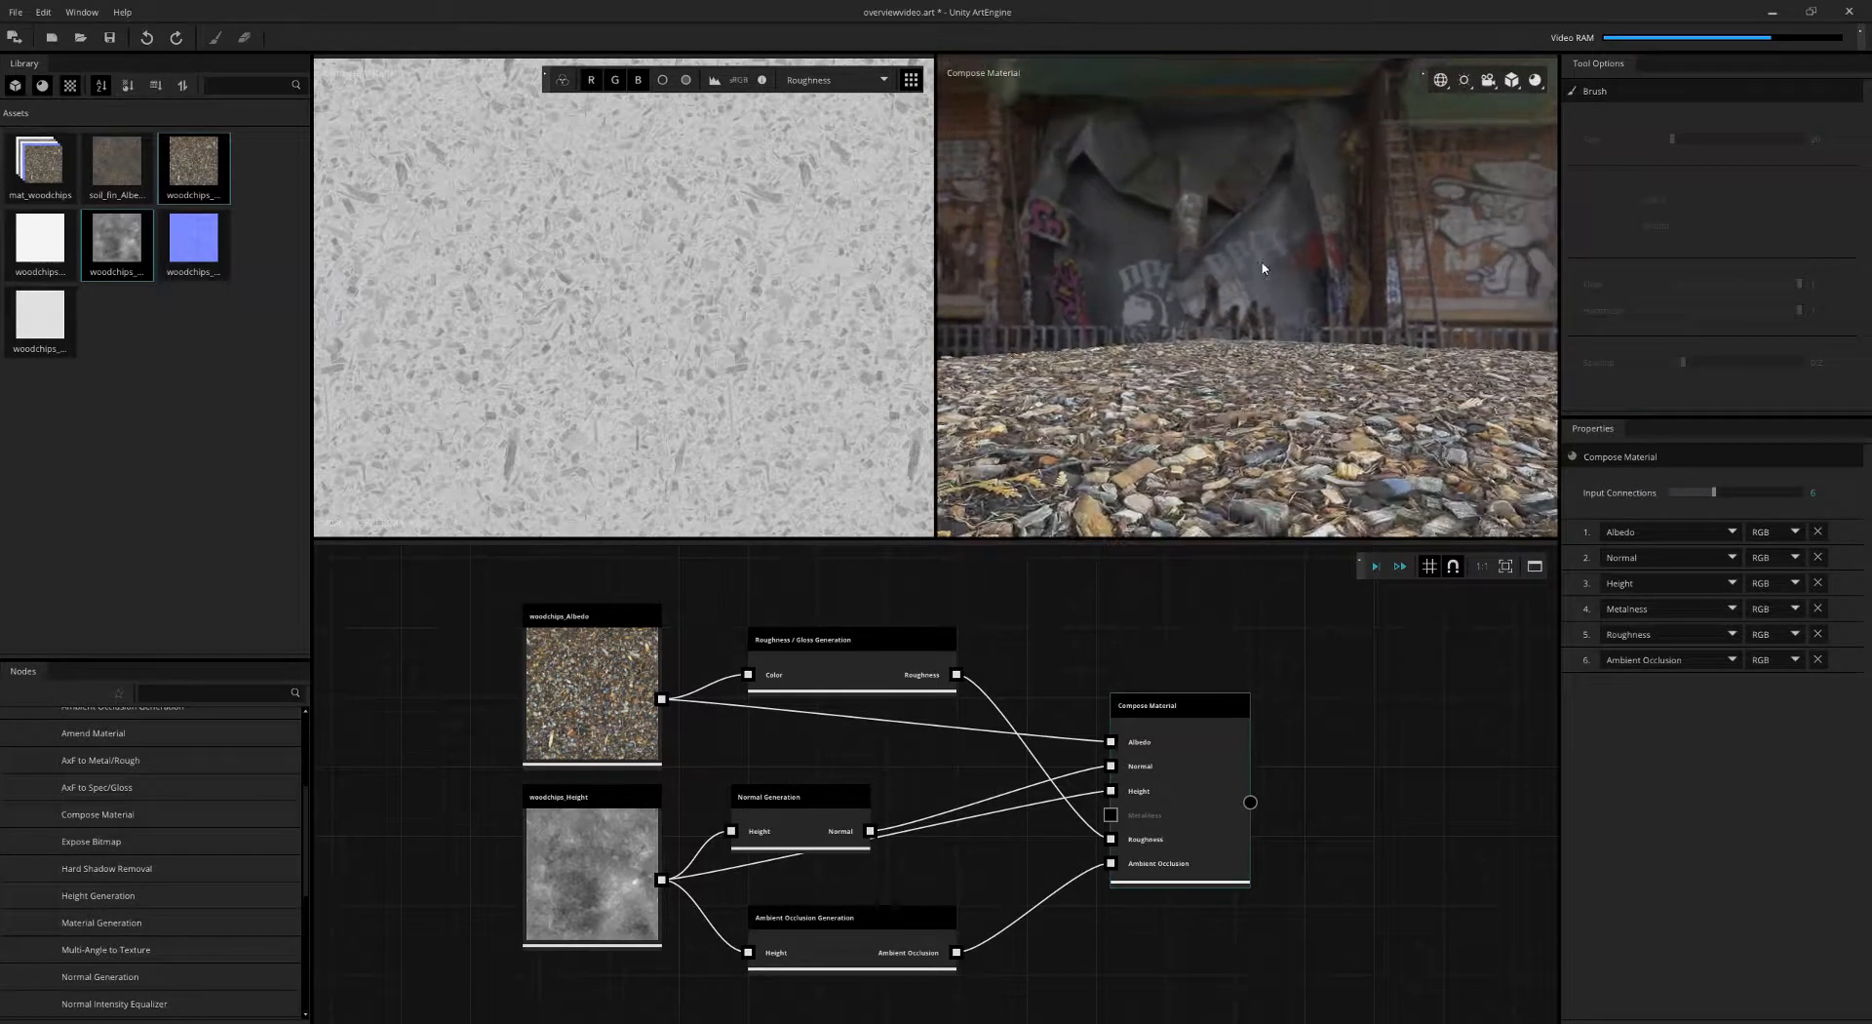
pyautogui.click(1535, 80)
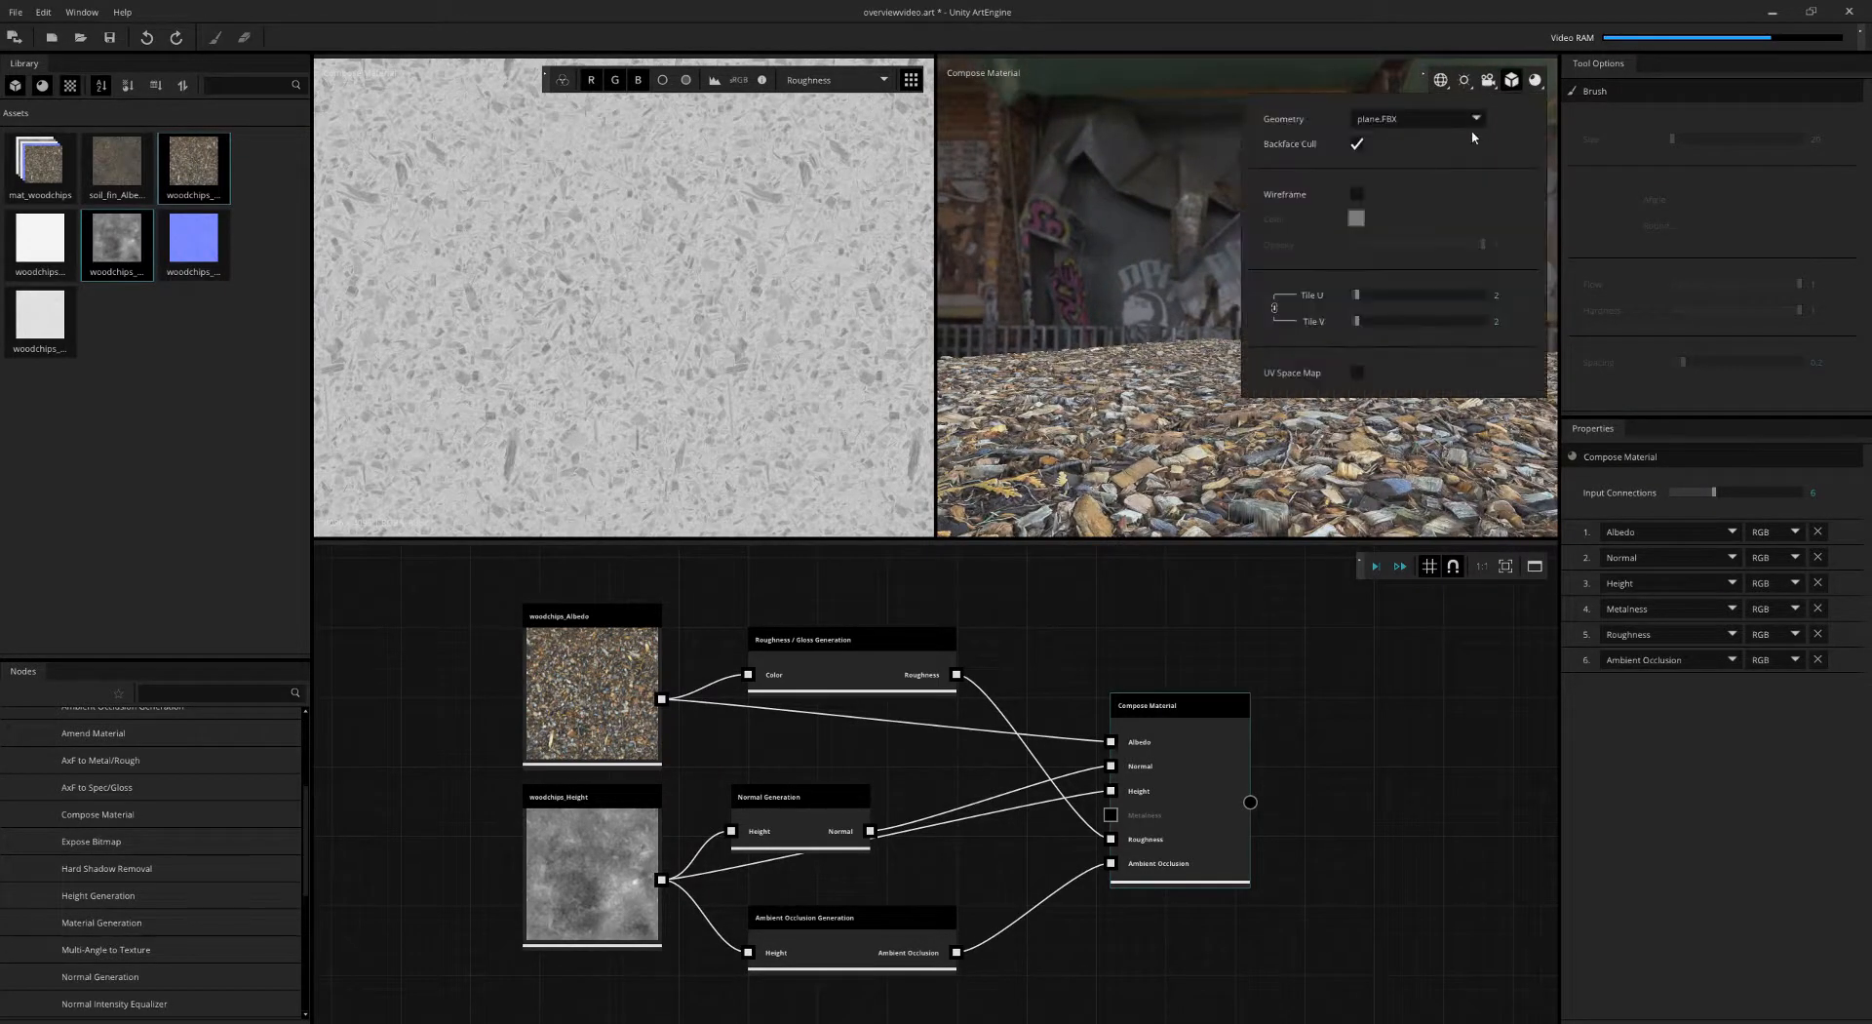
pyautogui.click(1535, 86)
pyautogui.moveTo(1395, 172); pyautogui.dragTo(1391, 172)
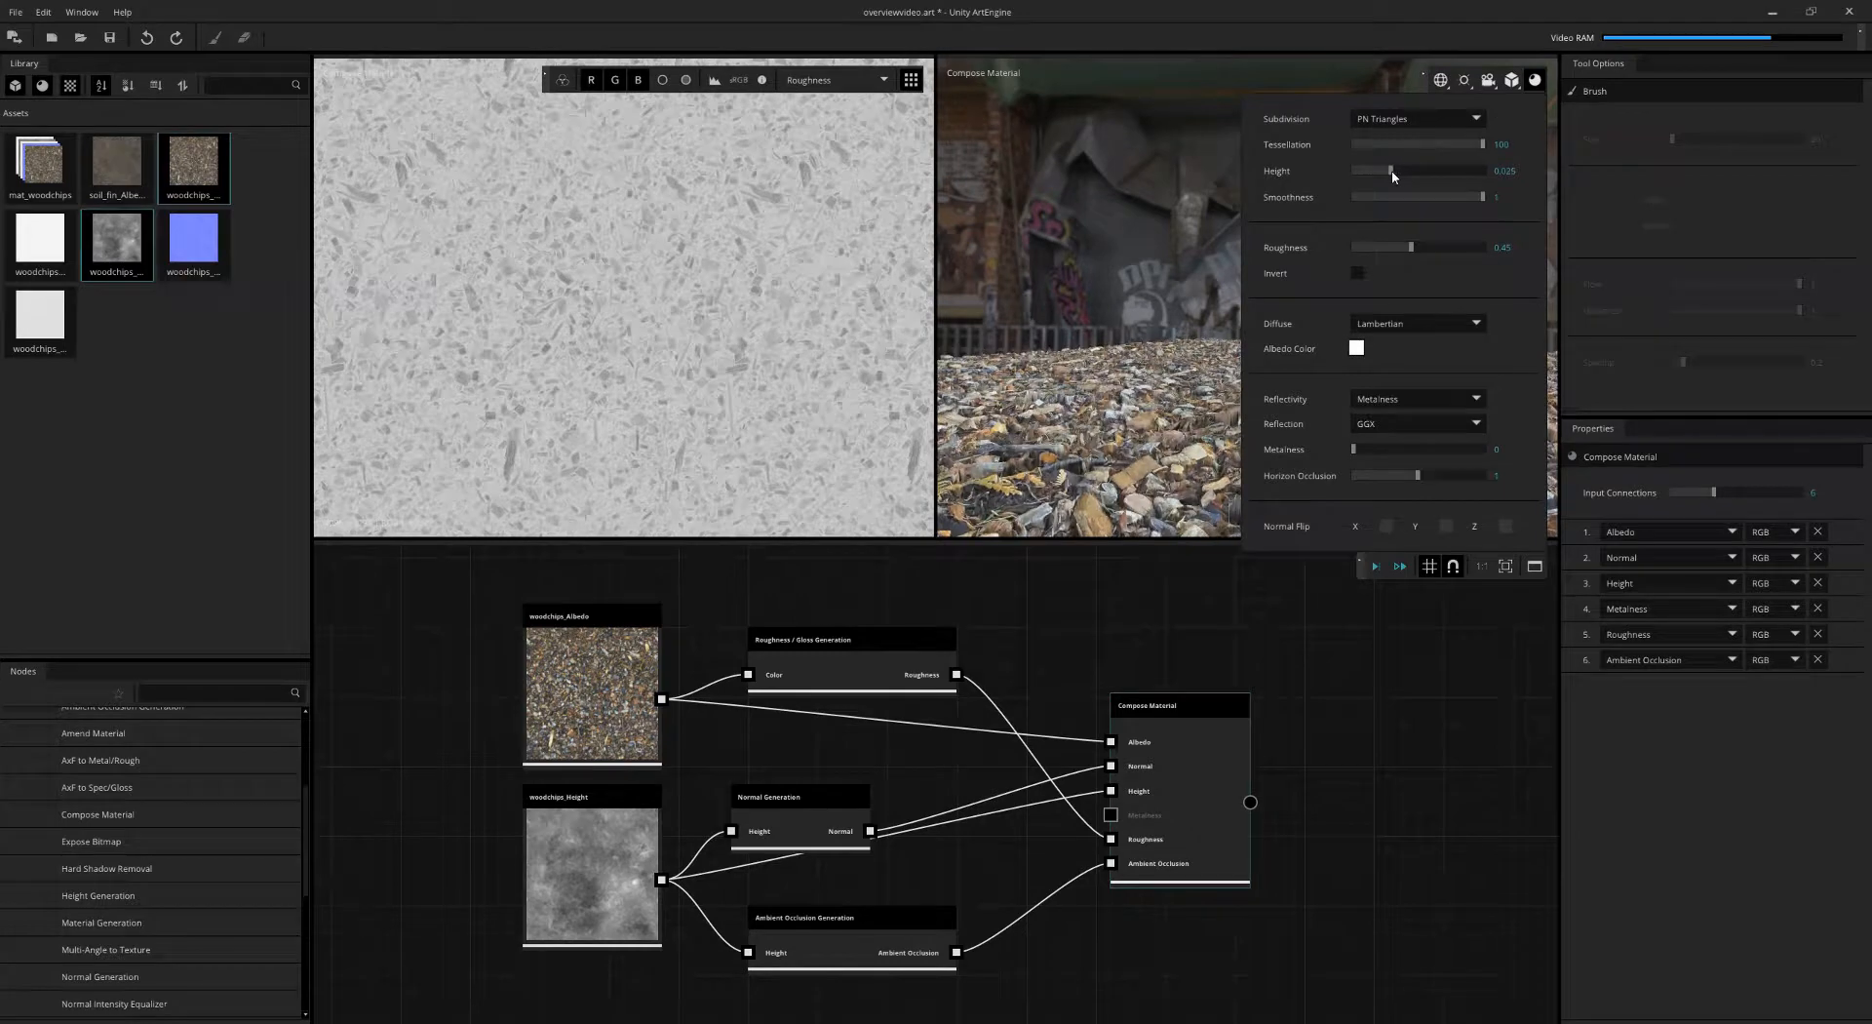
# - View the displaced woodchips plane in 3D and examine the composed material's albedo and normal maps in the 2D preview
pyautogui.moveTo(1189, 323); pyautogui.dragTo(1402, 388)
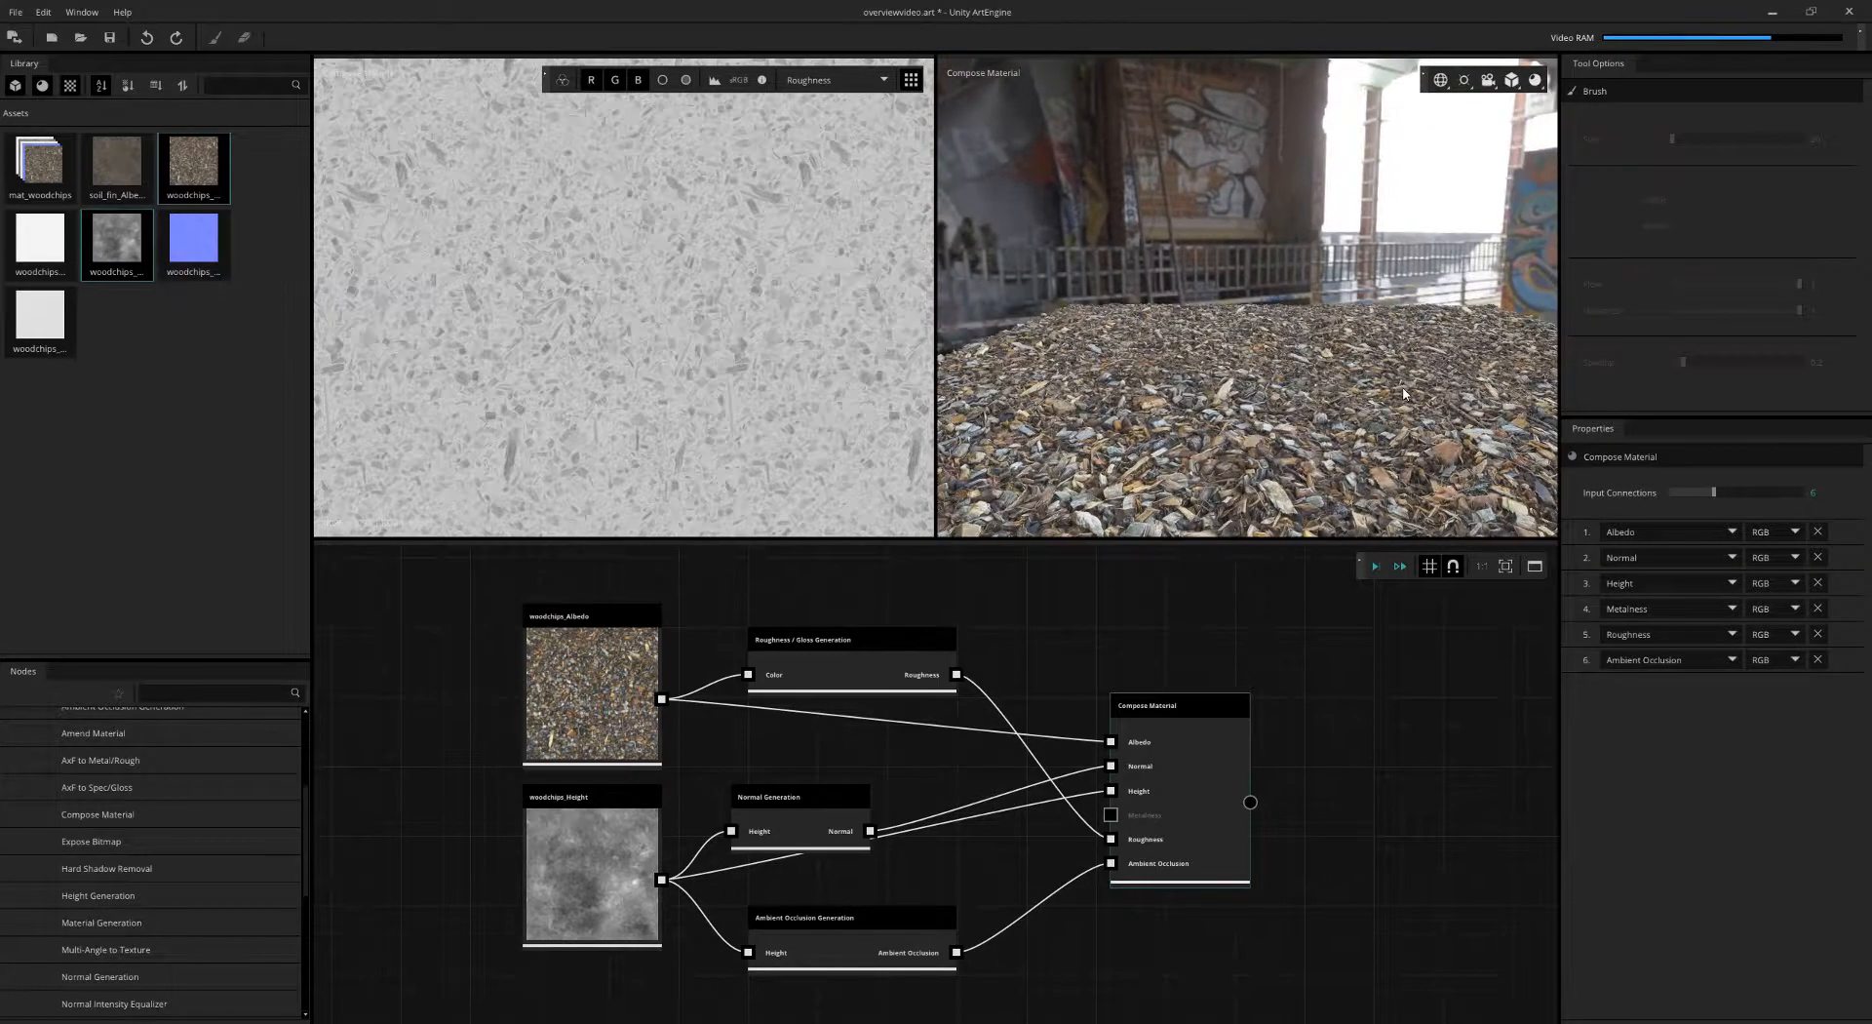
pyautogui.click(812, 80)
pyautogui.click(849, 109)
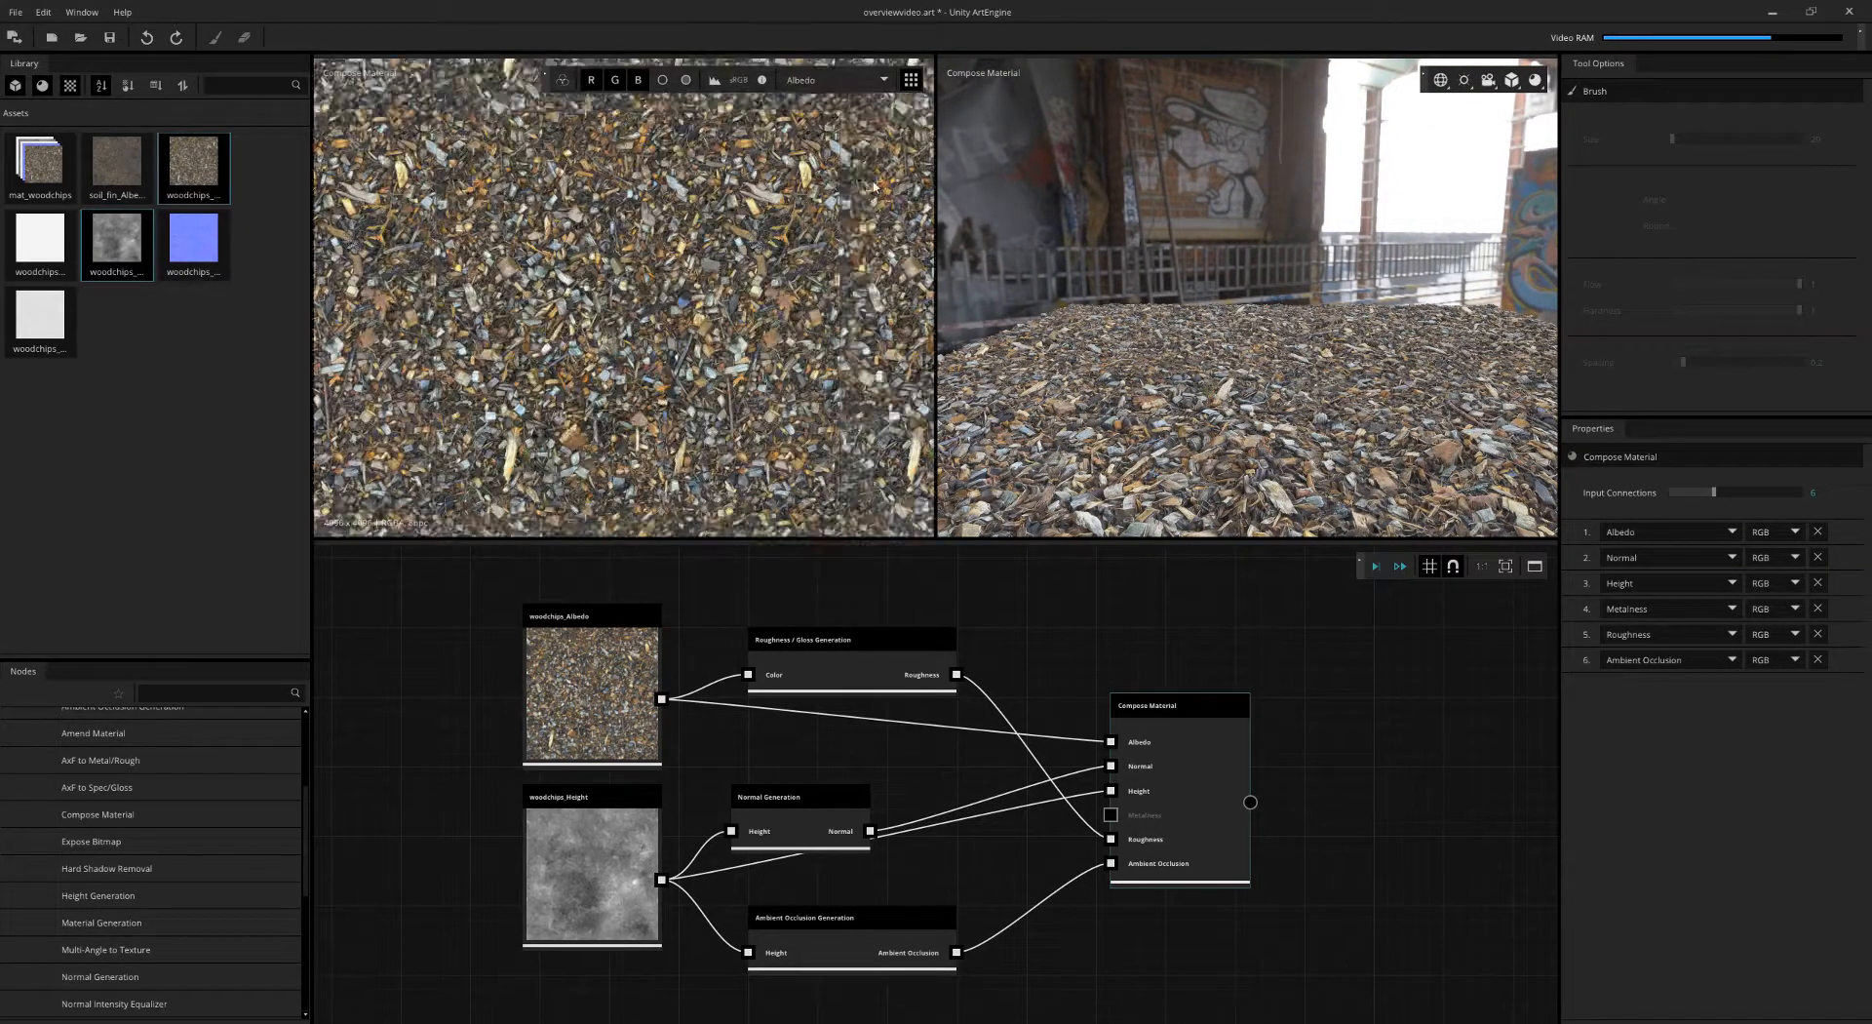
pyautogui.click(839, 83)
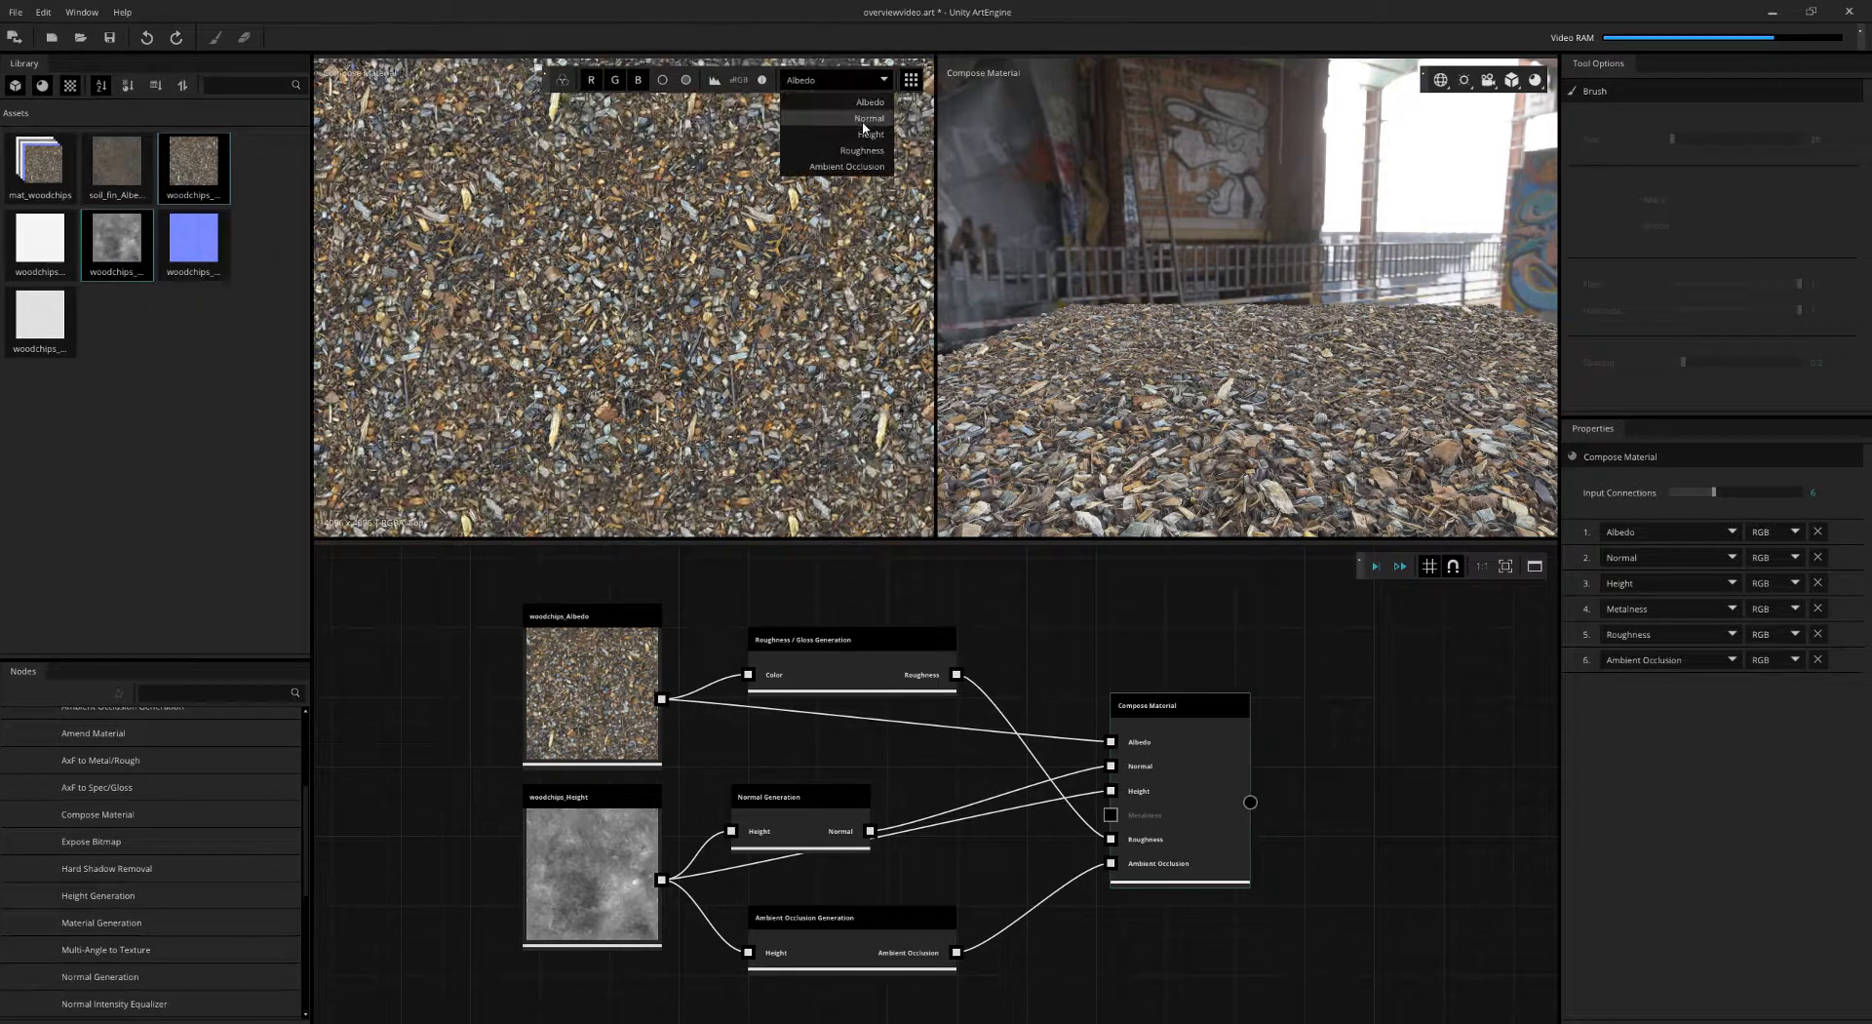
pyautogui.click(863, 118)
pyautogui.click(829, 80)
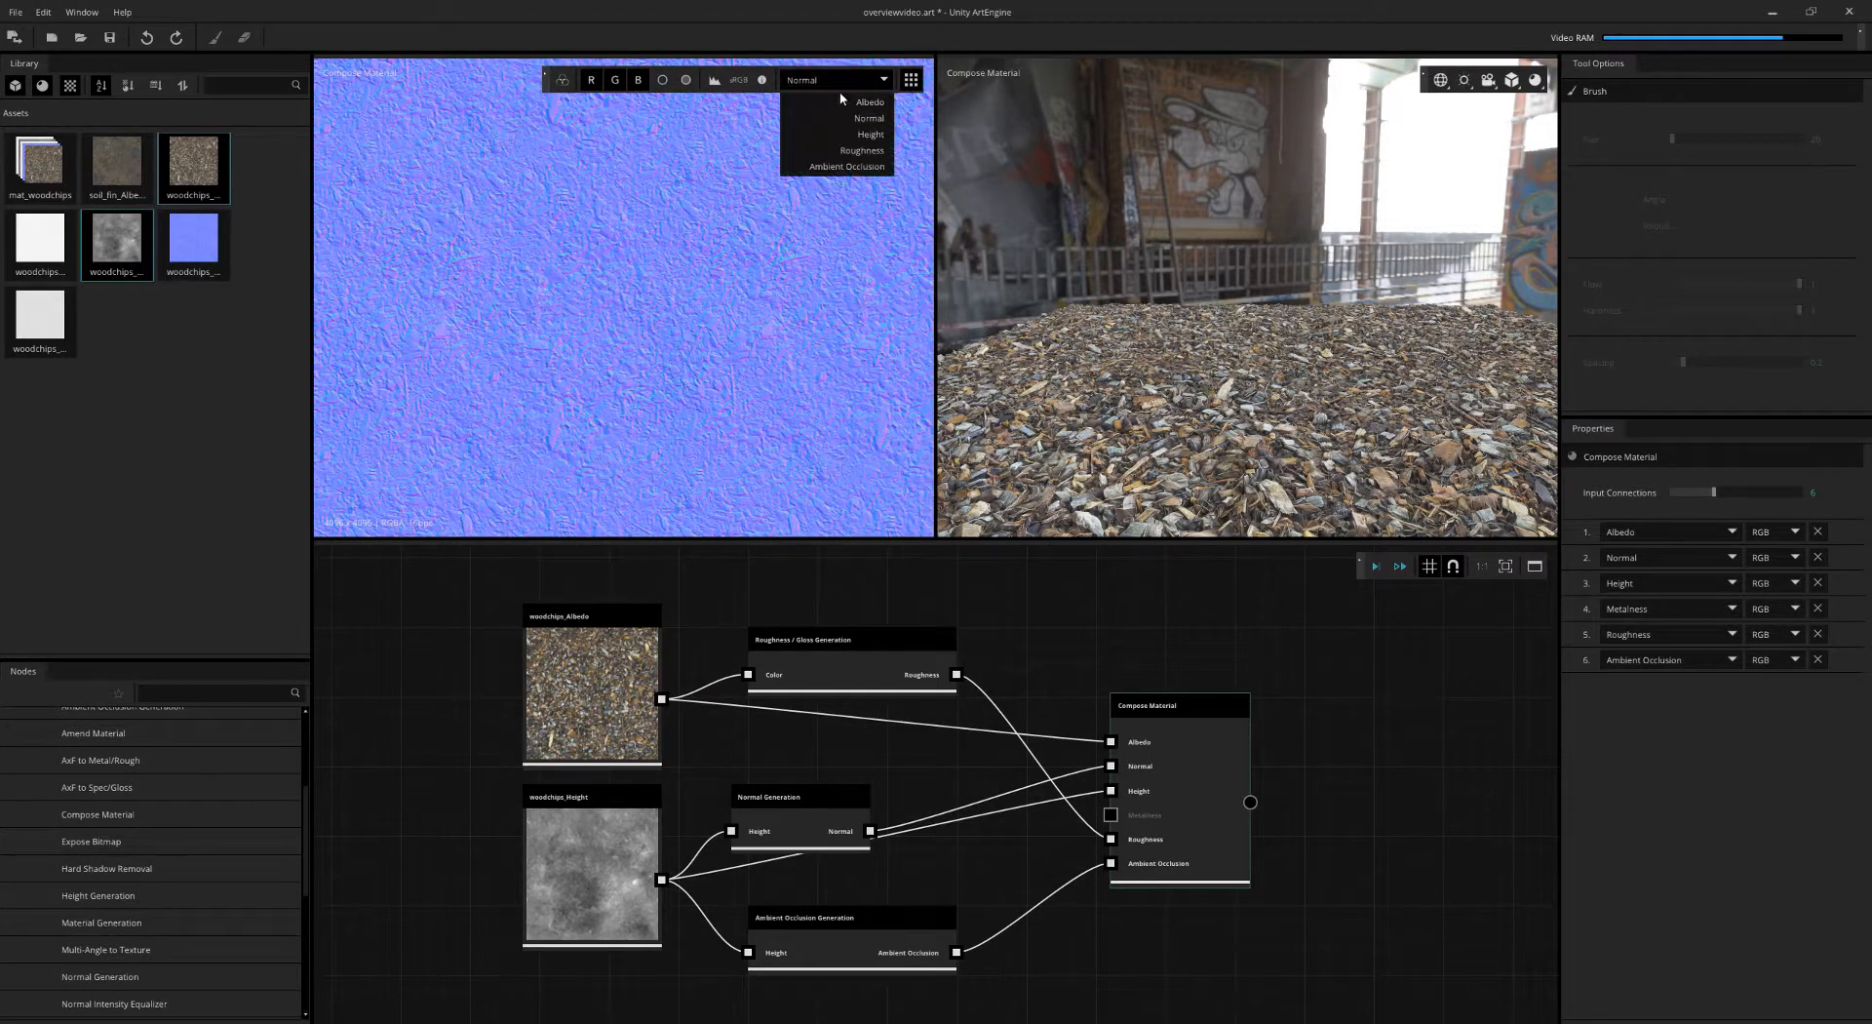
pyautogui.click(863, 101)
# - Delete the Compose Material node from the graph
pyautogui.scroll(-1, 1283, 747)
pyautogui.moveTo(1283, 747); pyautogui.dragTo(1245, 714)
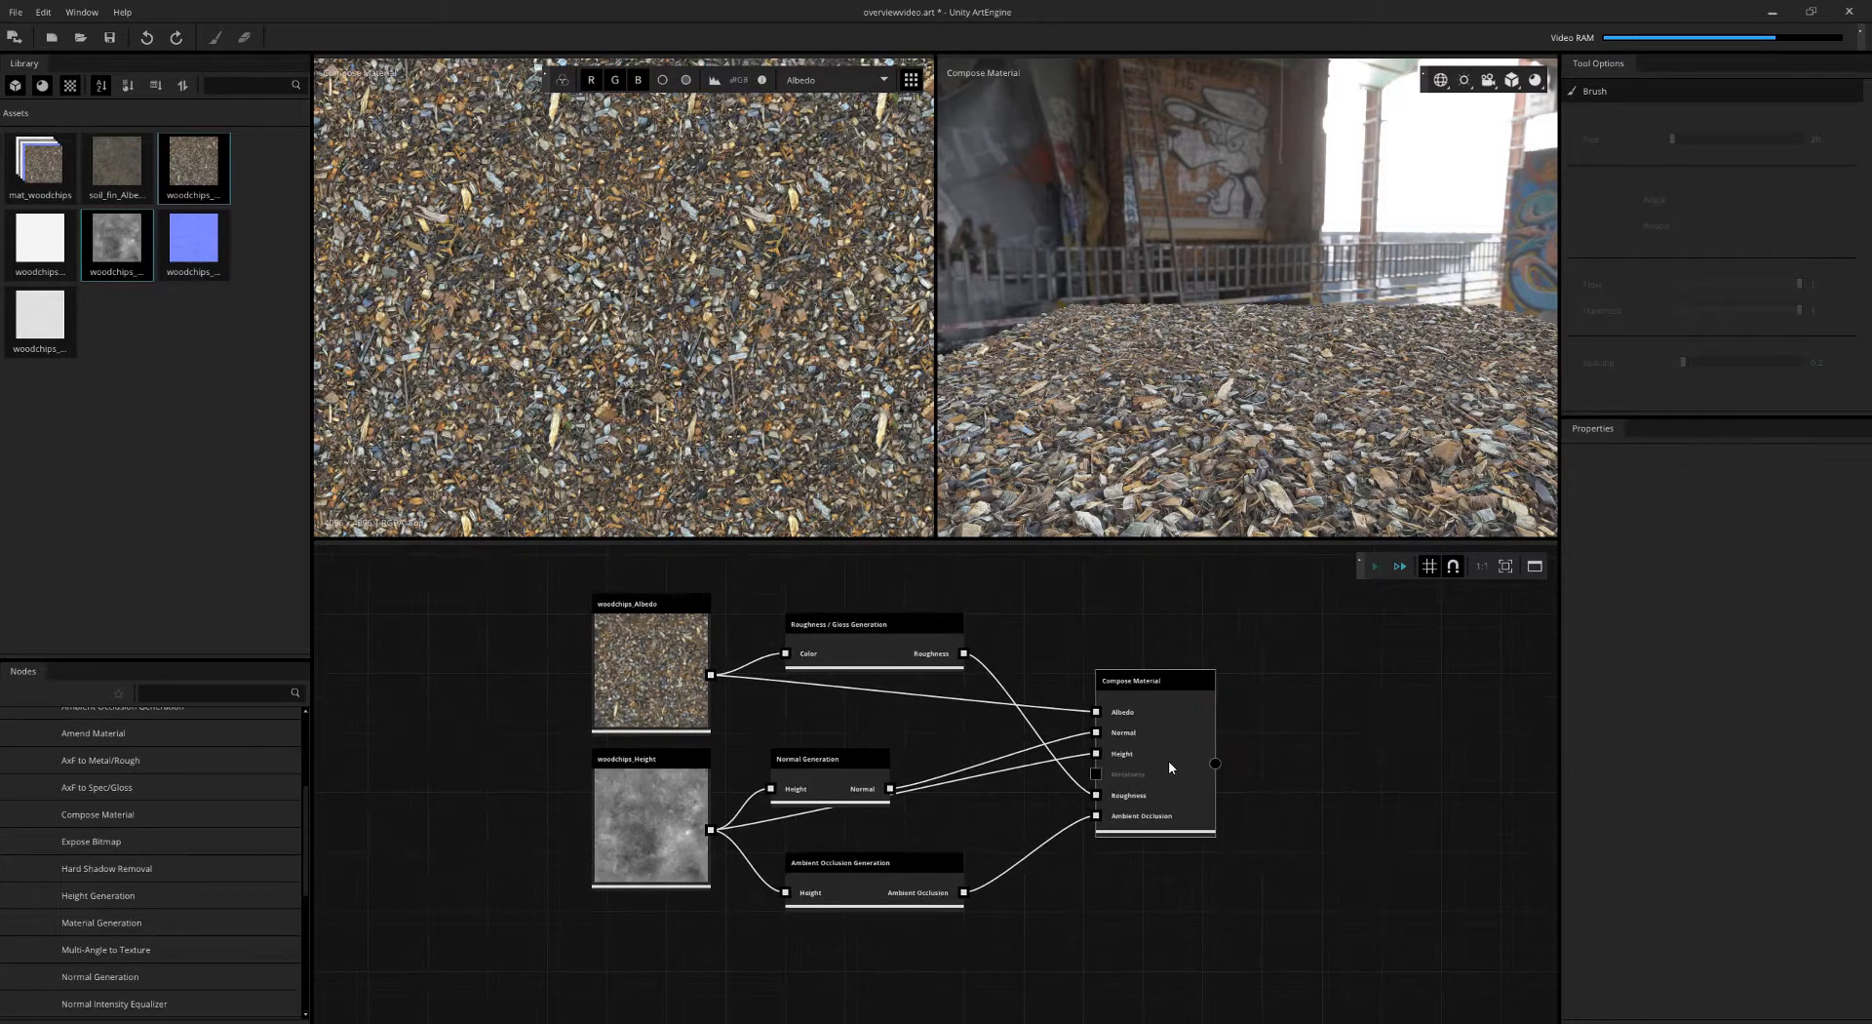
pyautogui.click(1168, 758)
pyautogui.press('Delete')
# - Select both input maps and the three generation nodes, and compose a material from them with a new automatically connected Compose Material node
pyautogui.moveTo(1082, 773); pyautogui.dragTo(1126, 780)
pyautogui.scroll(-1, 1125, 782)
pyautogui.moveTo(1107, 964); pyautogui.dragTo(697, 635)
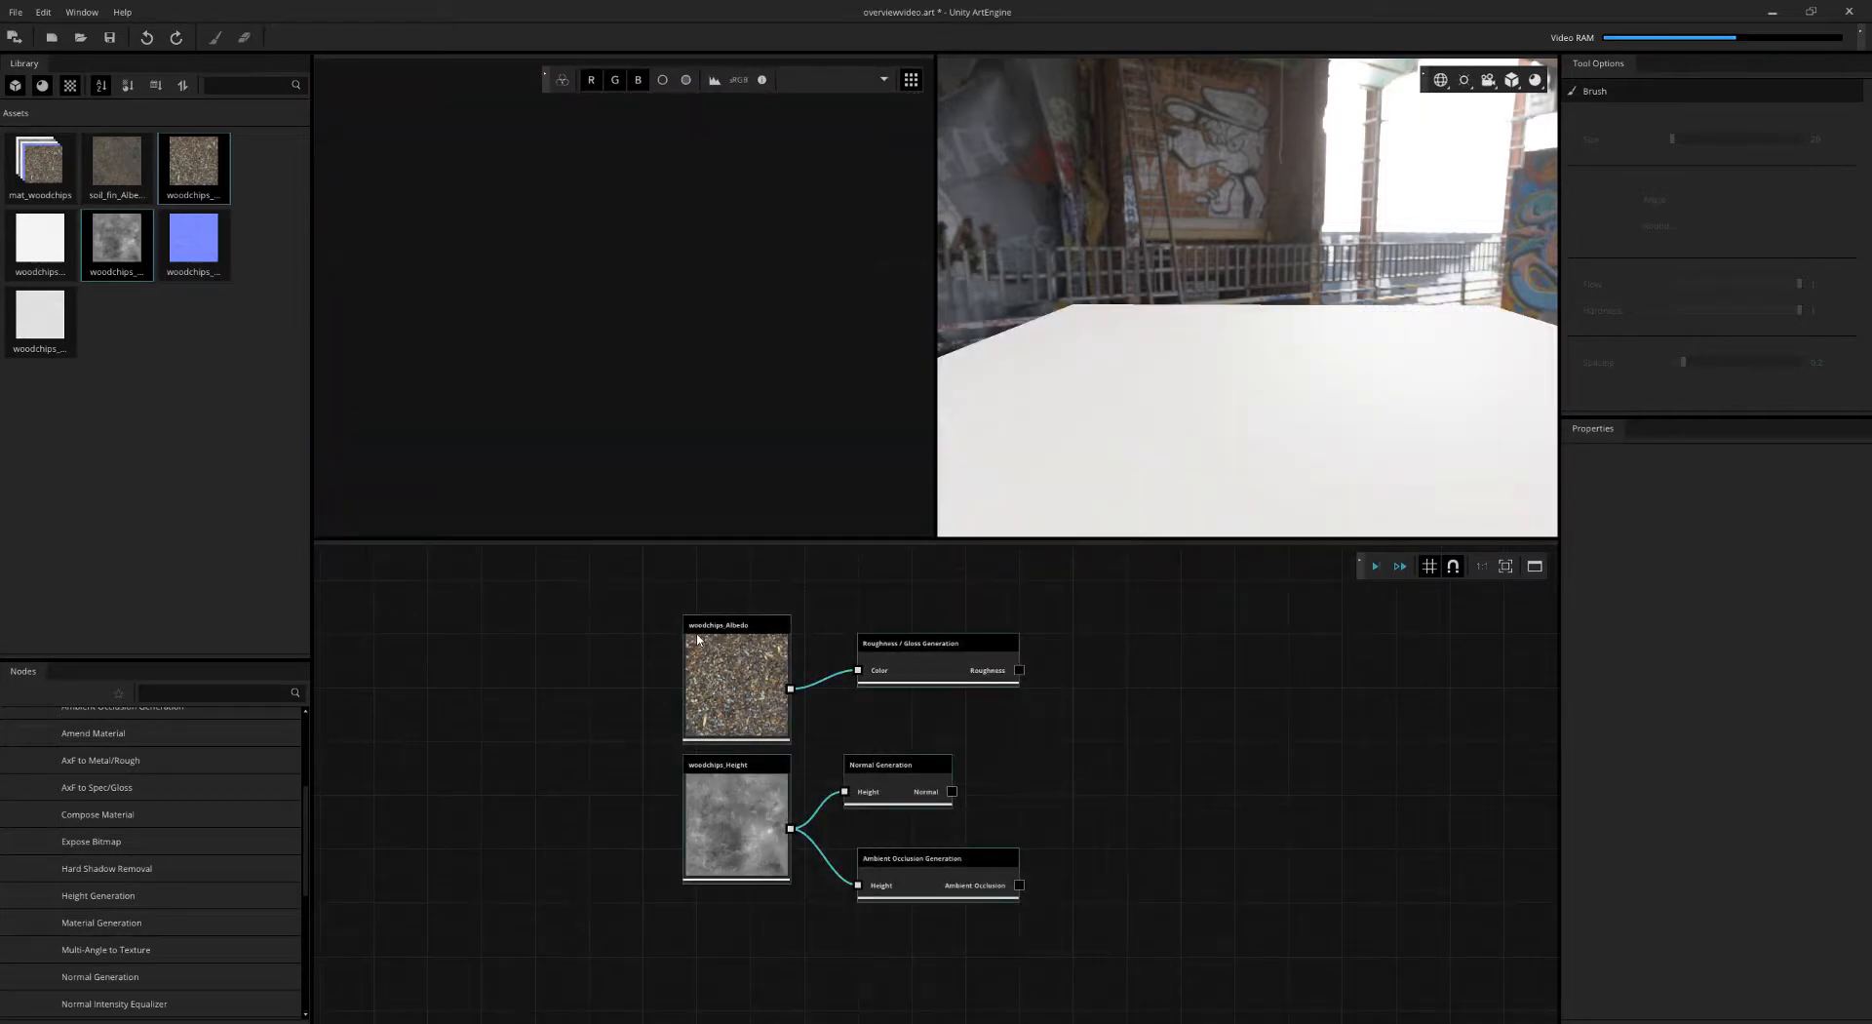
pyautogui.rightClick(903, 672)
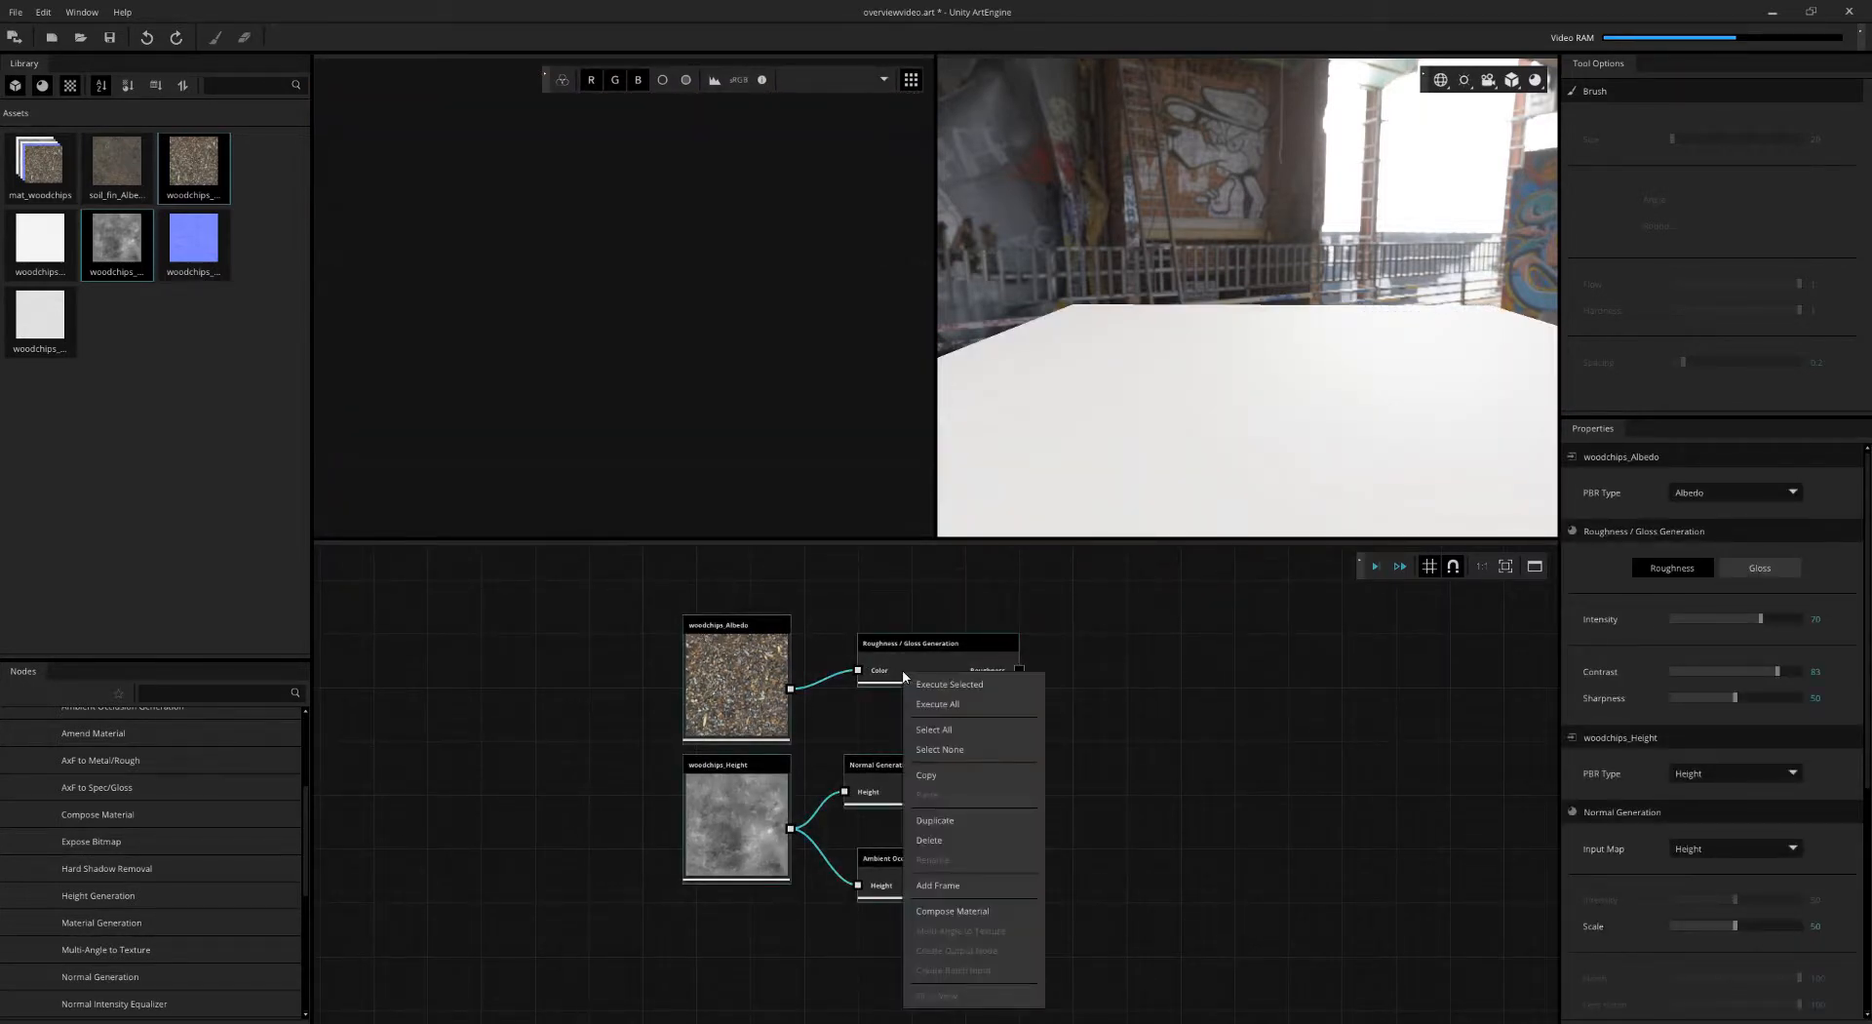
pyautogui.click(1000, 916)
pyautogui.moveTo(1127, 805); pyautogui.dragTo(1175, 769)
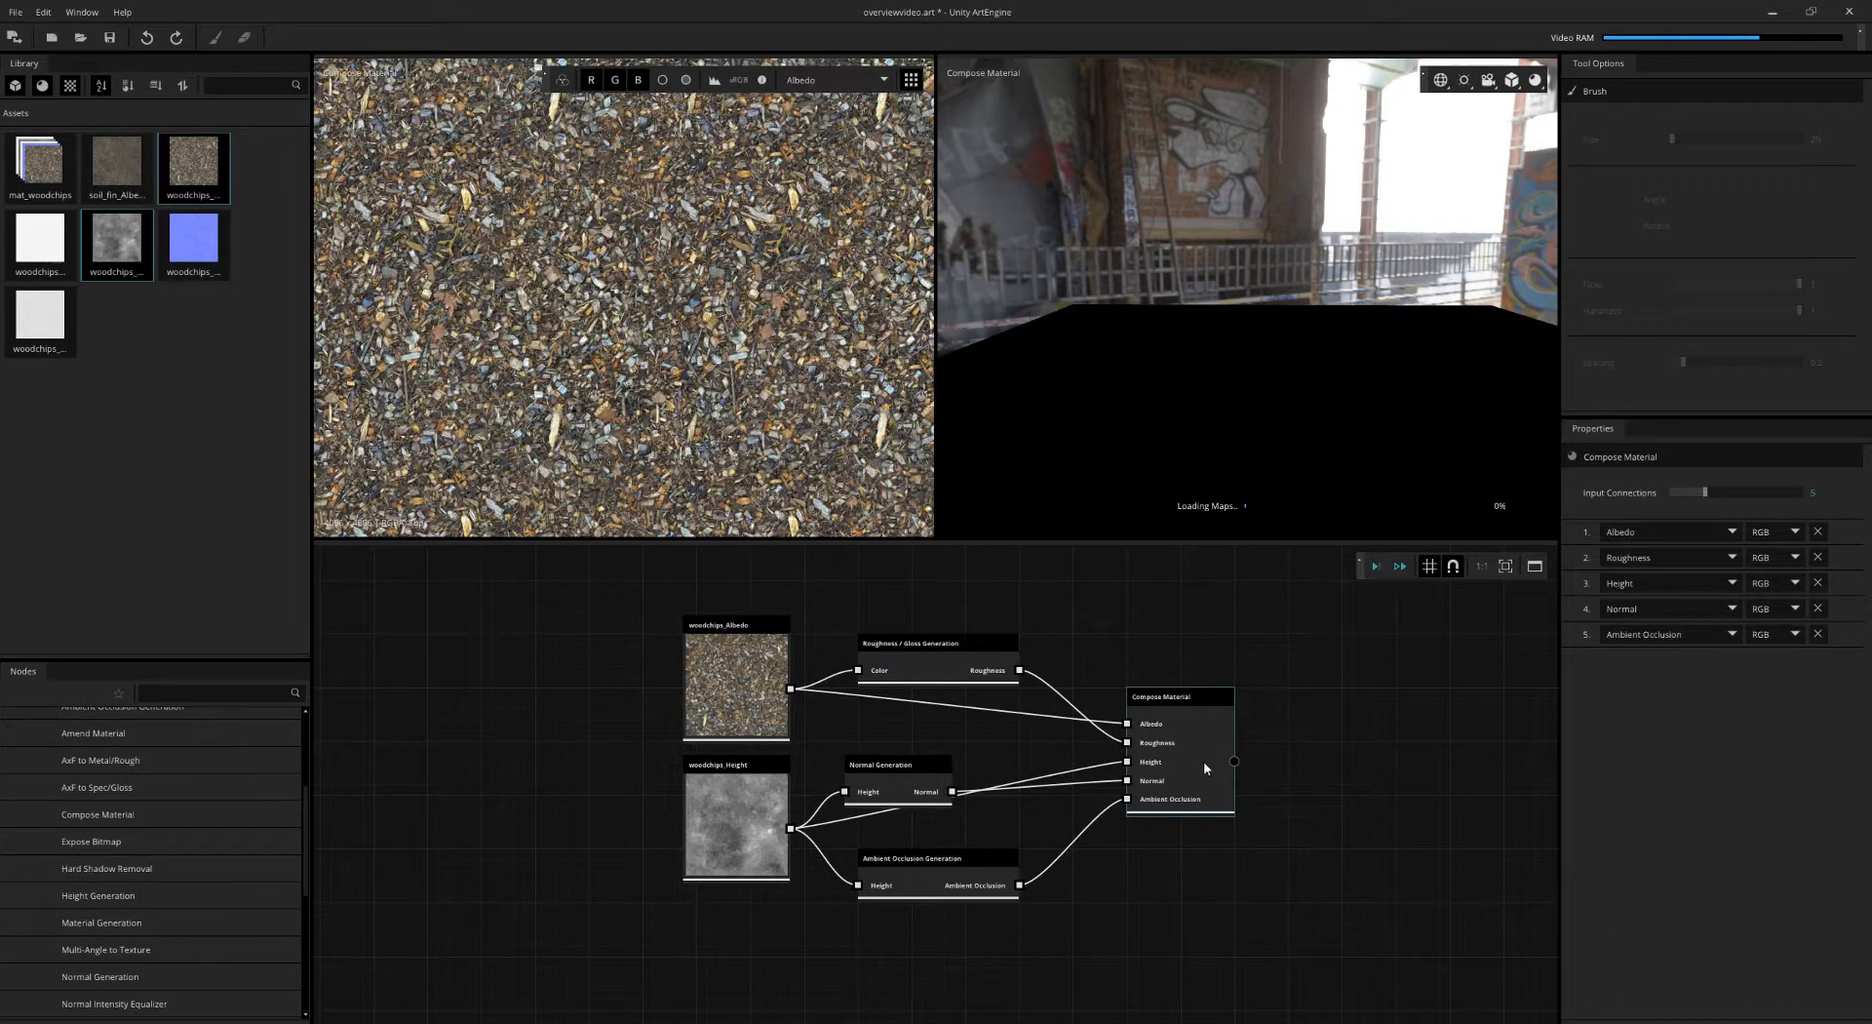
# - Spread out the graph nodes, with the generation nodes aligned beside their source maps and Compose Material farther along, to untangle the connections
pyautogui.moveTo(999, 713); pyautogui.dragTo(887, 684, button='middle')
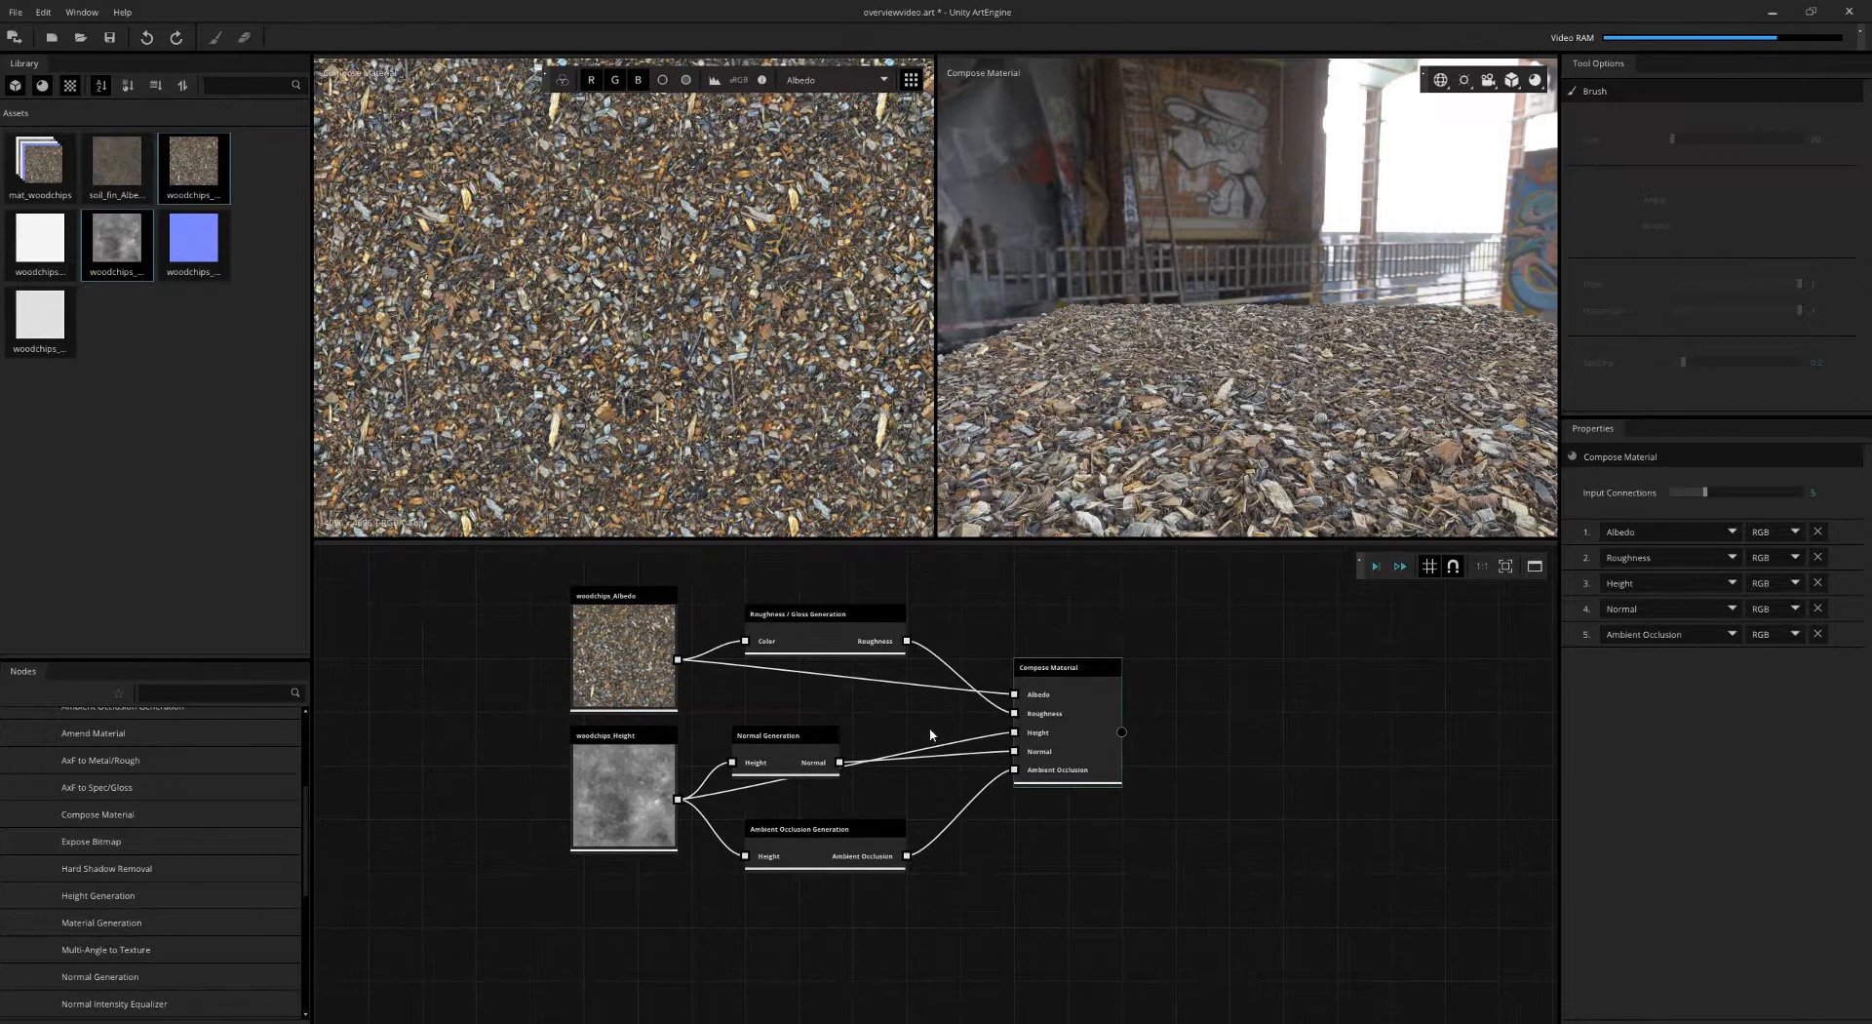
pyautogui.moveTo(1059, 743); pyautogui.dragTo(1220, 743)
pyautogui.moveTo(859, 650); pyautogui.dragTo(913, 715)
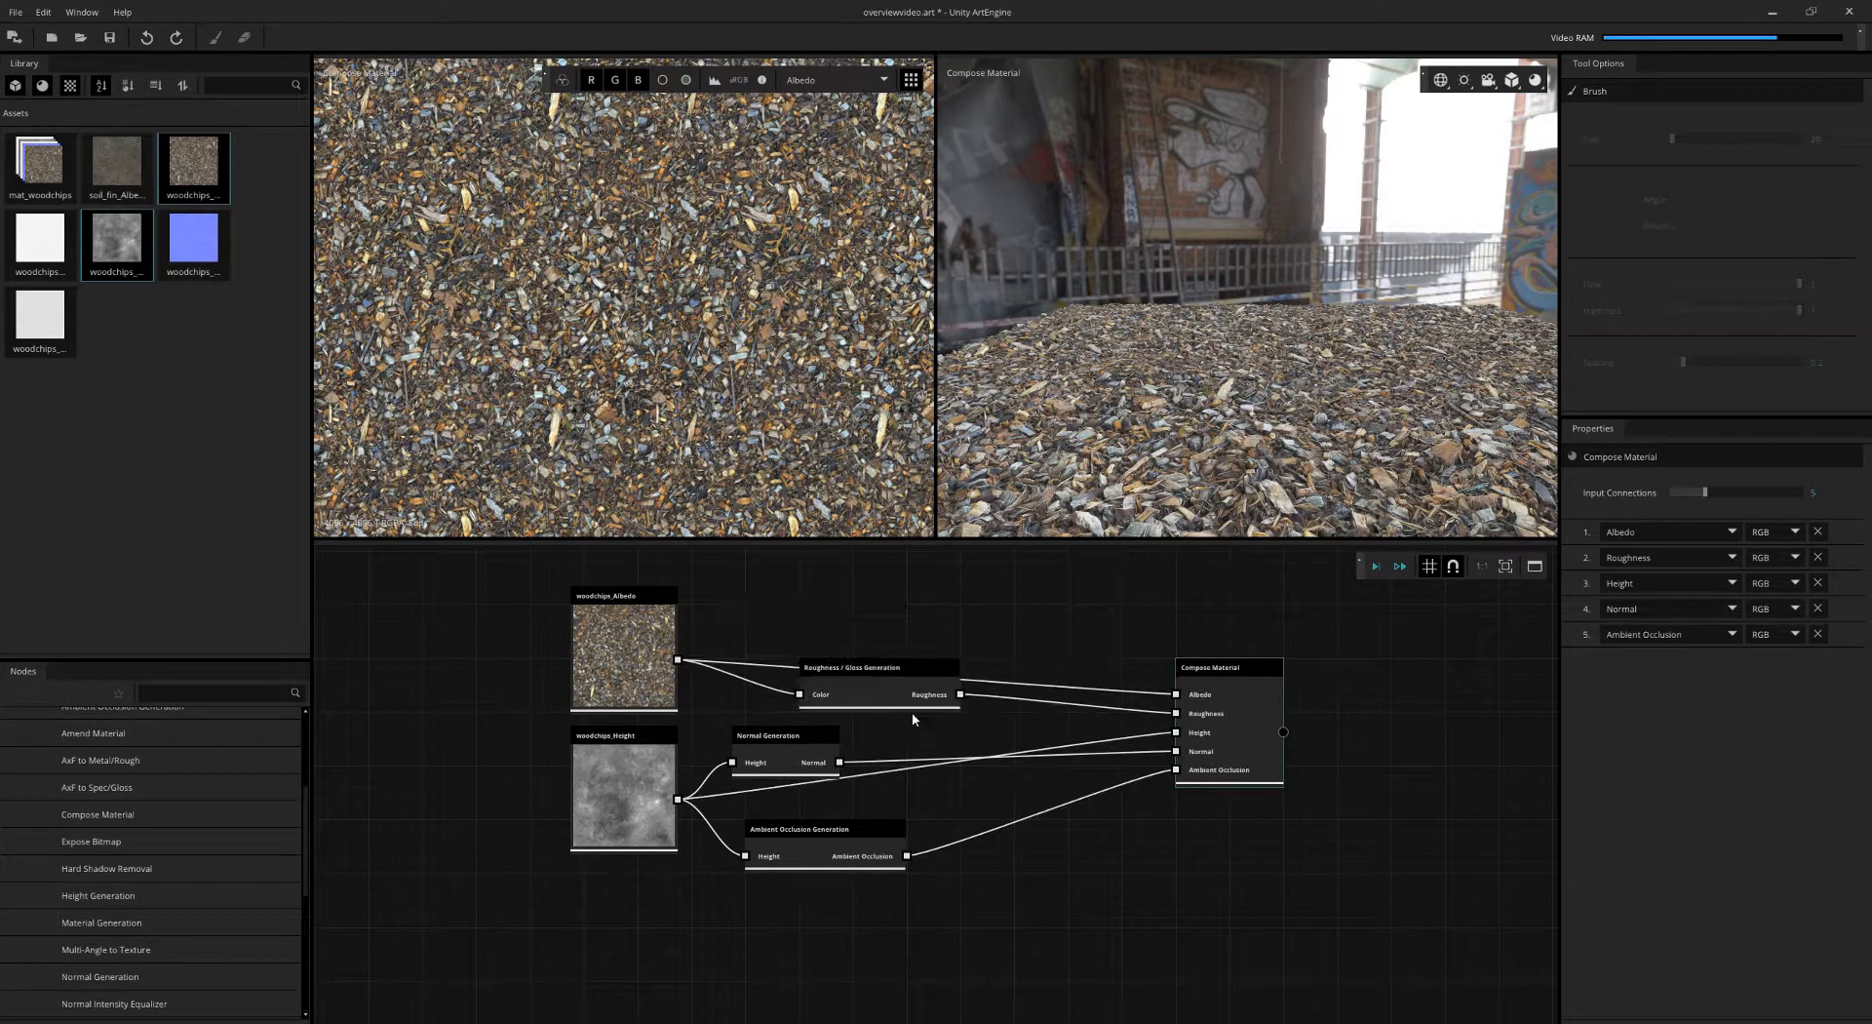
pyautogui.moveTo(914, 715); pyautogui.dragTo(941, 683, button='middle')
pyautogui.moveTo(811, 718); pyautogui.dragTo(824, 812)
pyautogui.moveTo(774, 671); pyautogui.dragTo(816, 756, button='middle')
pyautogui.moveTo(697, 683); pyautogui.dragTo(711, 647)
pyautogui.moveTo(980, 744); pyautogui.dragTo(927, 744)
pyautogui.moveTo(1289, 772); pyautogui.dragTo(1343, 772)
pyautogui.moveTo(1343, 772); pyautogui.dragTo(1173, 717, button='middle')
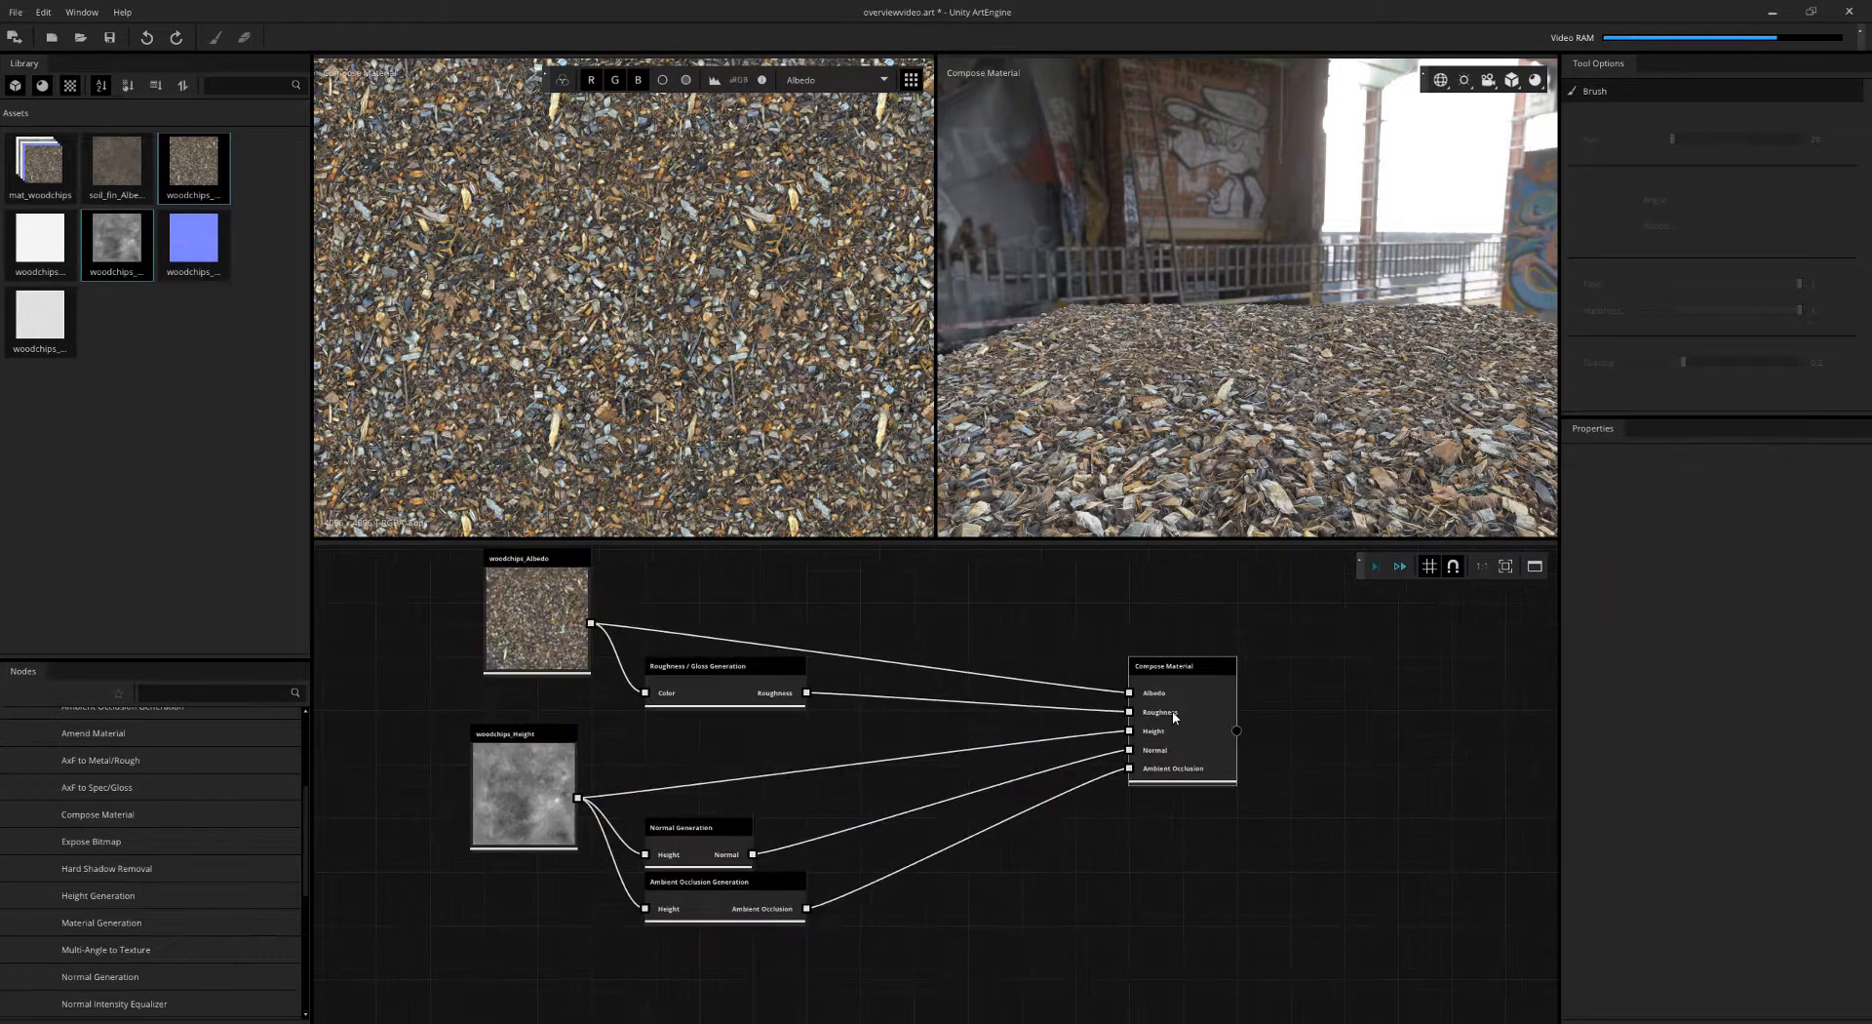
# - Add an Output node connected to the Compose Material node's output
pyautogui.moveTo(1352, 722); pyautogui.dragTo(1250, 722, button='middle')
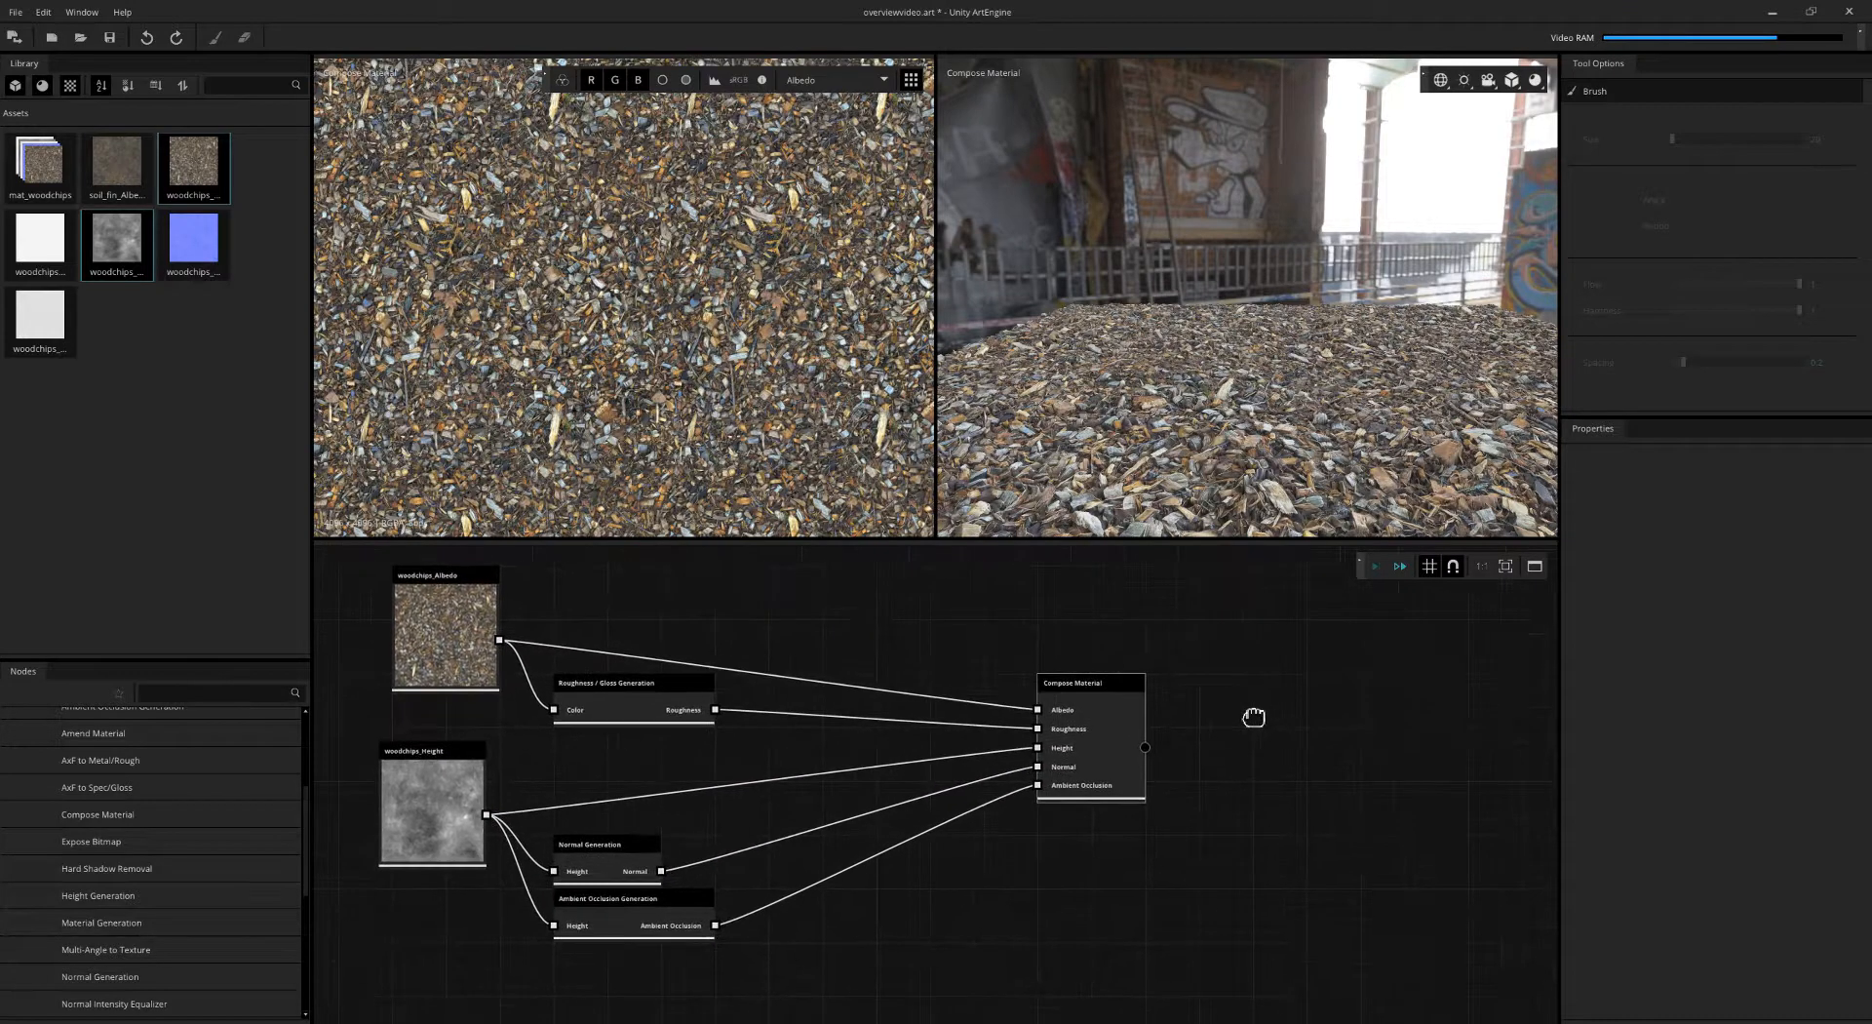
pyautogui.rightClick(1115, 720)
pyautogui.write('output')
pyautogui.press('Return')
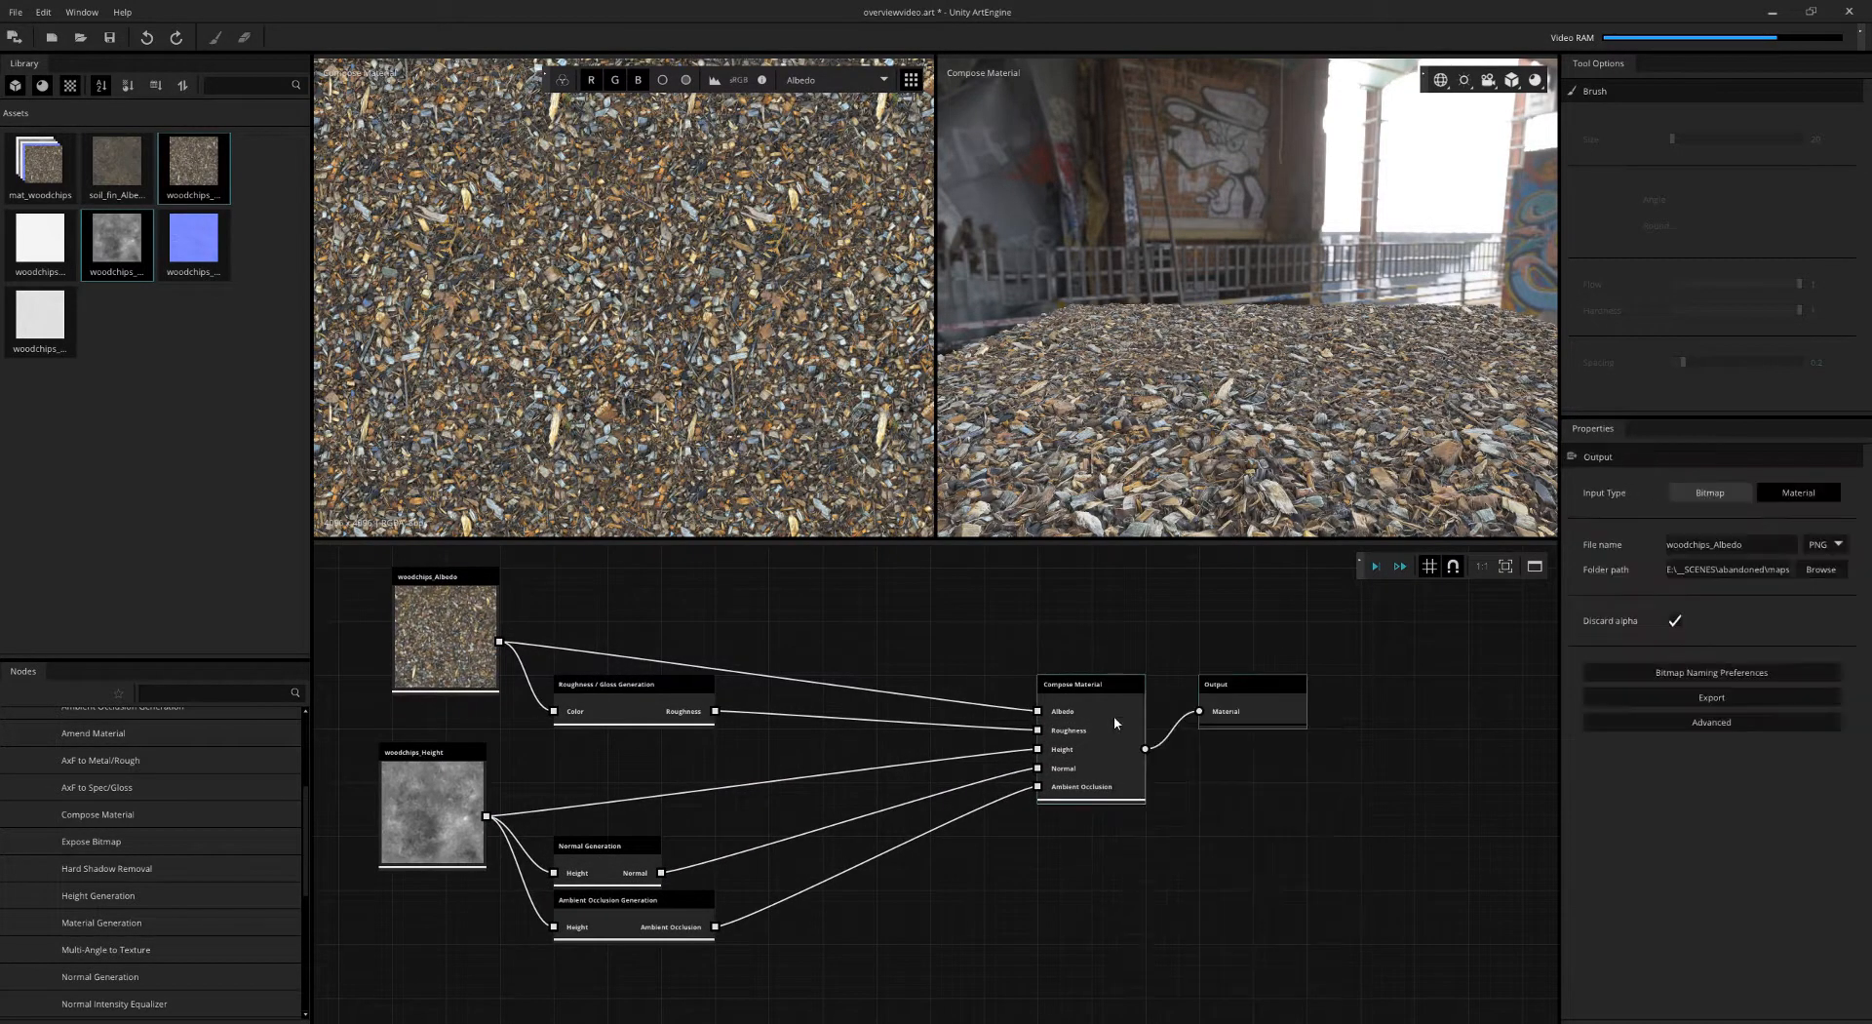
# - Set the Output node's folder path to E:\Temp and its file name to woodchip_material
pyautogui.click(1820, 568)
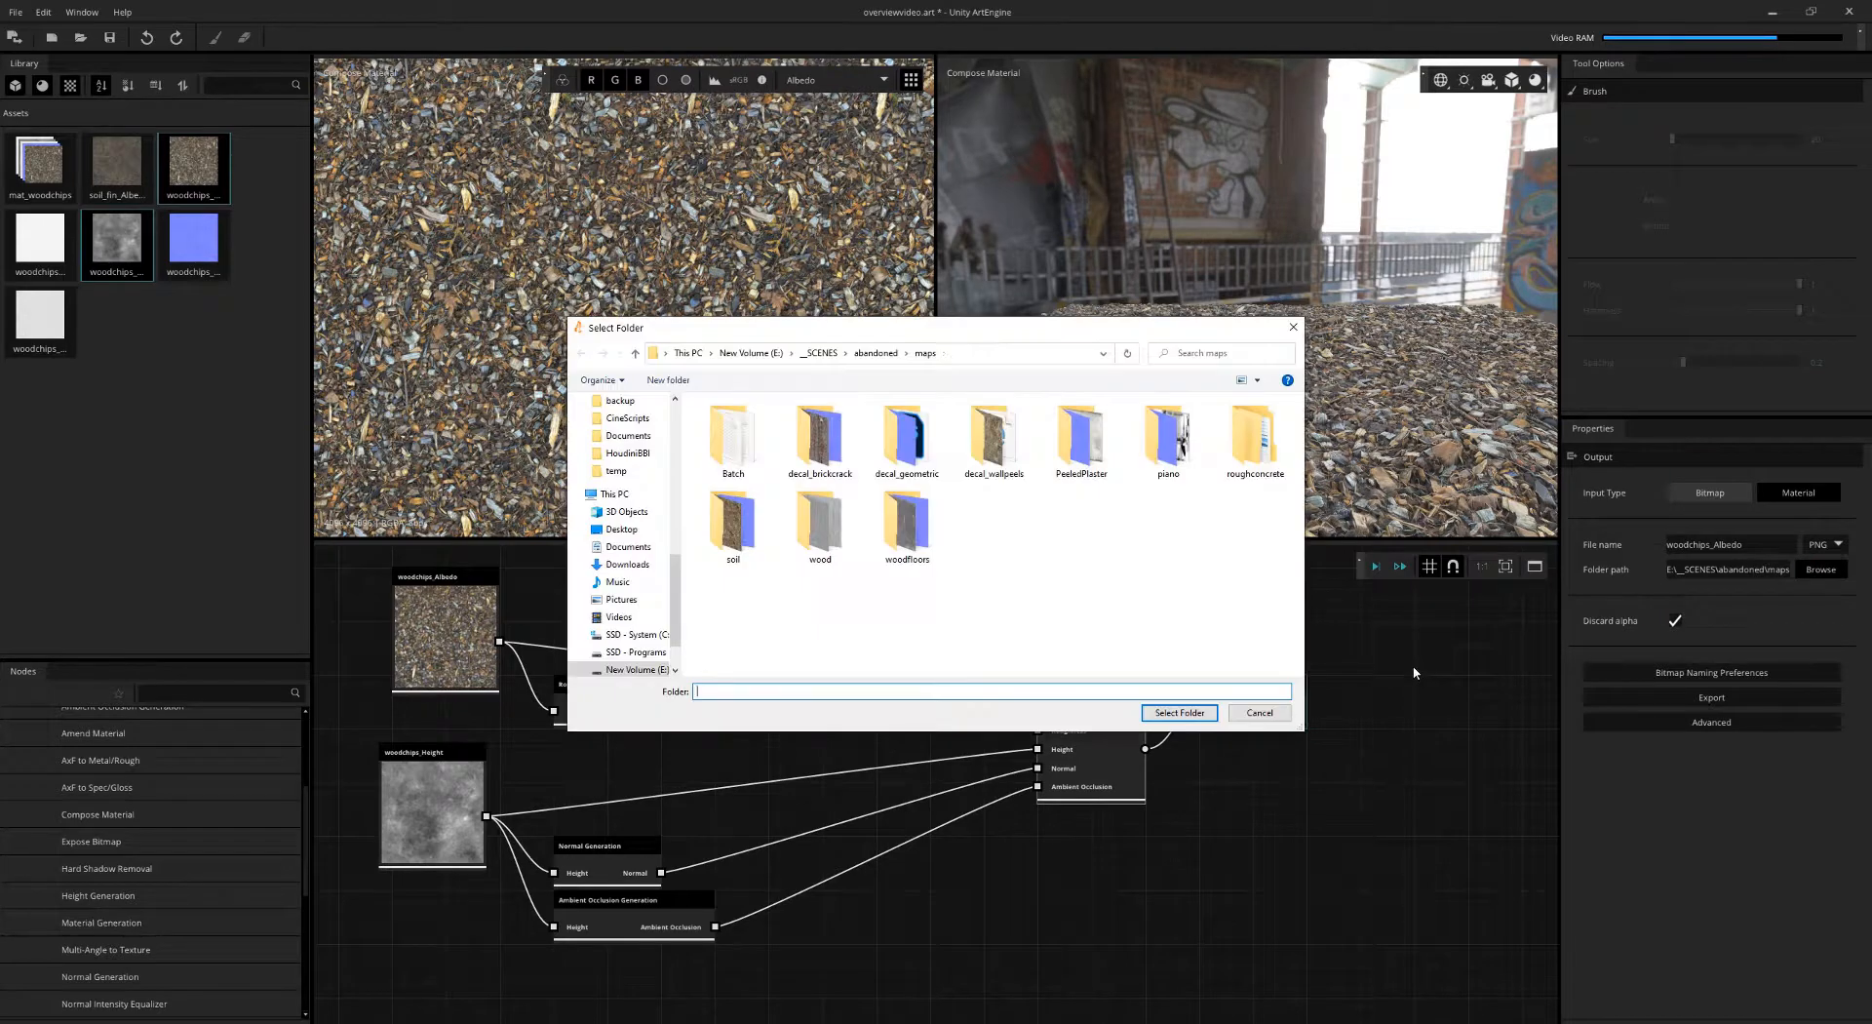
pyautogui.write('e:\temp')
pyautogui.press('Return')
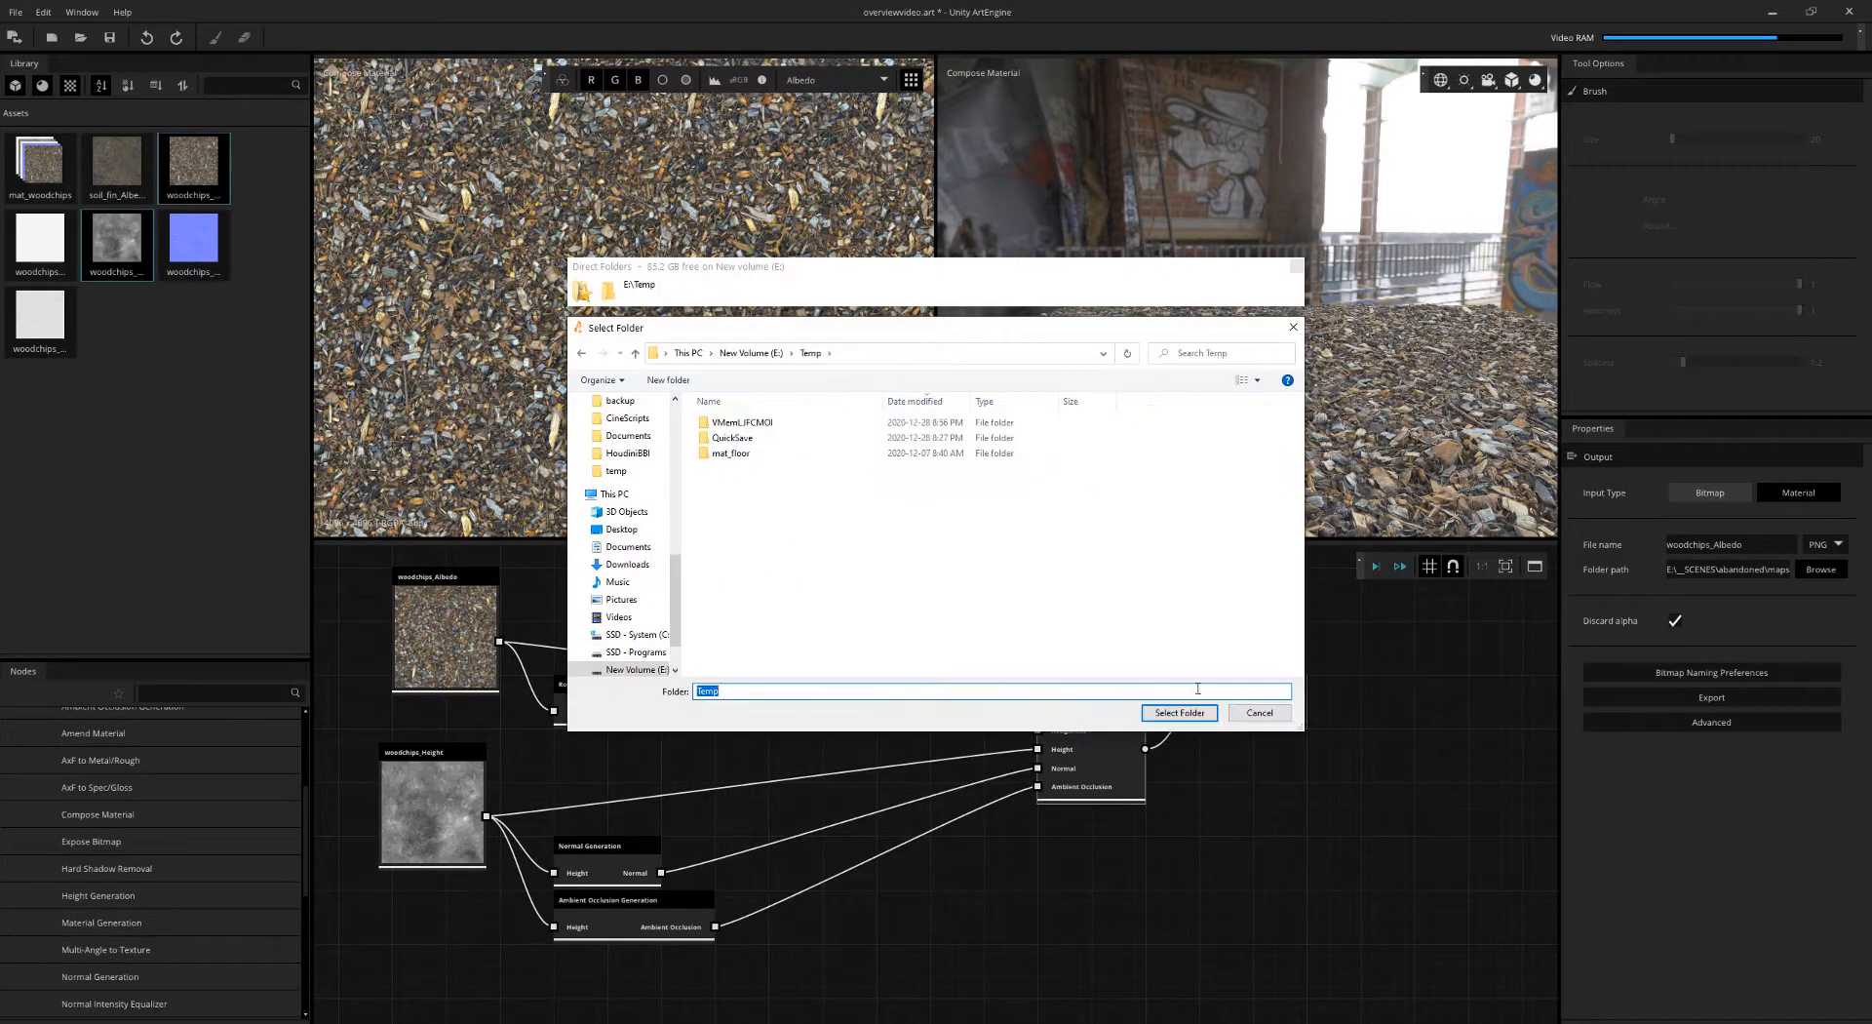
pyautogui.click(1192, 714)
pyautogui.click(1757, 548)
pyautogui.write('wo')
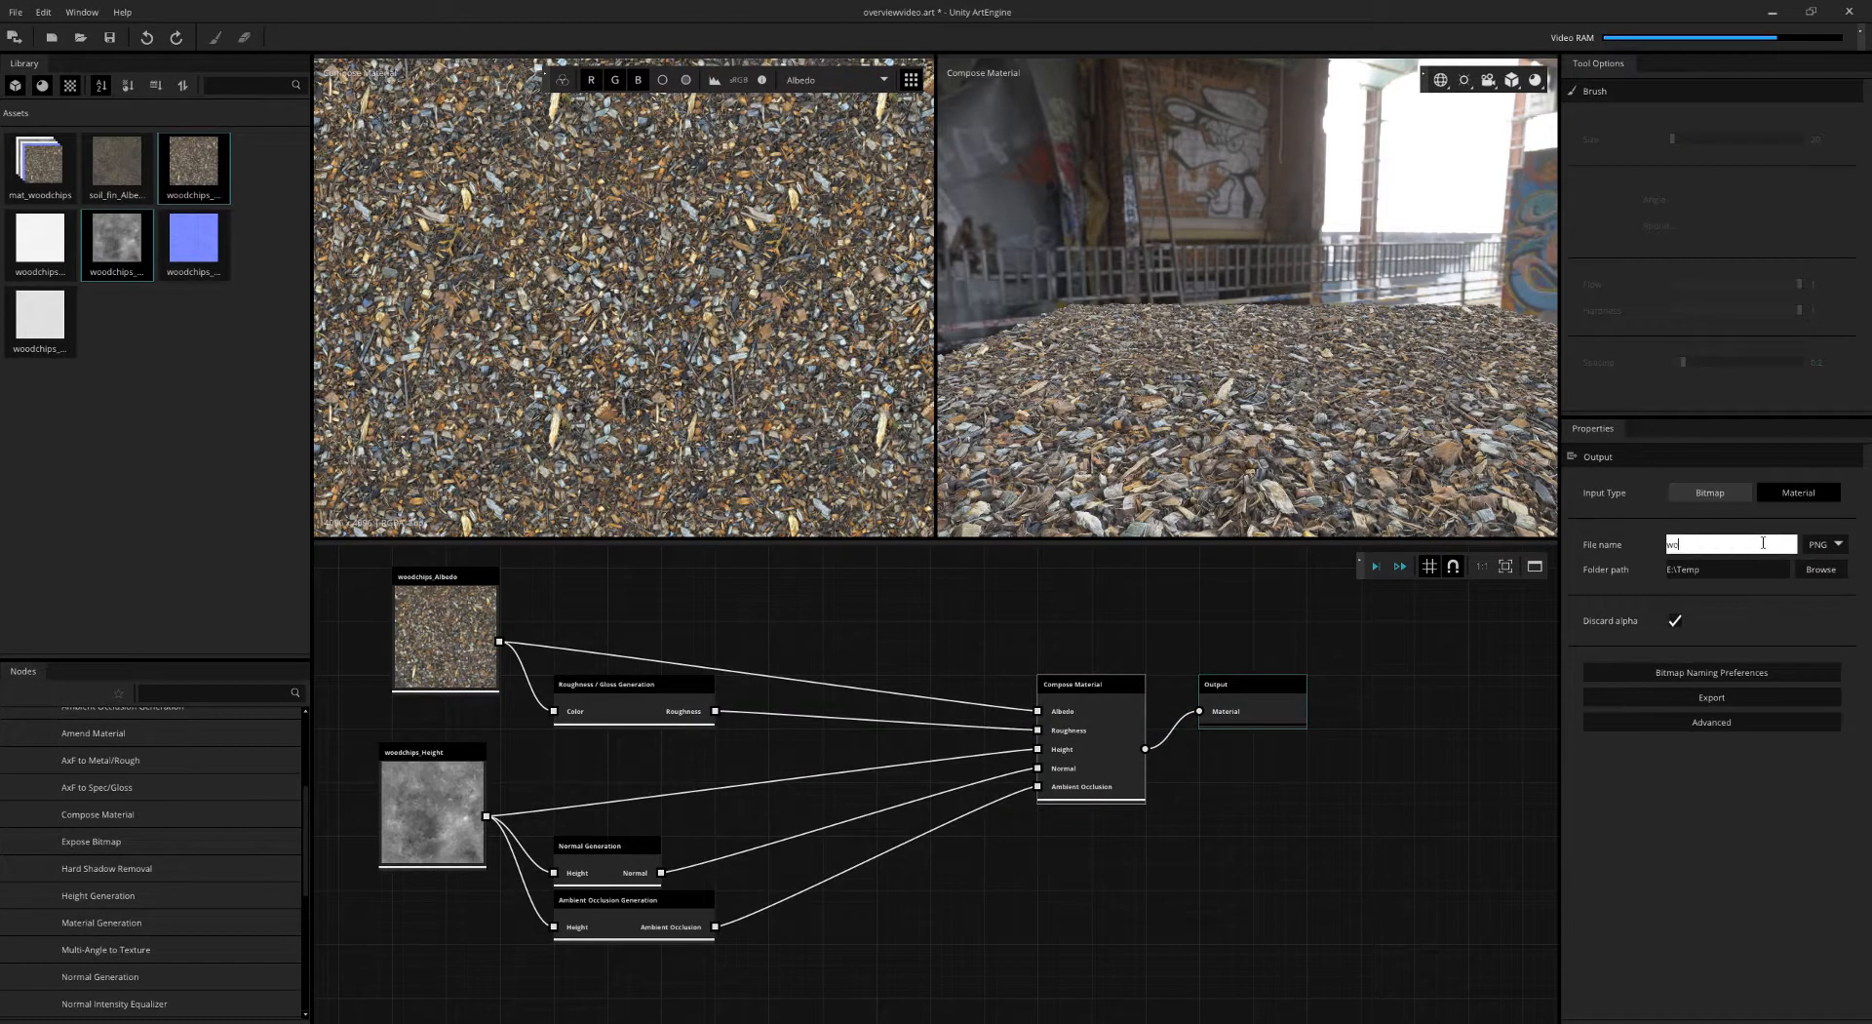
pyautogui.write('odchip_material')
pyautogui.press('Return')
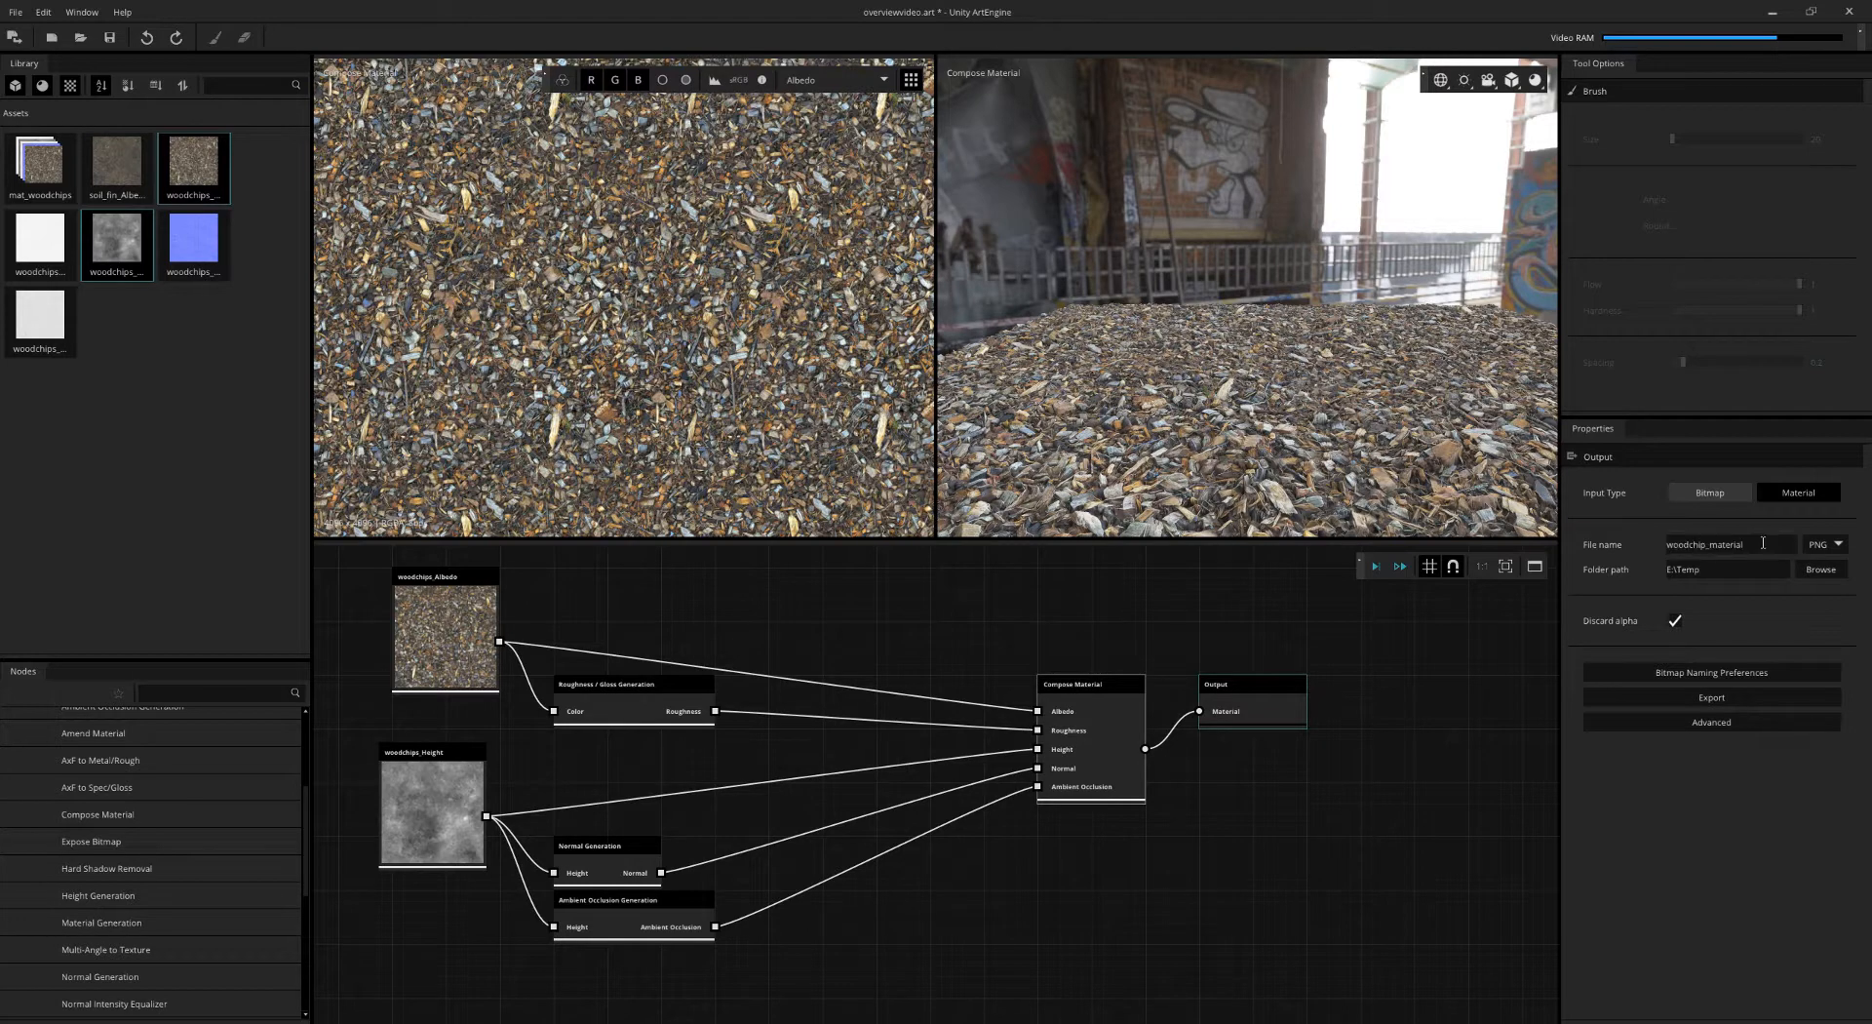
pyautogui.click(1031, 621)
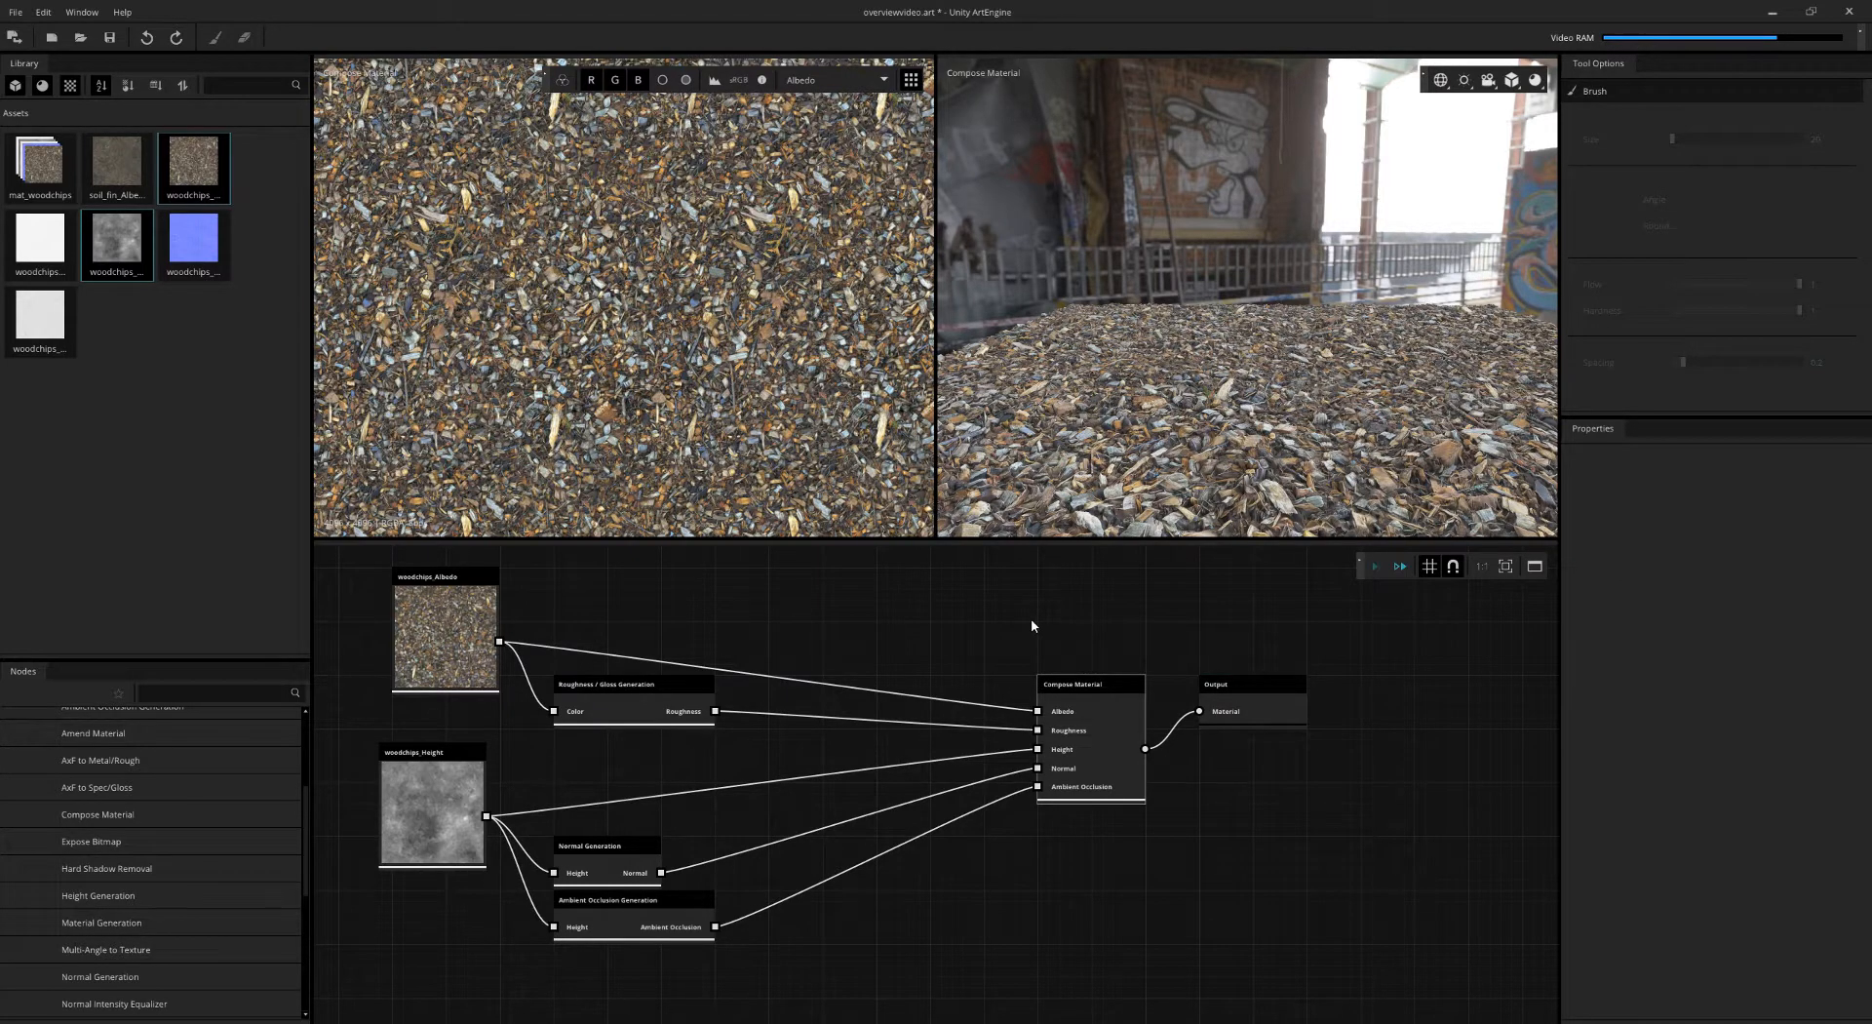
# - Insert a Hue / Saturation node between the woodchips_Albedo node and the Compose Material albedo input
pyautogui.moveTo(842, 620); pyautogui.dragTo(911, 610, button='middle')
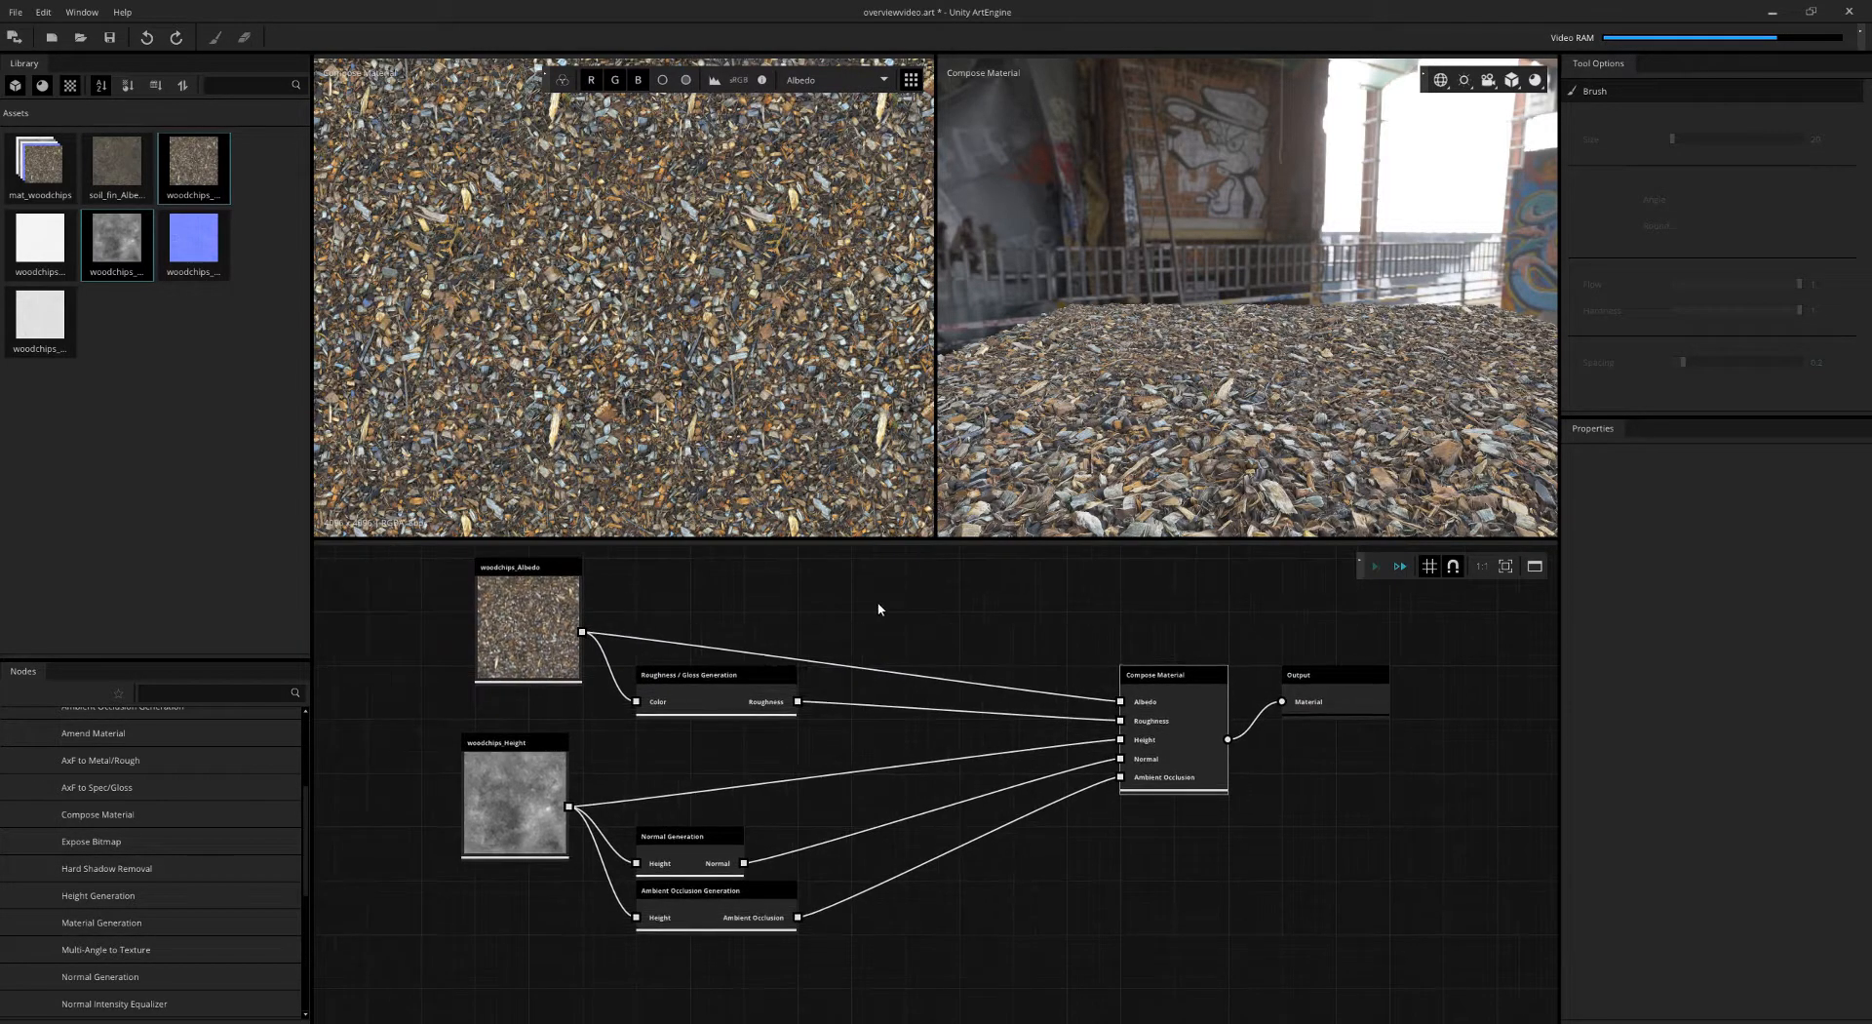
pyautogui.rightClick(831, 602)
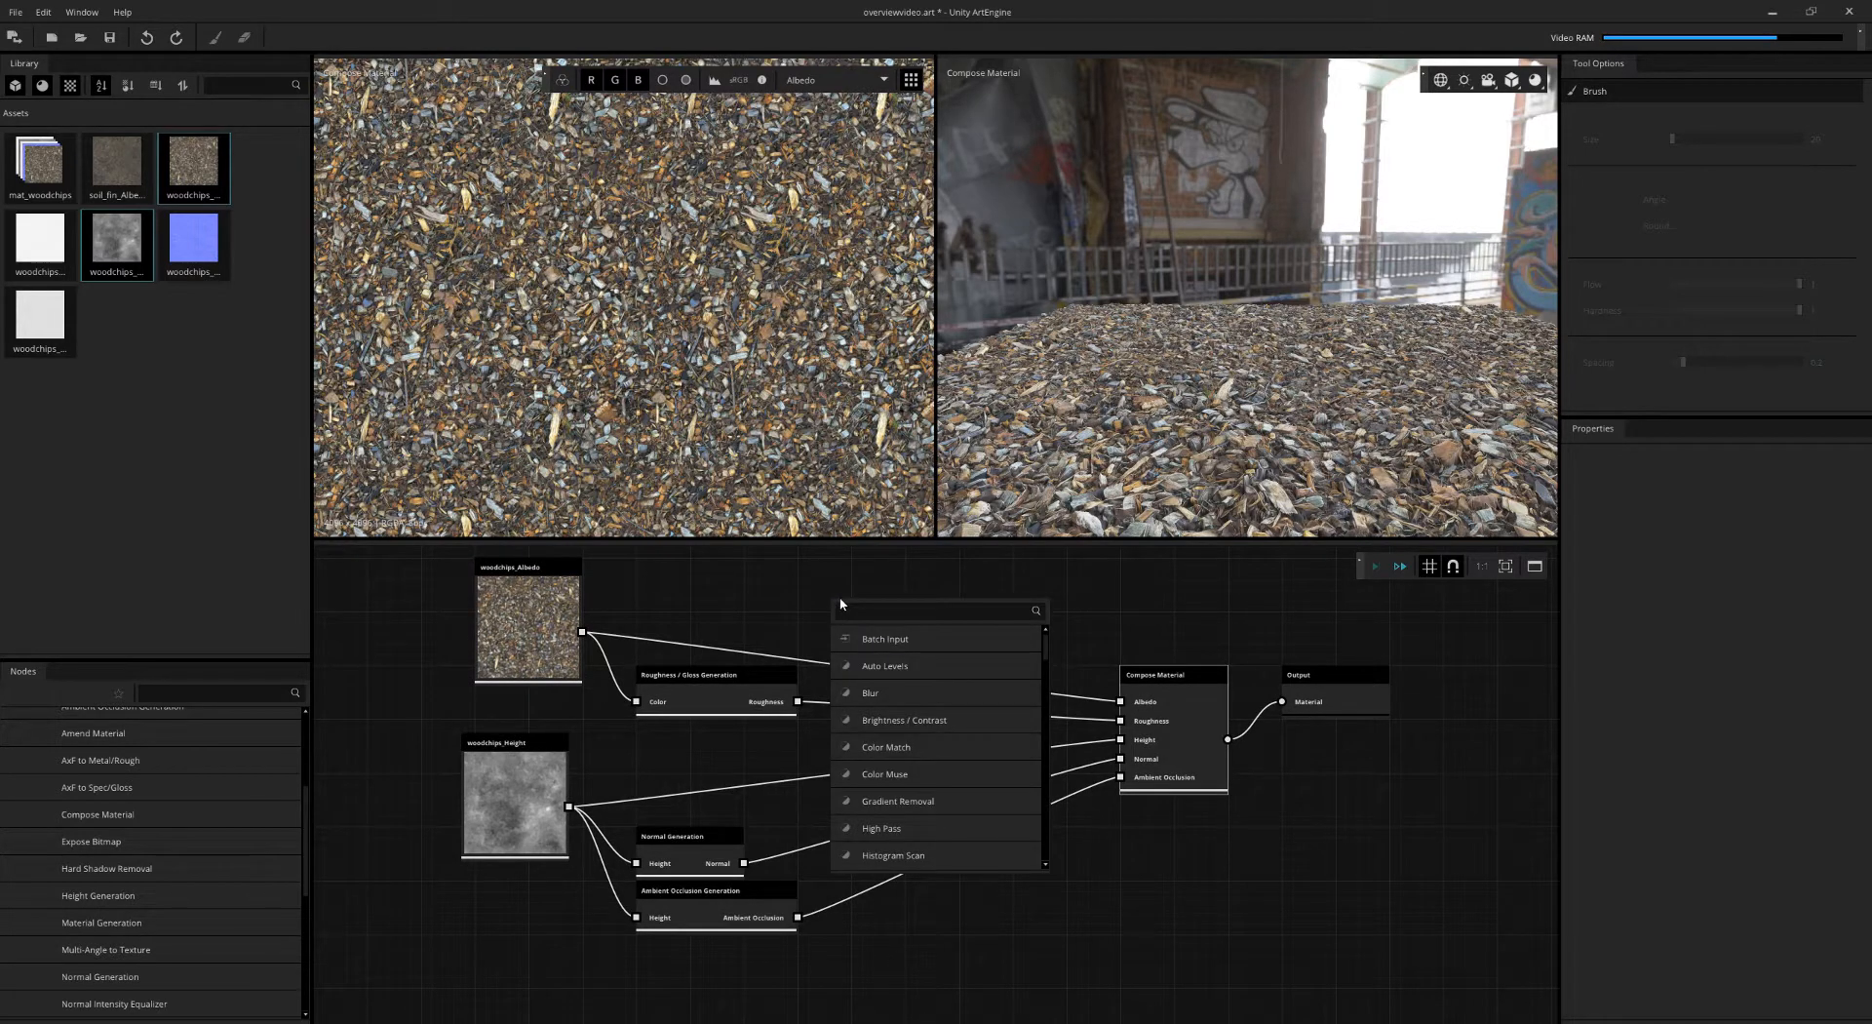
pyautogui.write('hue')
pyautogui.press('Return')
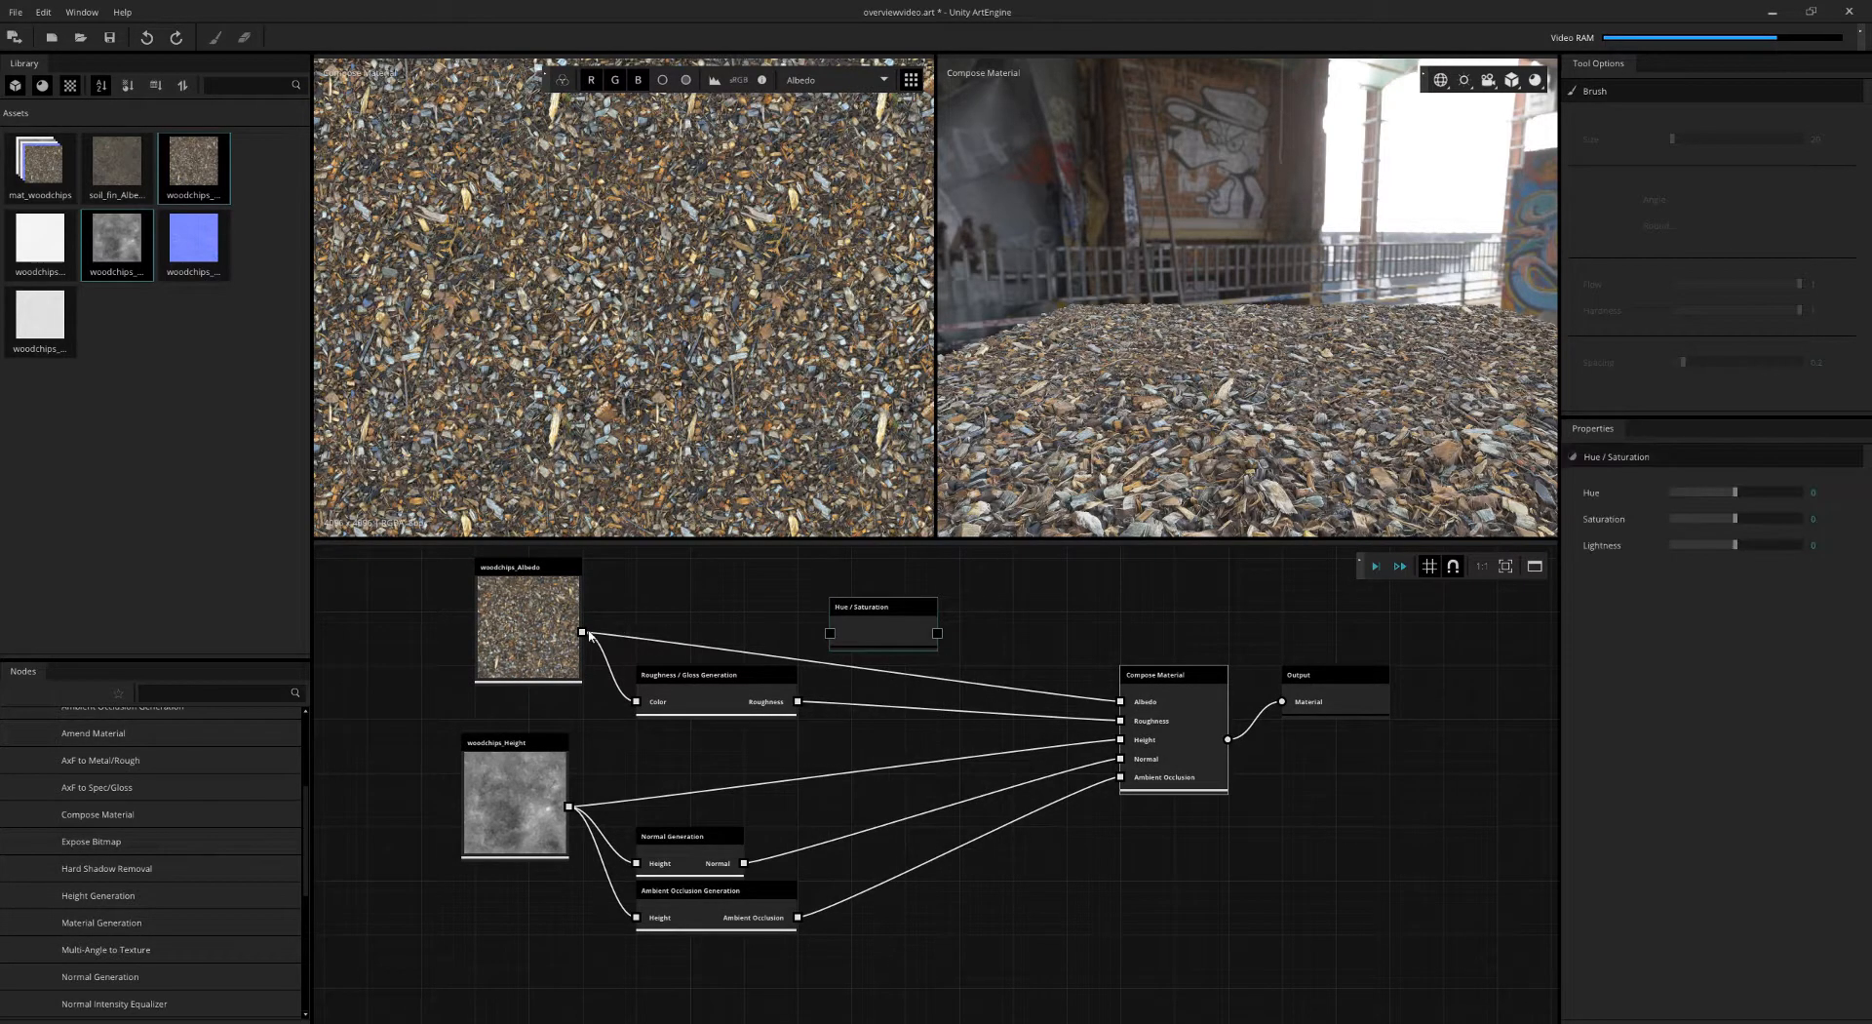
pyautogui.moveTo(585, 633); pyautogui.dragTo(1130, 709)
pyautogui.click(946, 811)
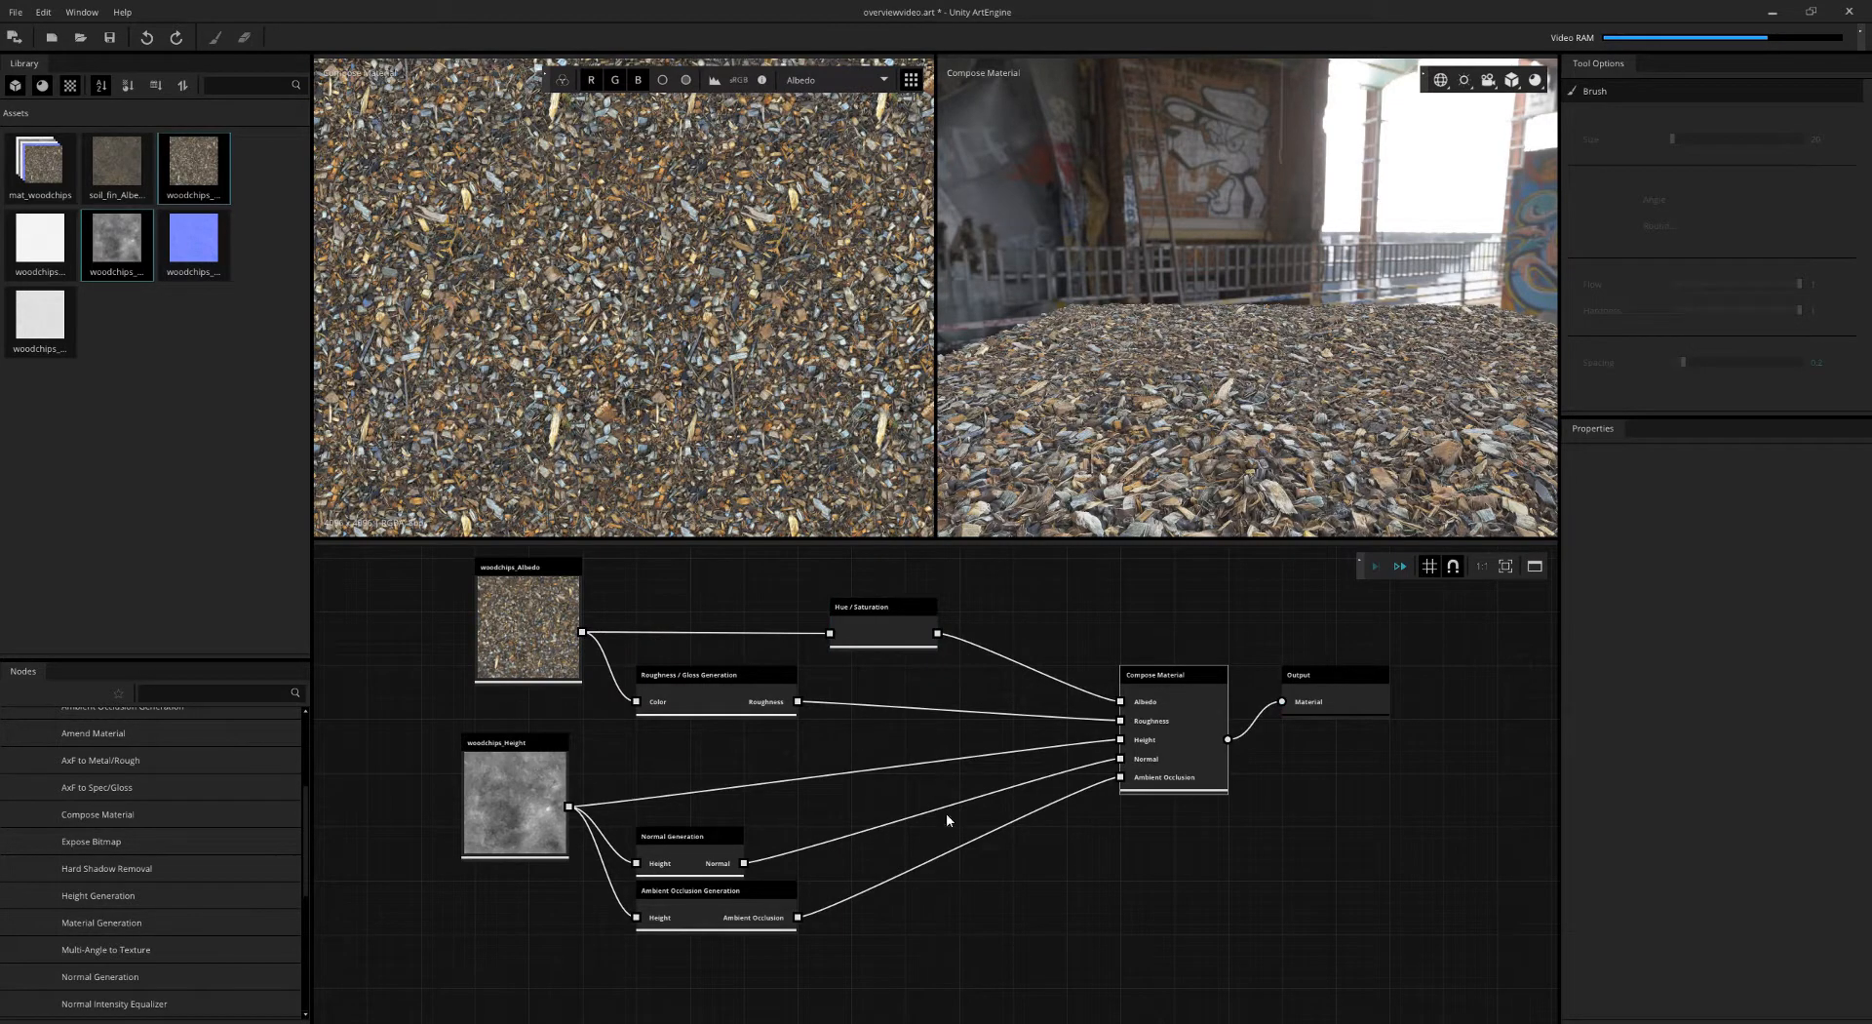
# - Insert a Levels node into the connection between Roughness / Gloss Generation and Compose Material
pyautogui.rightClick(872, 722)
pyautogui.write('levels')
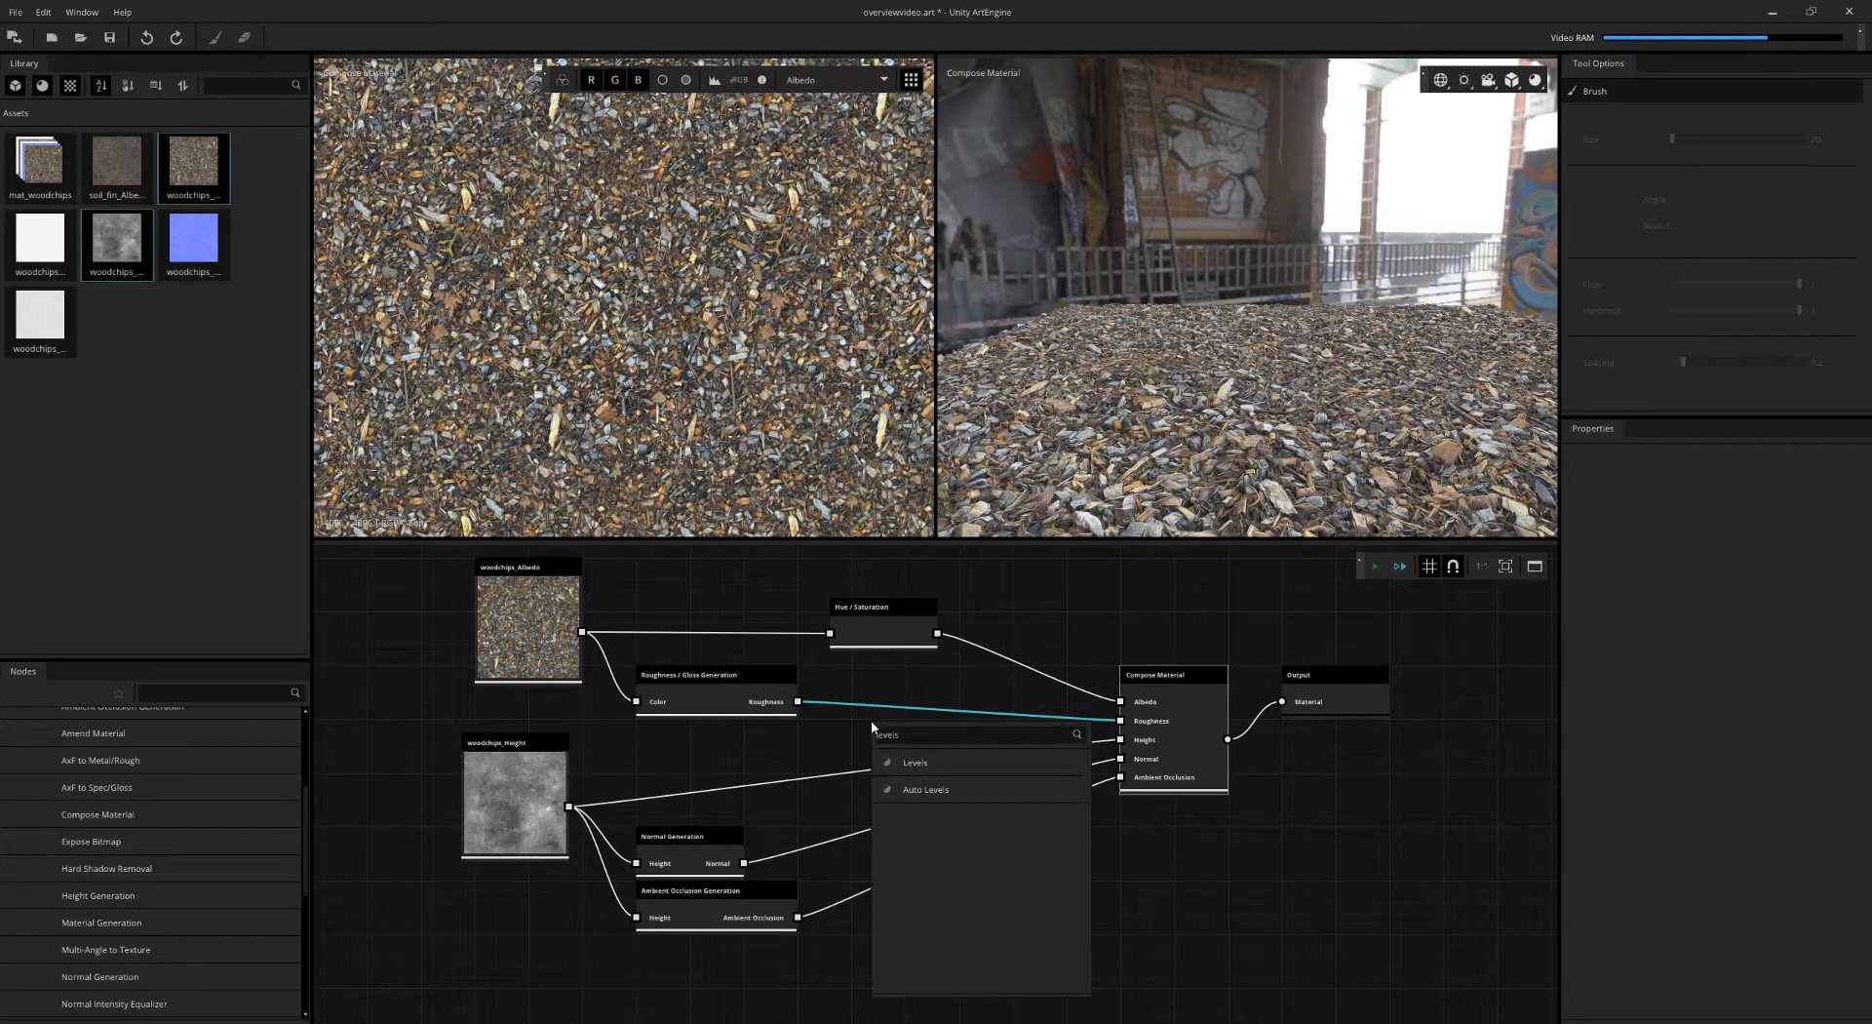
pyautogui.press('Return')
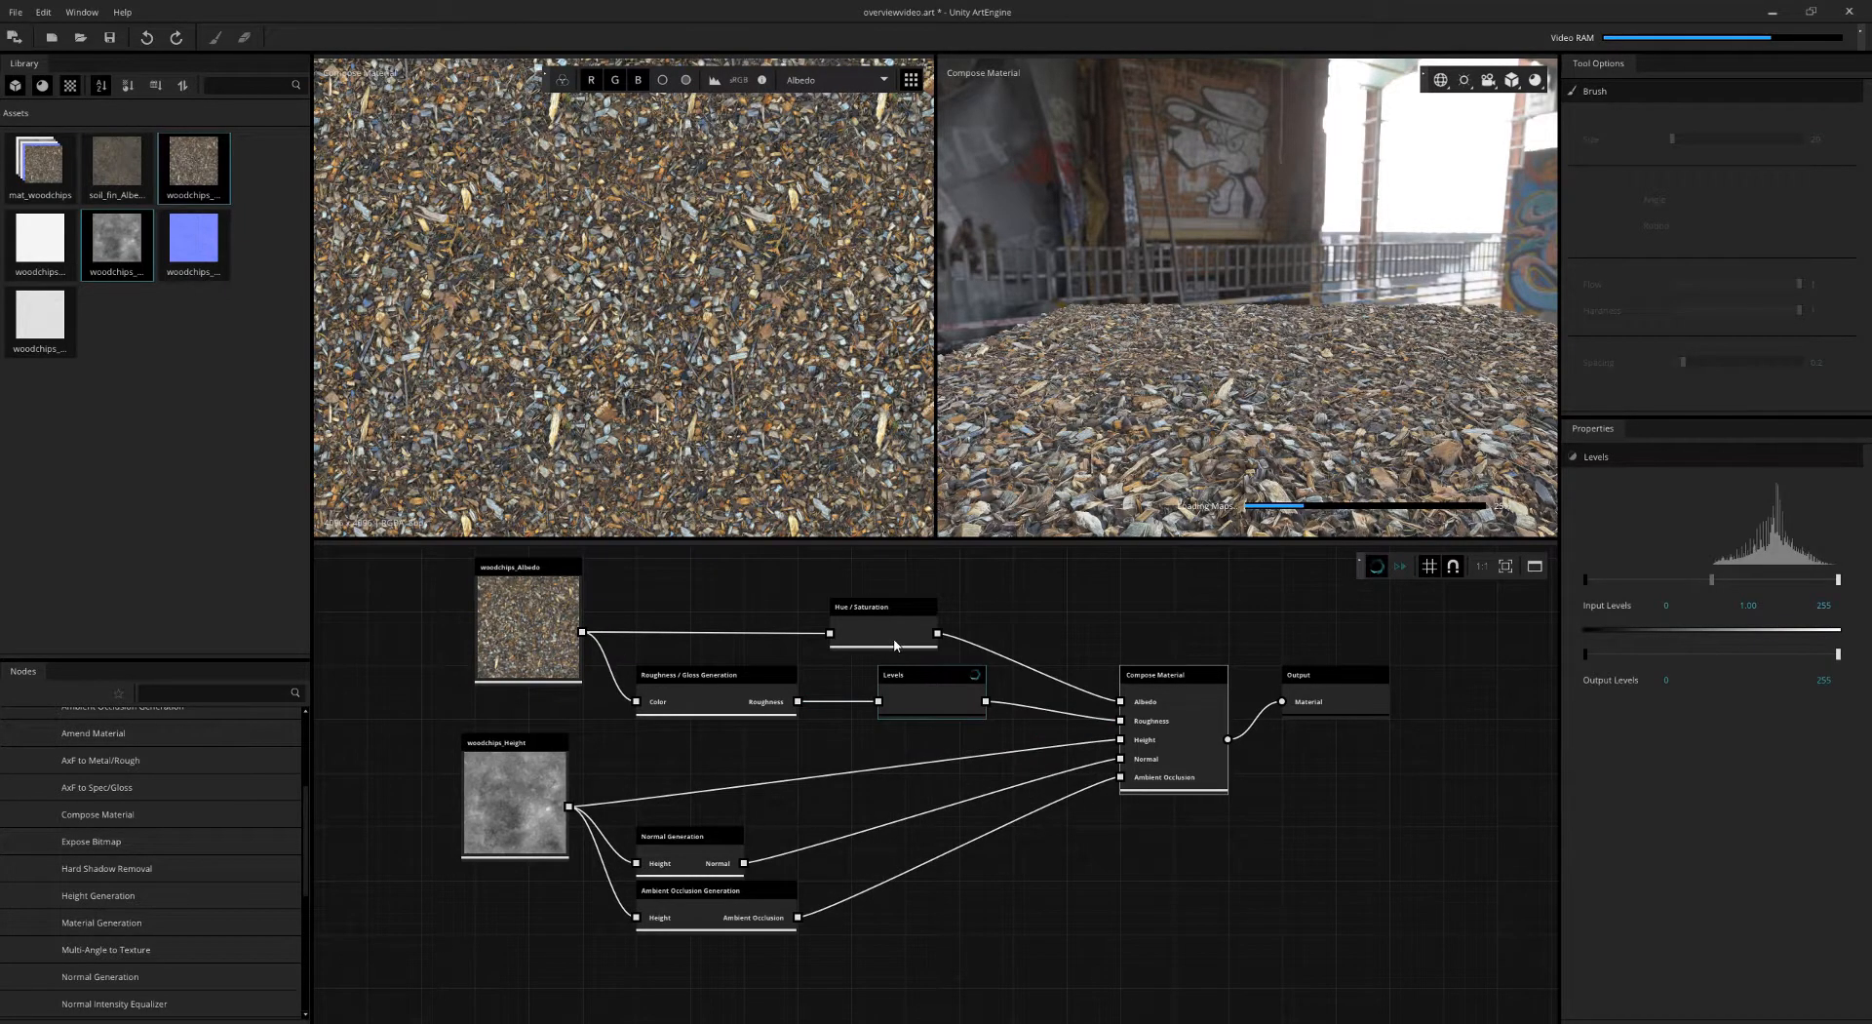
# - Align the Hue / Saturation node directly above Levels and the woodchips_Height node directly below woodchips_Albedo
pyautogui.moveTo(896, 644); pyautogui.dragTo(917, 689)
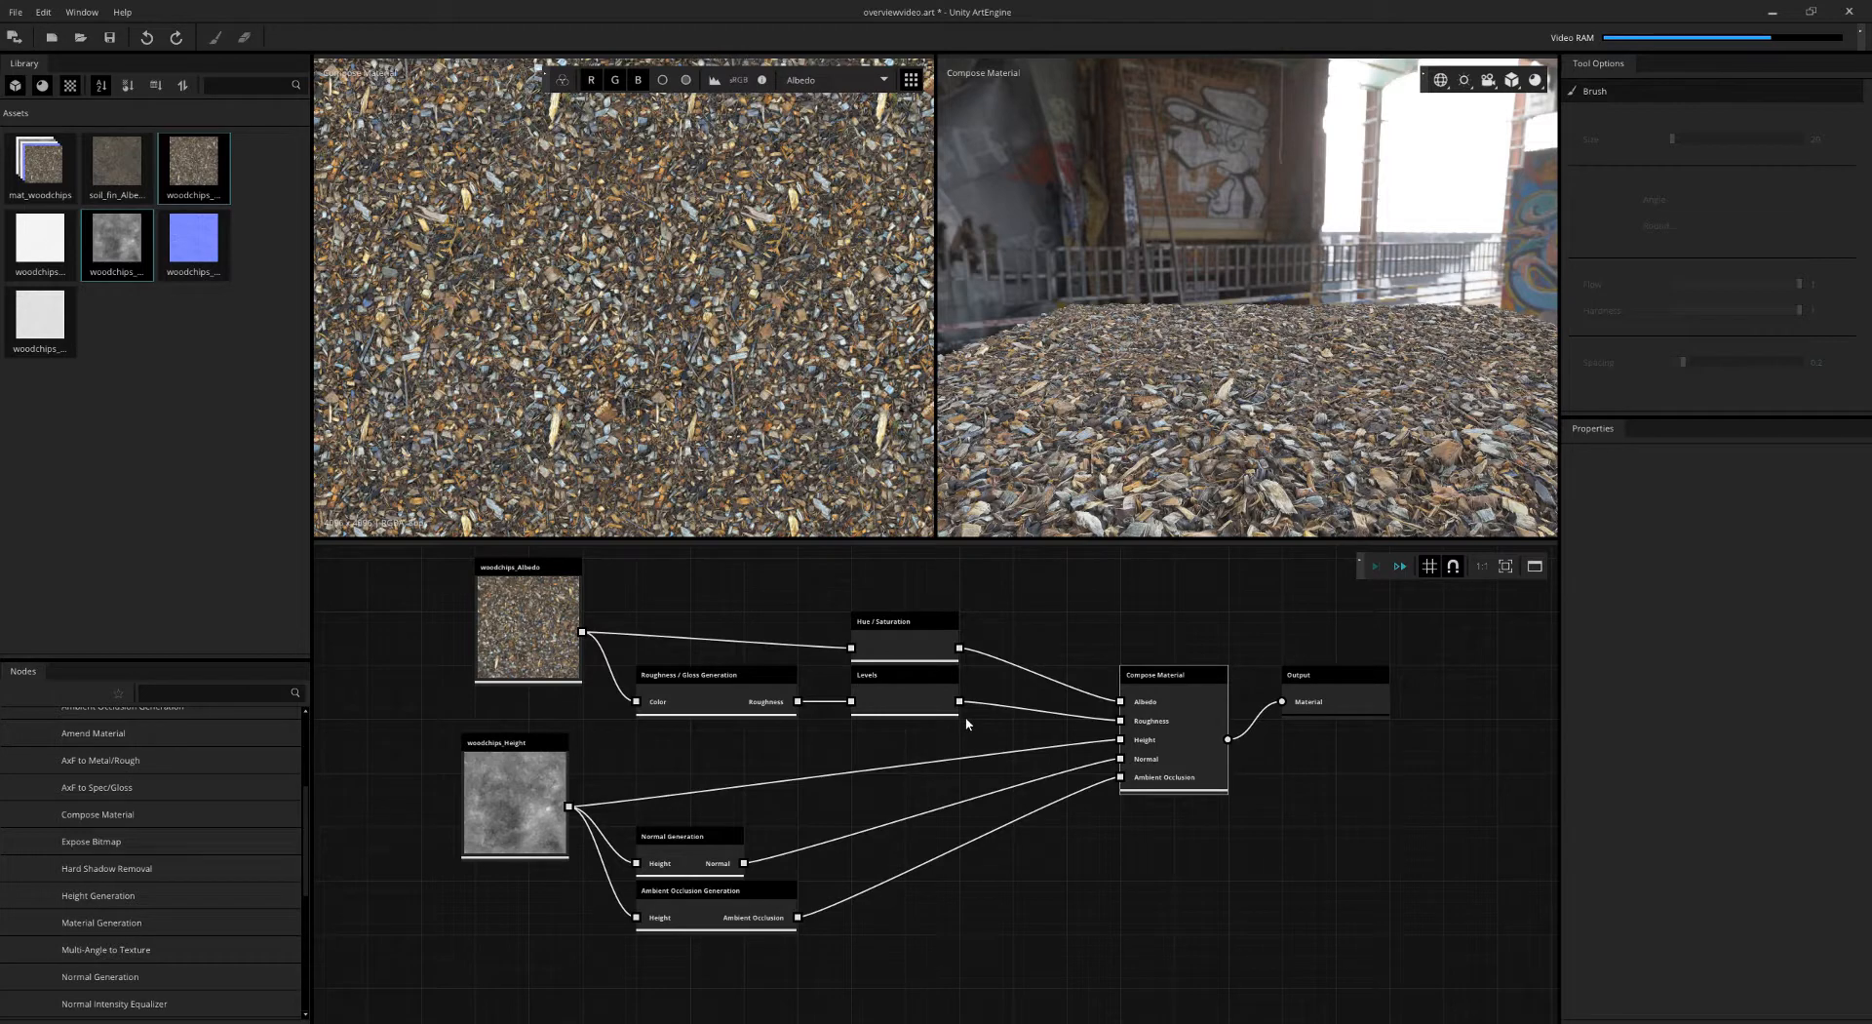
pyautogui.moveTo(949, 777); pyautogui.dragTo(1014, 812, button='middle')
pyautogui.moveTo(542, 777); pyautogui.dragTo(555, 763)
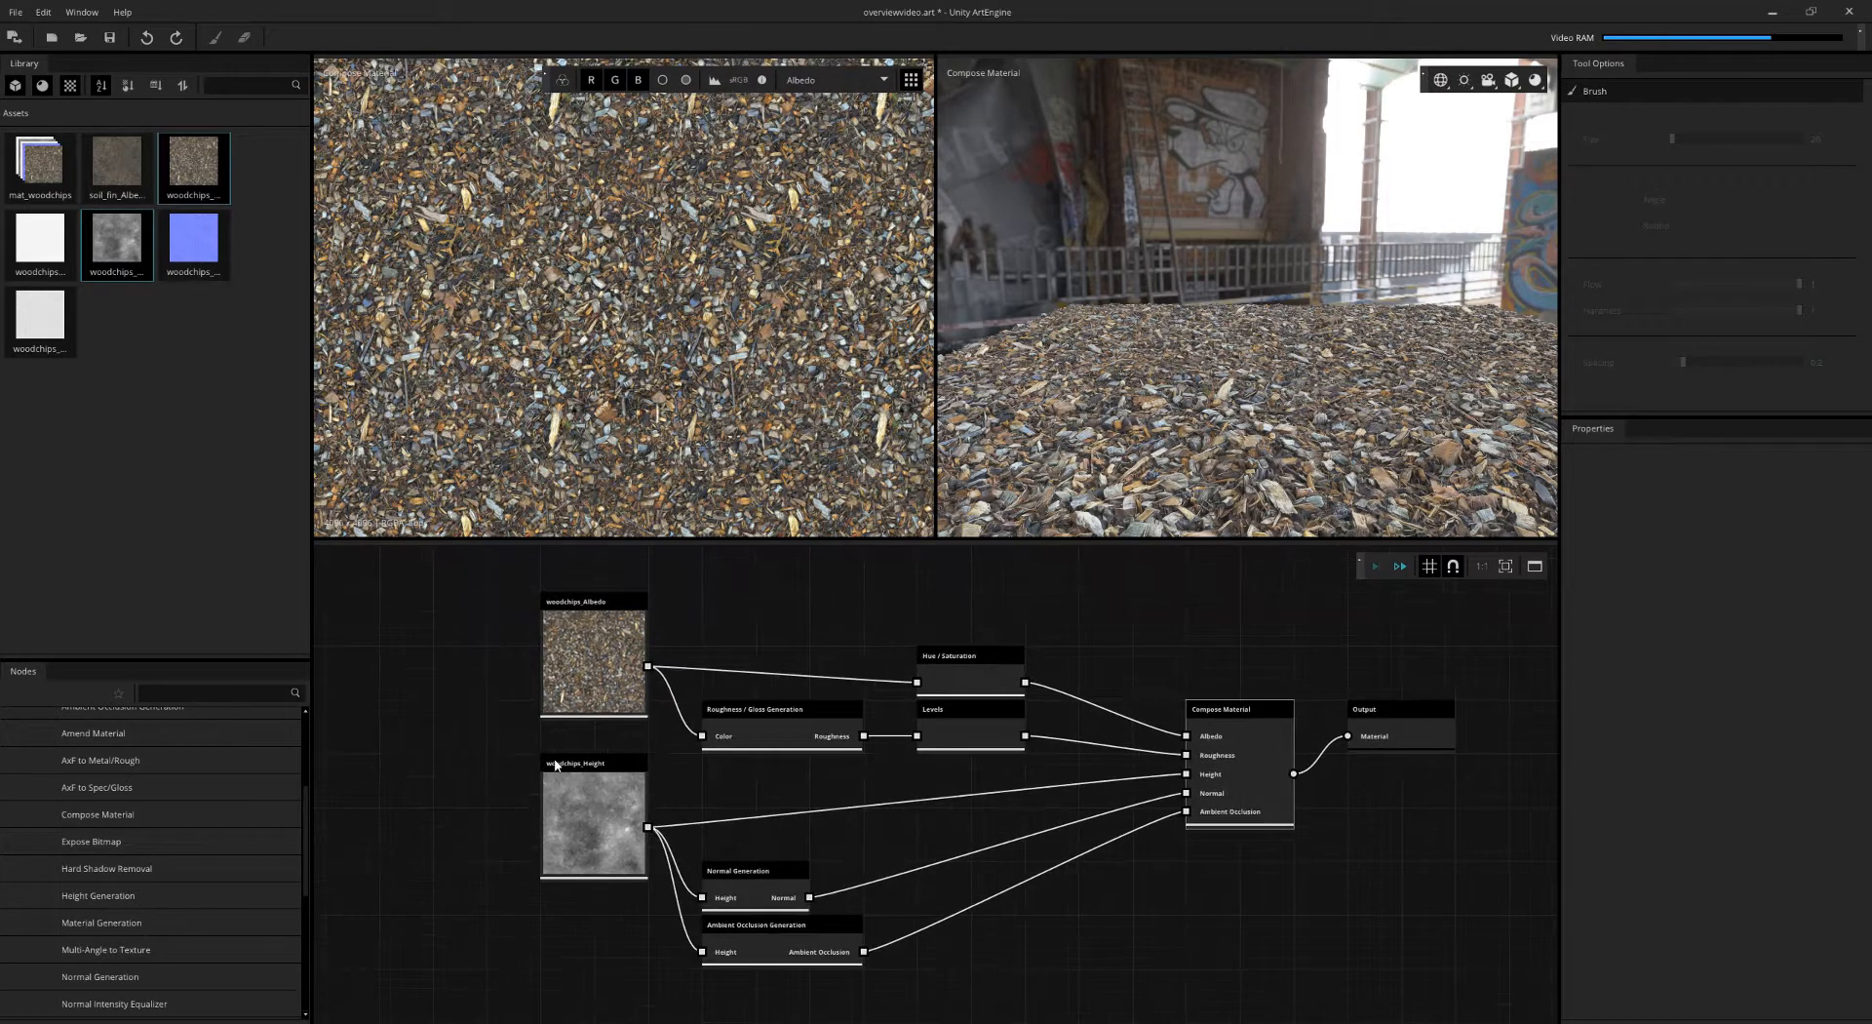
# - Group the woodchips_Albedo and woodchips_Height nodes in a yellow frame titled Input
pyautogui.moveTo(520, 582); pyautogui.dragTo(629, 885)
pyautogui.click(1535, 565)
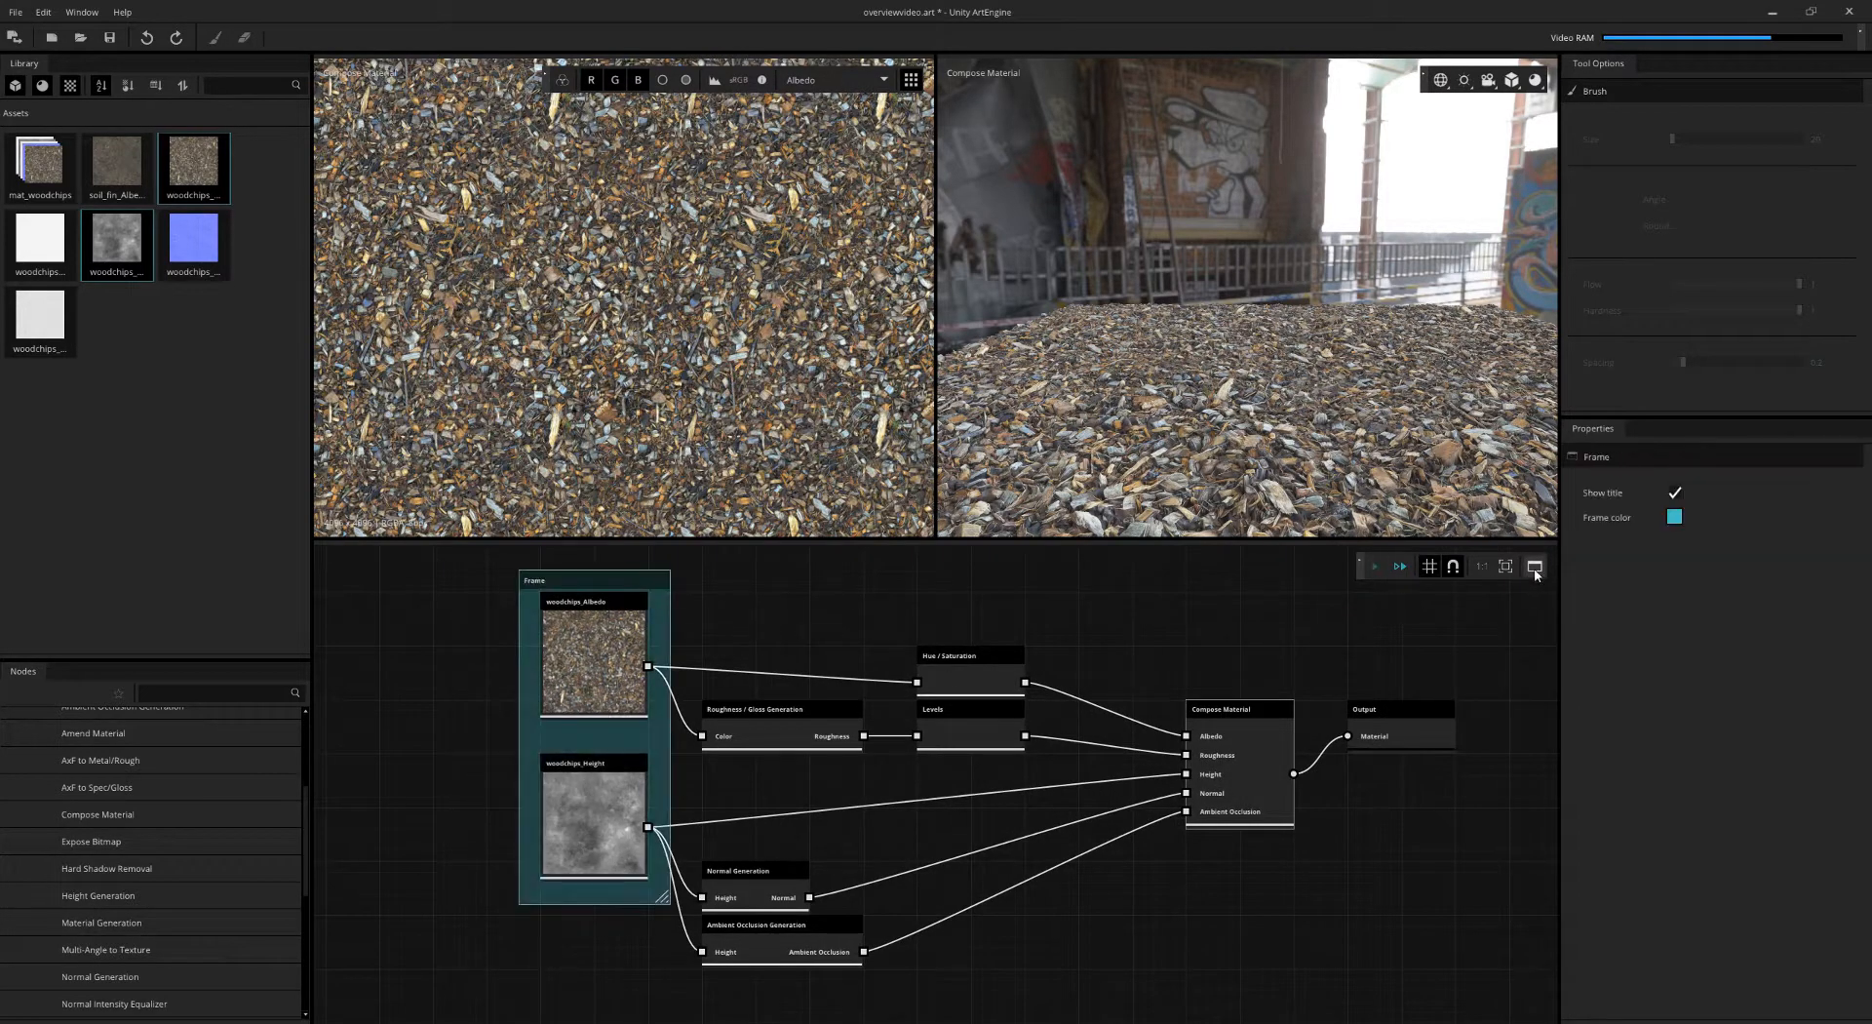
pyautogui.click(1675, 516)
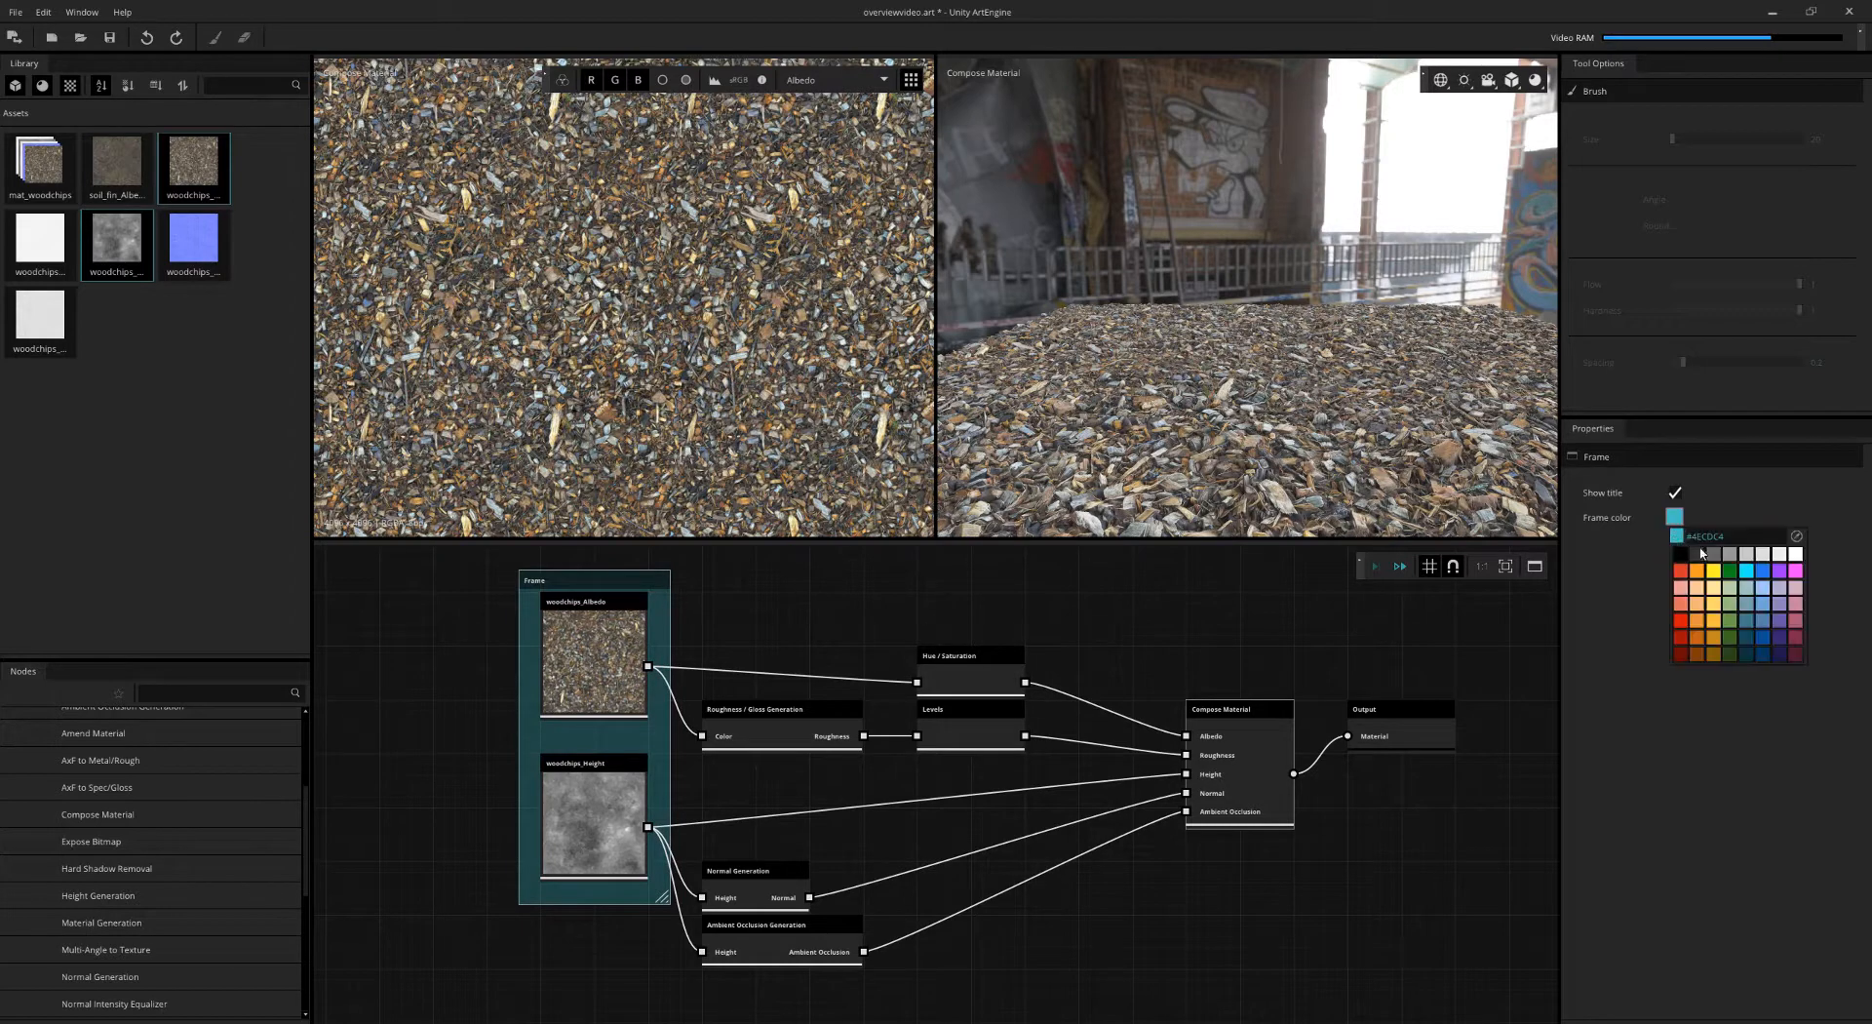
pyautogui.click(1720, 580)
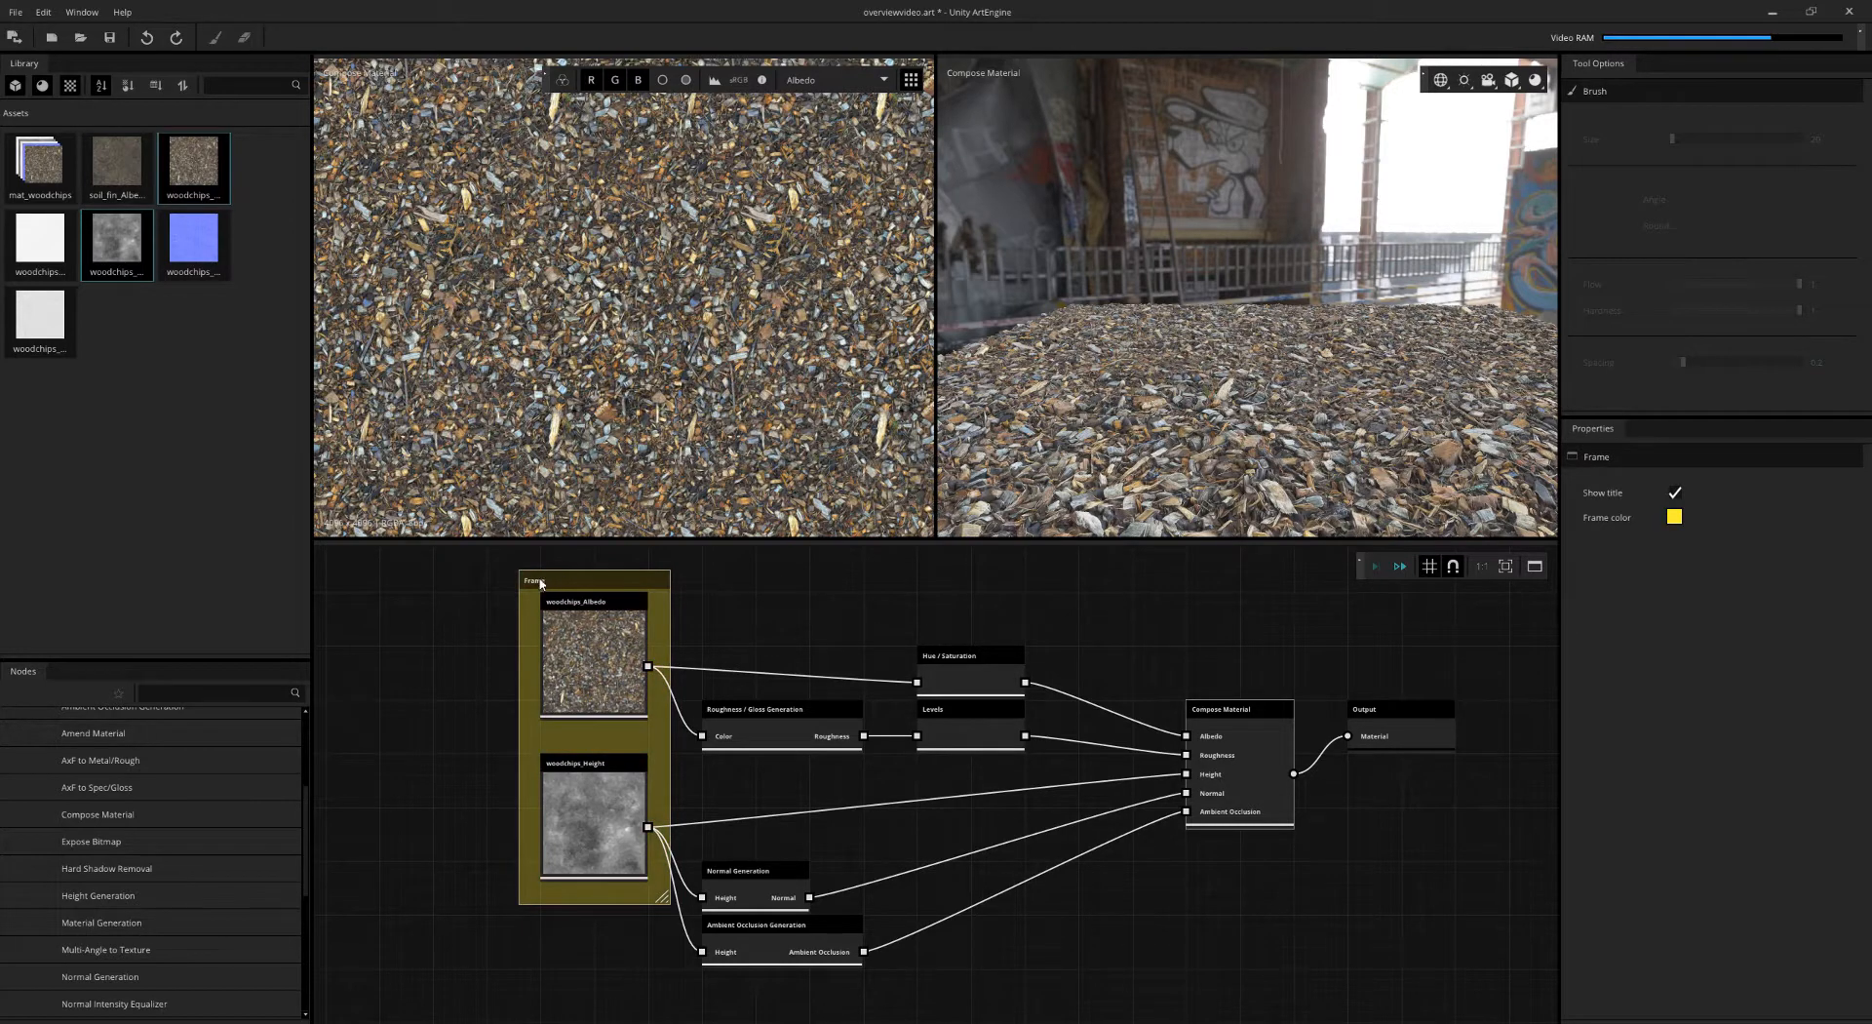
pyautogui.doubleClick(590, 579)
pyautogui.write('Input')
pyautogui.press('Return')
pyautogui.click(748, 625)
# - Group the roughness, normal and ambient occlusion generation nodes in a purple frame titled Generation
pyautogui.moveTo(699, 636); pyautogui.dragTo(862, 961)
pyautogui.click(1535, 566)
pyautogui.click(1675, 517)
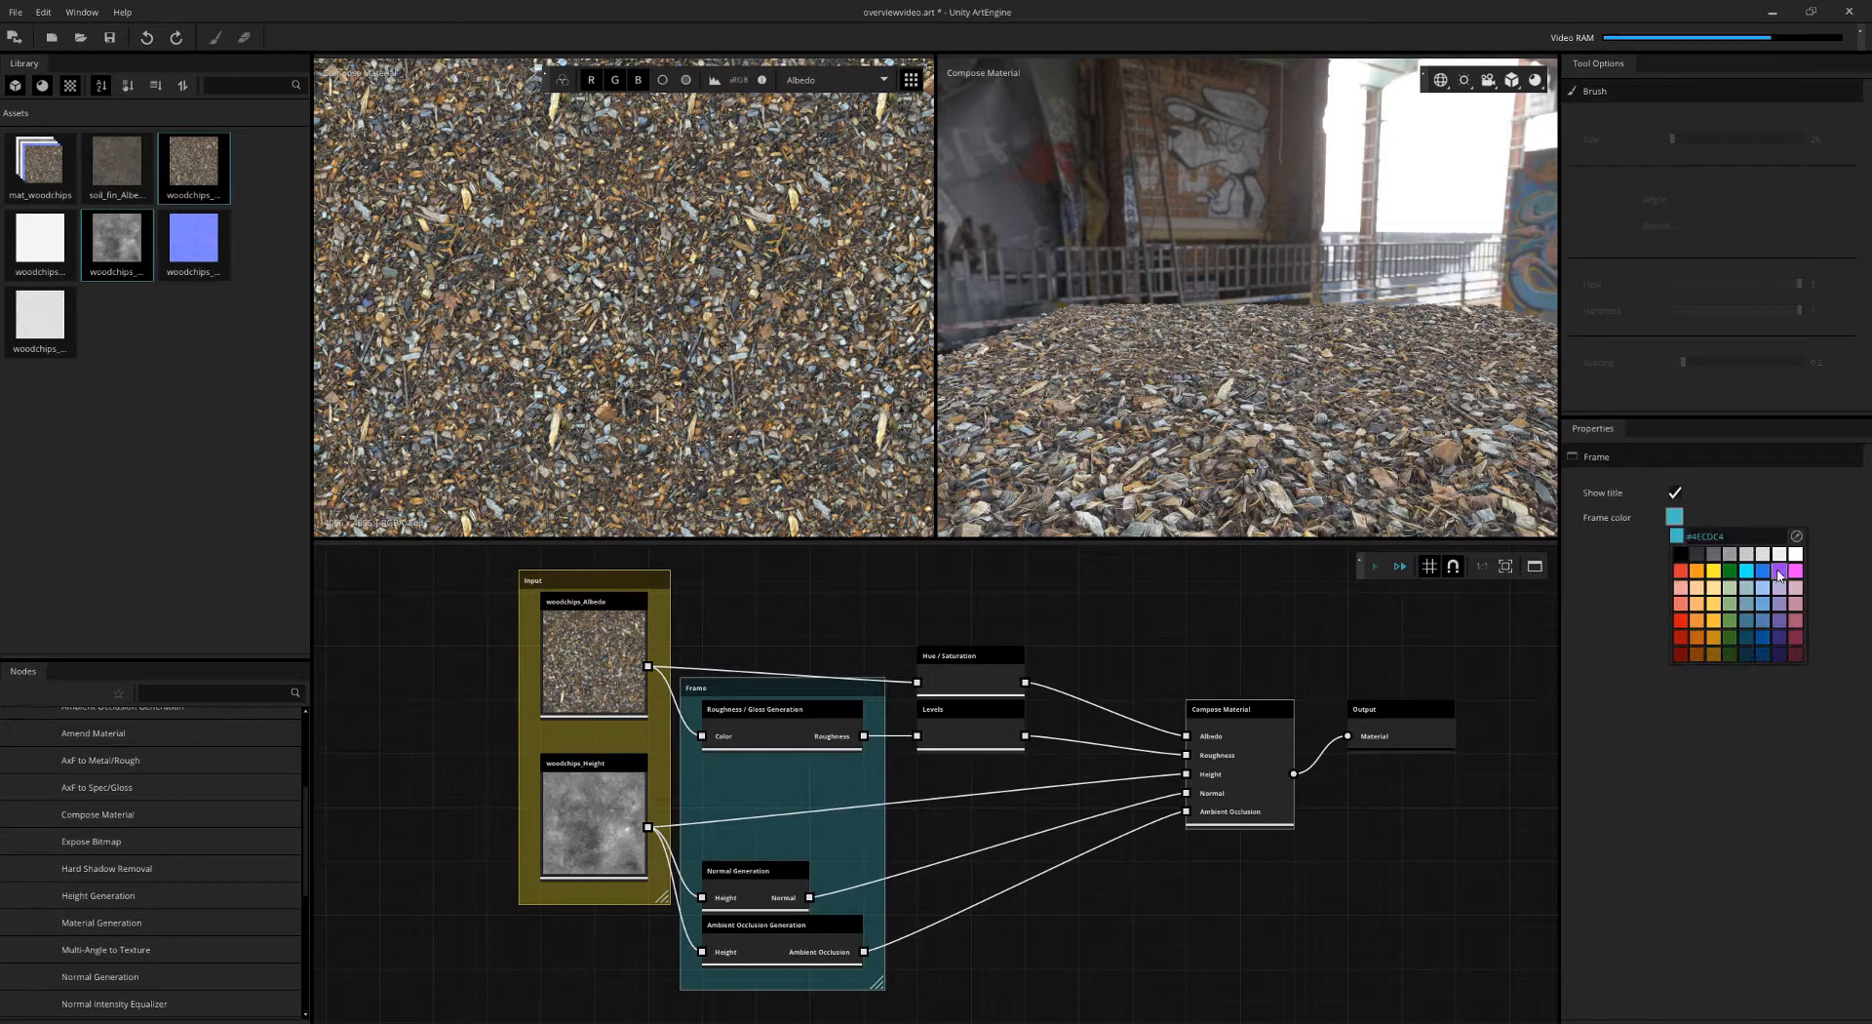
pyautogui.click(1777, 573)
pyautogui.doubleClick(725, 684)
pyautogui.write('Generation')
pyautogui.press('Return')
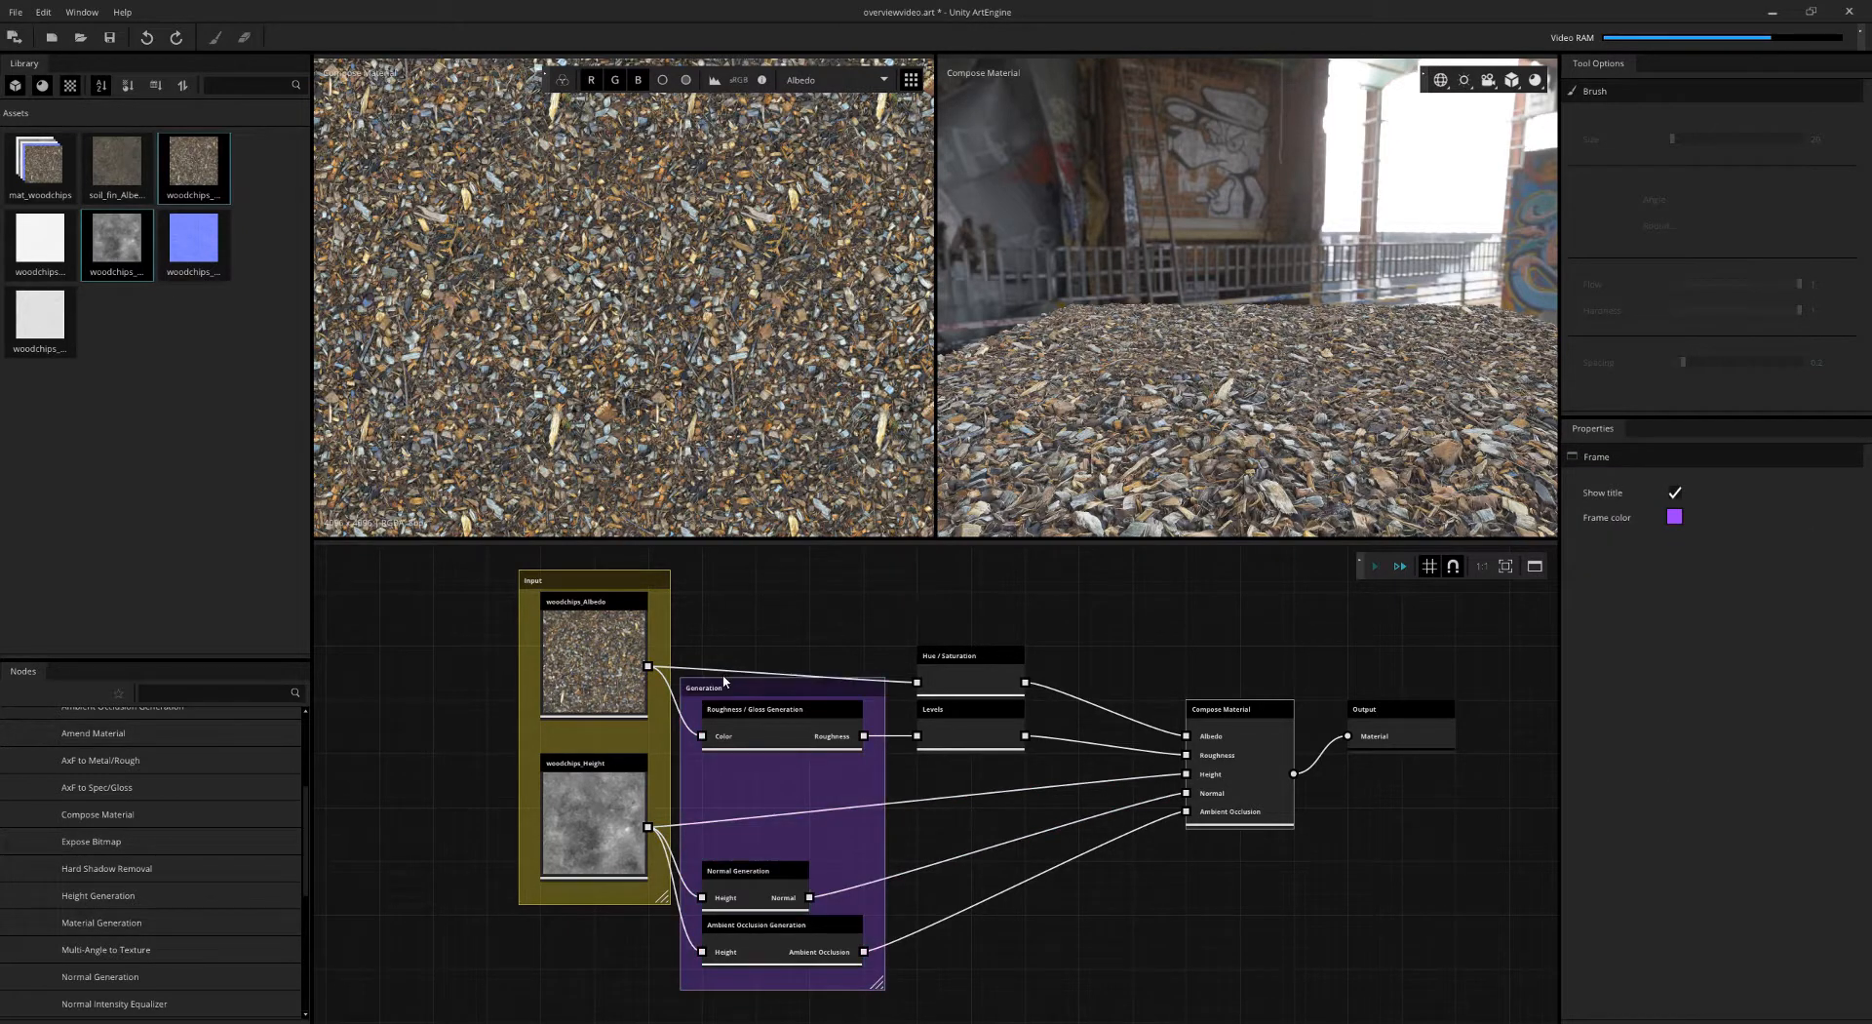
# - Group the Hue / Saturation and Levels nodes in a green frame titled Tweaks
pyautogui.moveTo(1107, 626); pyautogui.dragTo(961, 767)
pyautogui.click(1534, 566)
pyautogui.click(1675, 516)
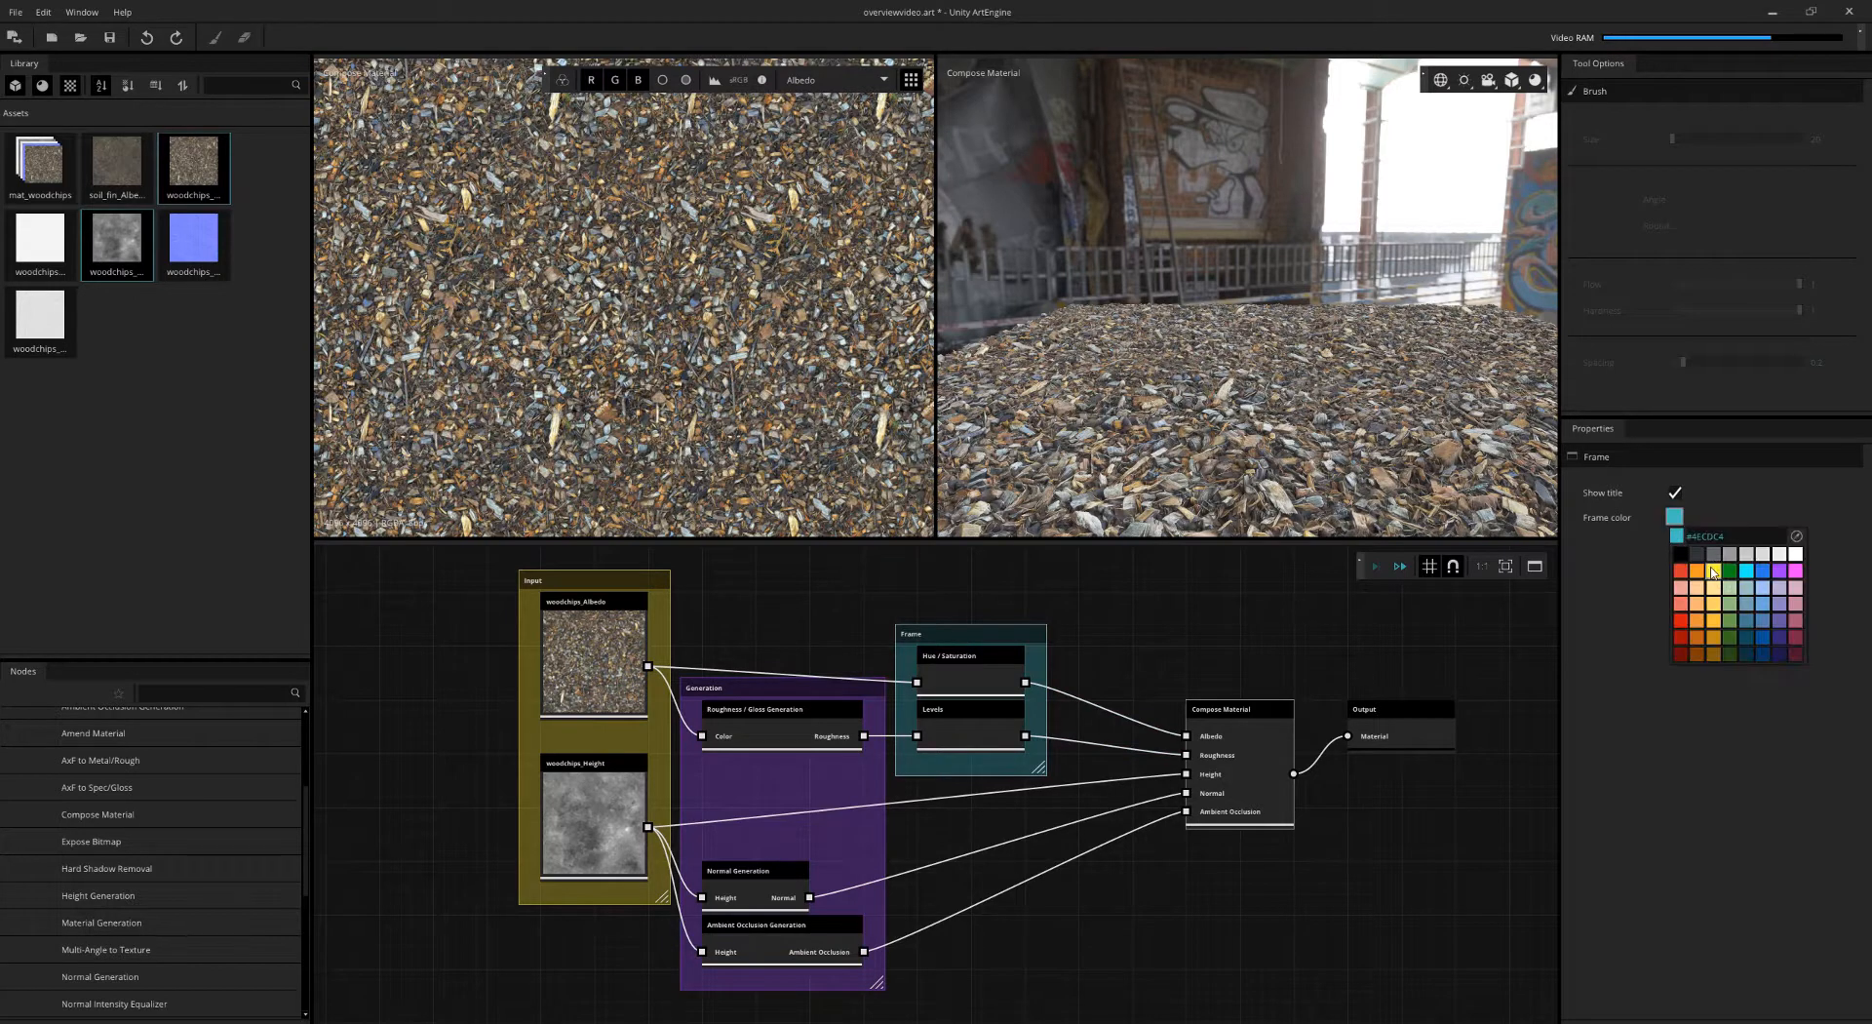
pyautogui.click(1721, 576)
pyautogui.doubleClick(920, 633)
pyautogui.write('Tweaks')
pyautogui.press('Return')
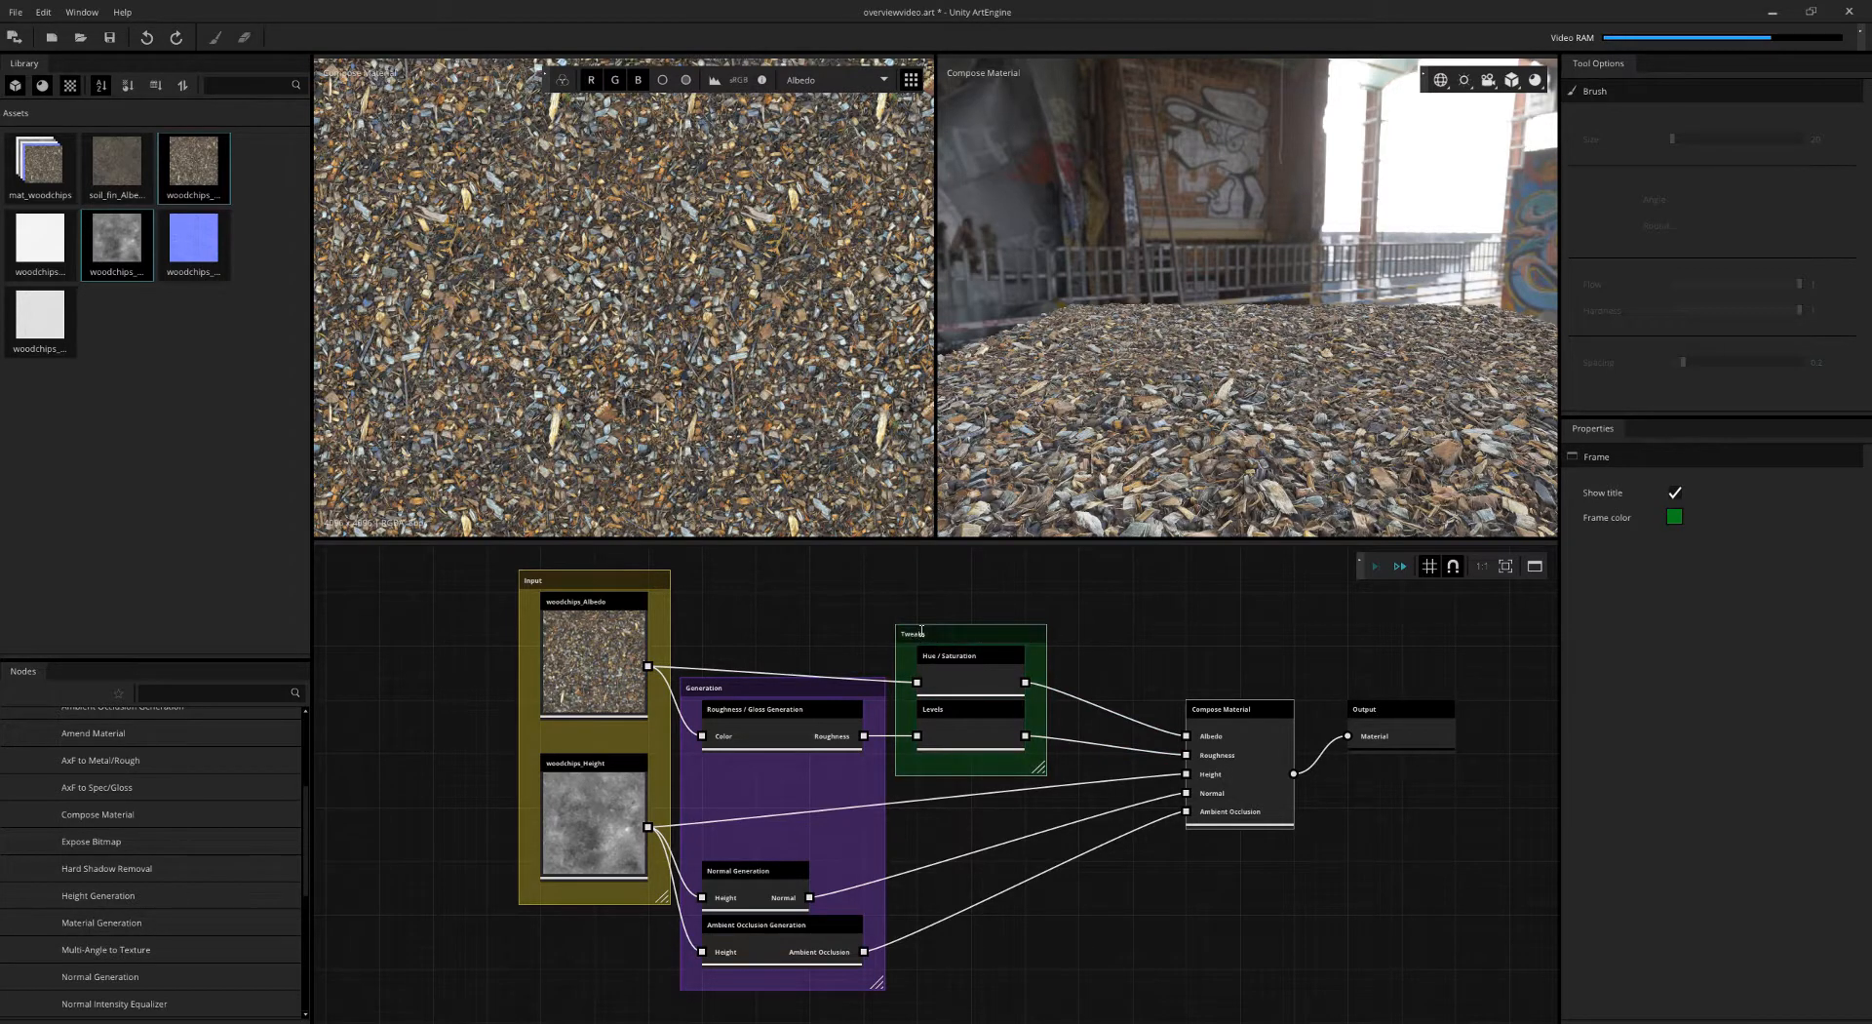
pyautogui.click(1173, 673)
# - Move the Compose Material node slightly closer to the Tweaks frame and enclose it in a frame titled Material
pyautogui.moveTo(1244, 754); pyautogui.dragTo(1190, 754)
pyautogui.click(1534, 566)
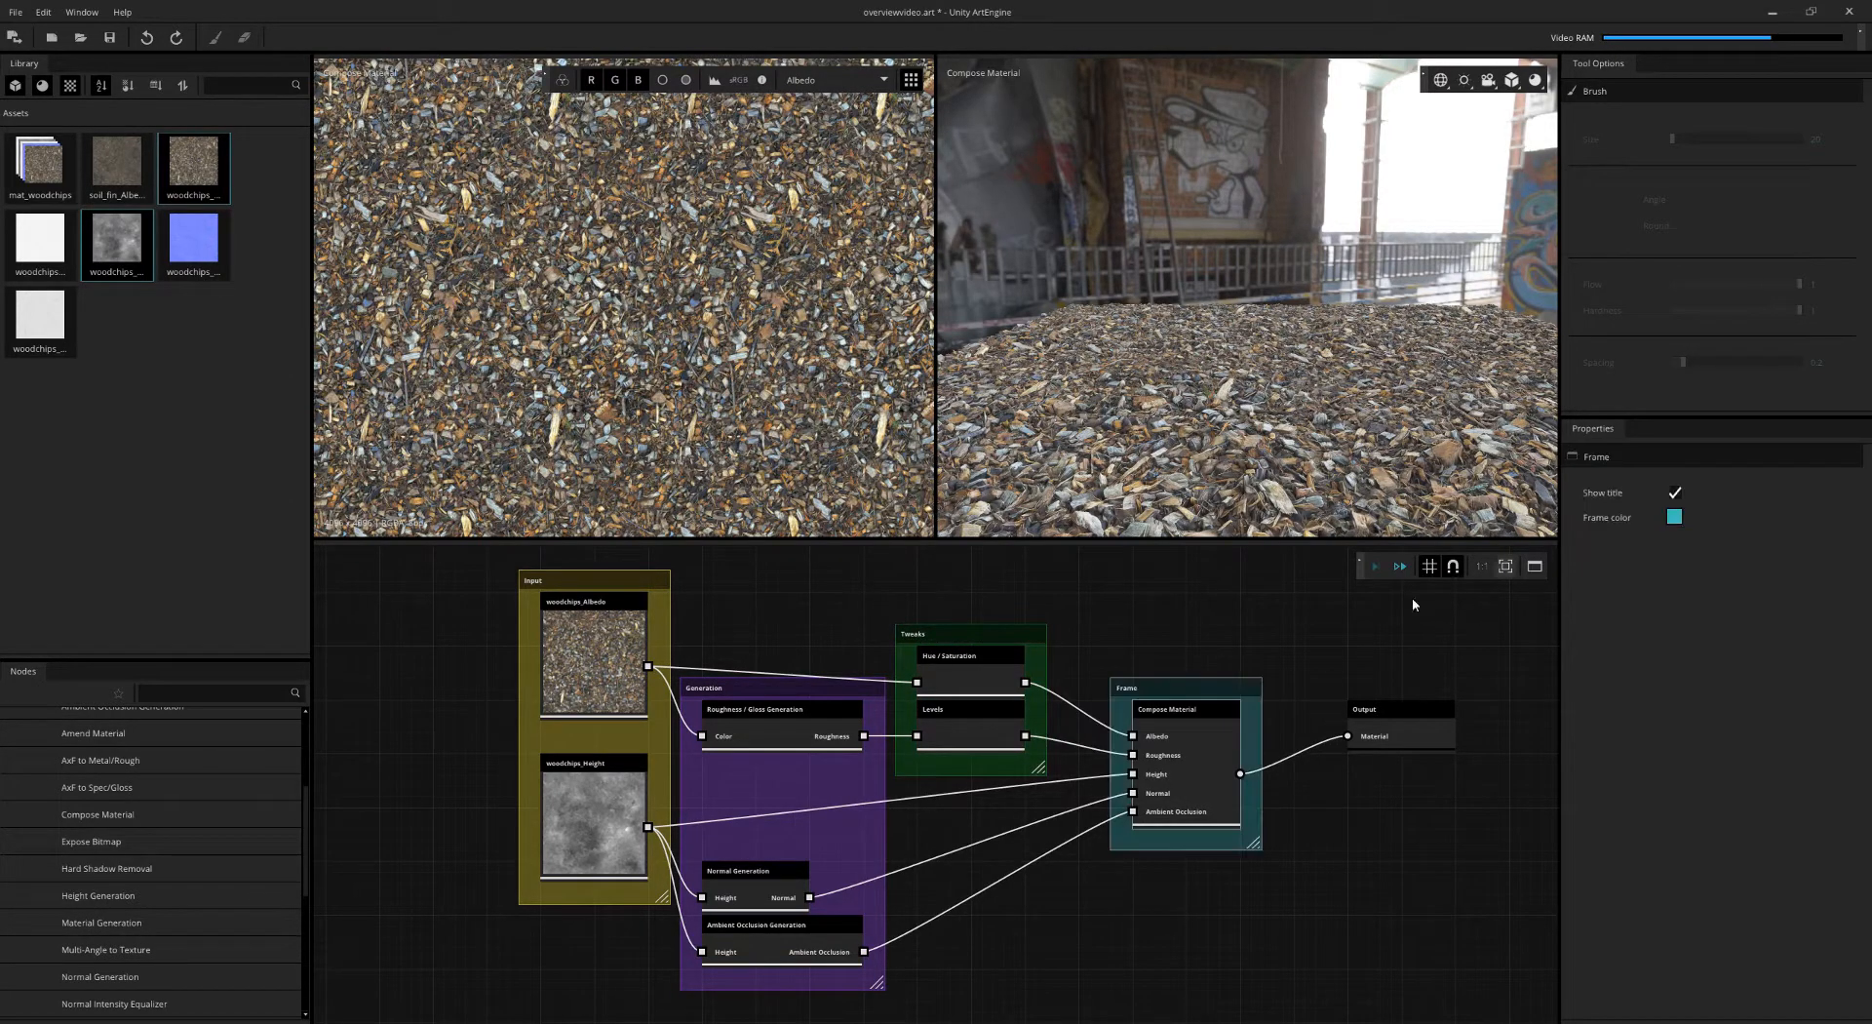
pyautogui.doubleClick(1138, 686)
pyautogui.write('Material')
pyautogui.press('Return')
# - Enclose the Output node in a red frame titled Output
pyautogui.click(1394, 708)
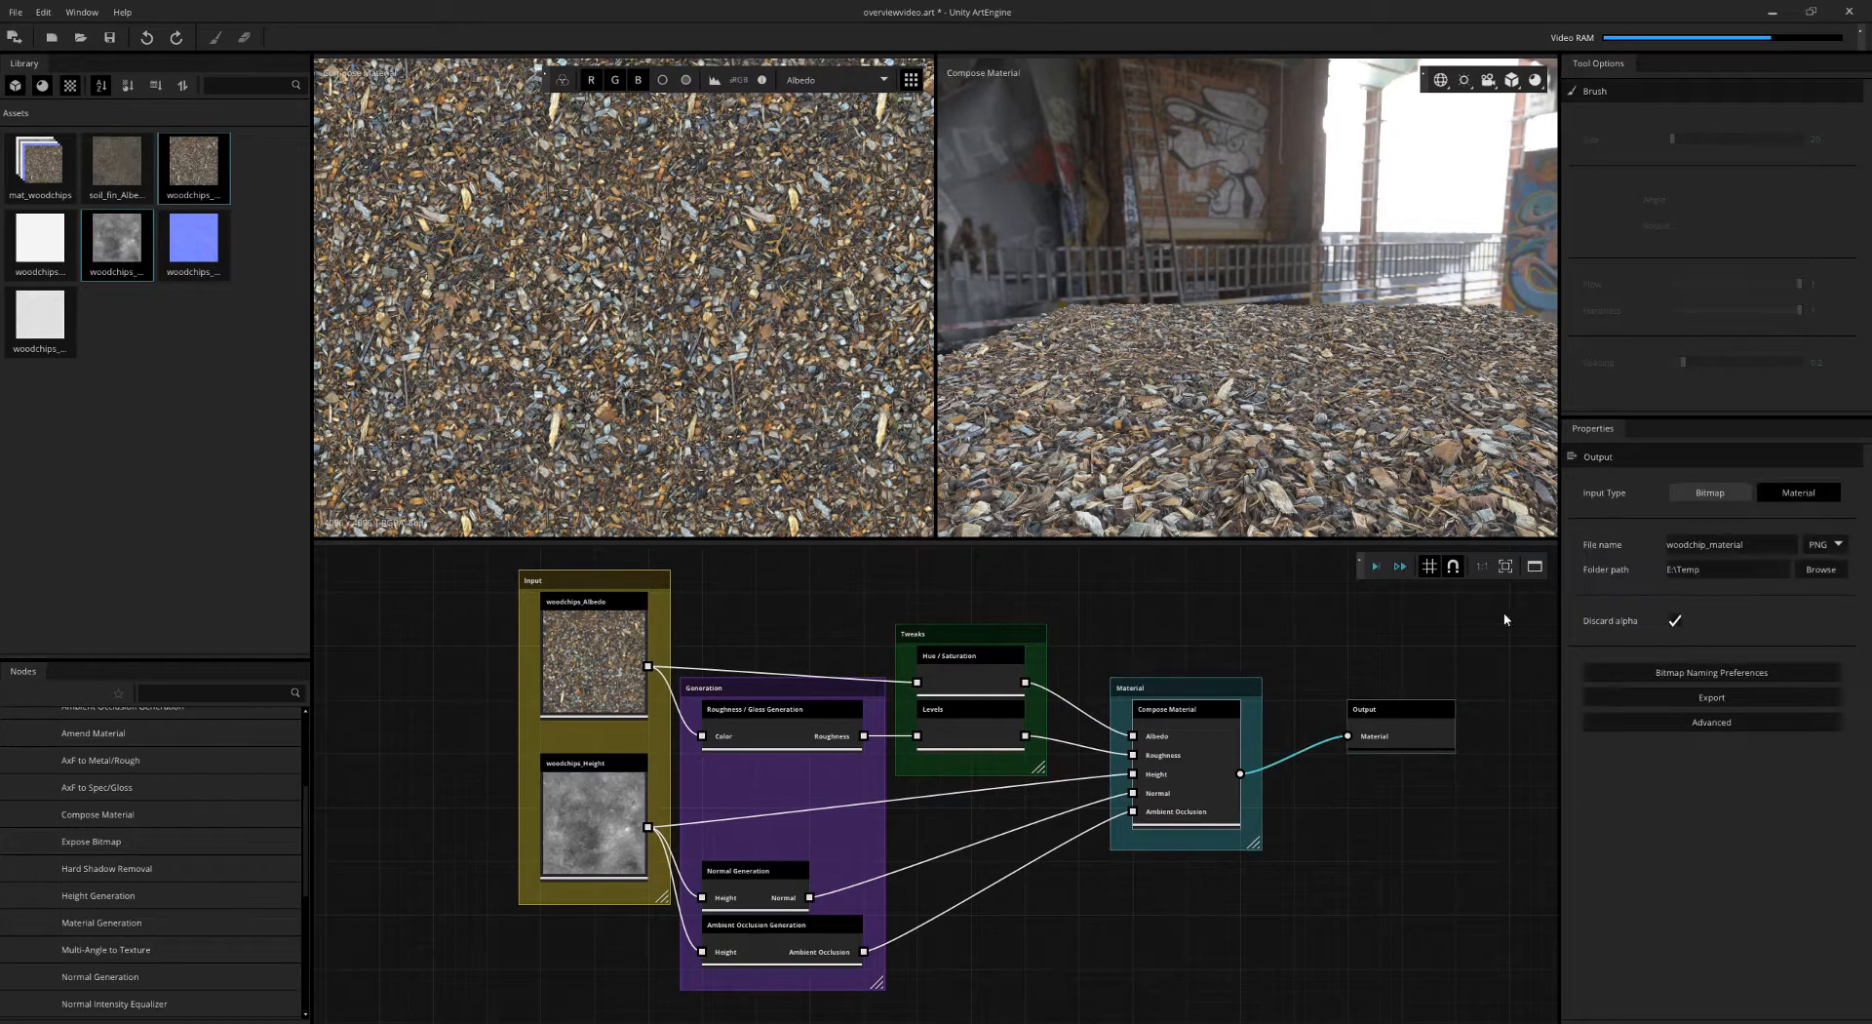
pyautogui.click(1535, 567)
pyautogui.click(1675, 517)
pyautogui.click(1681, 620)
pyautogui.doubleClick(1343, 687)
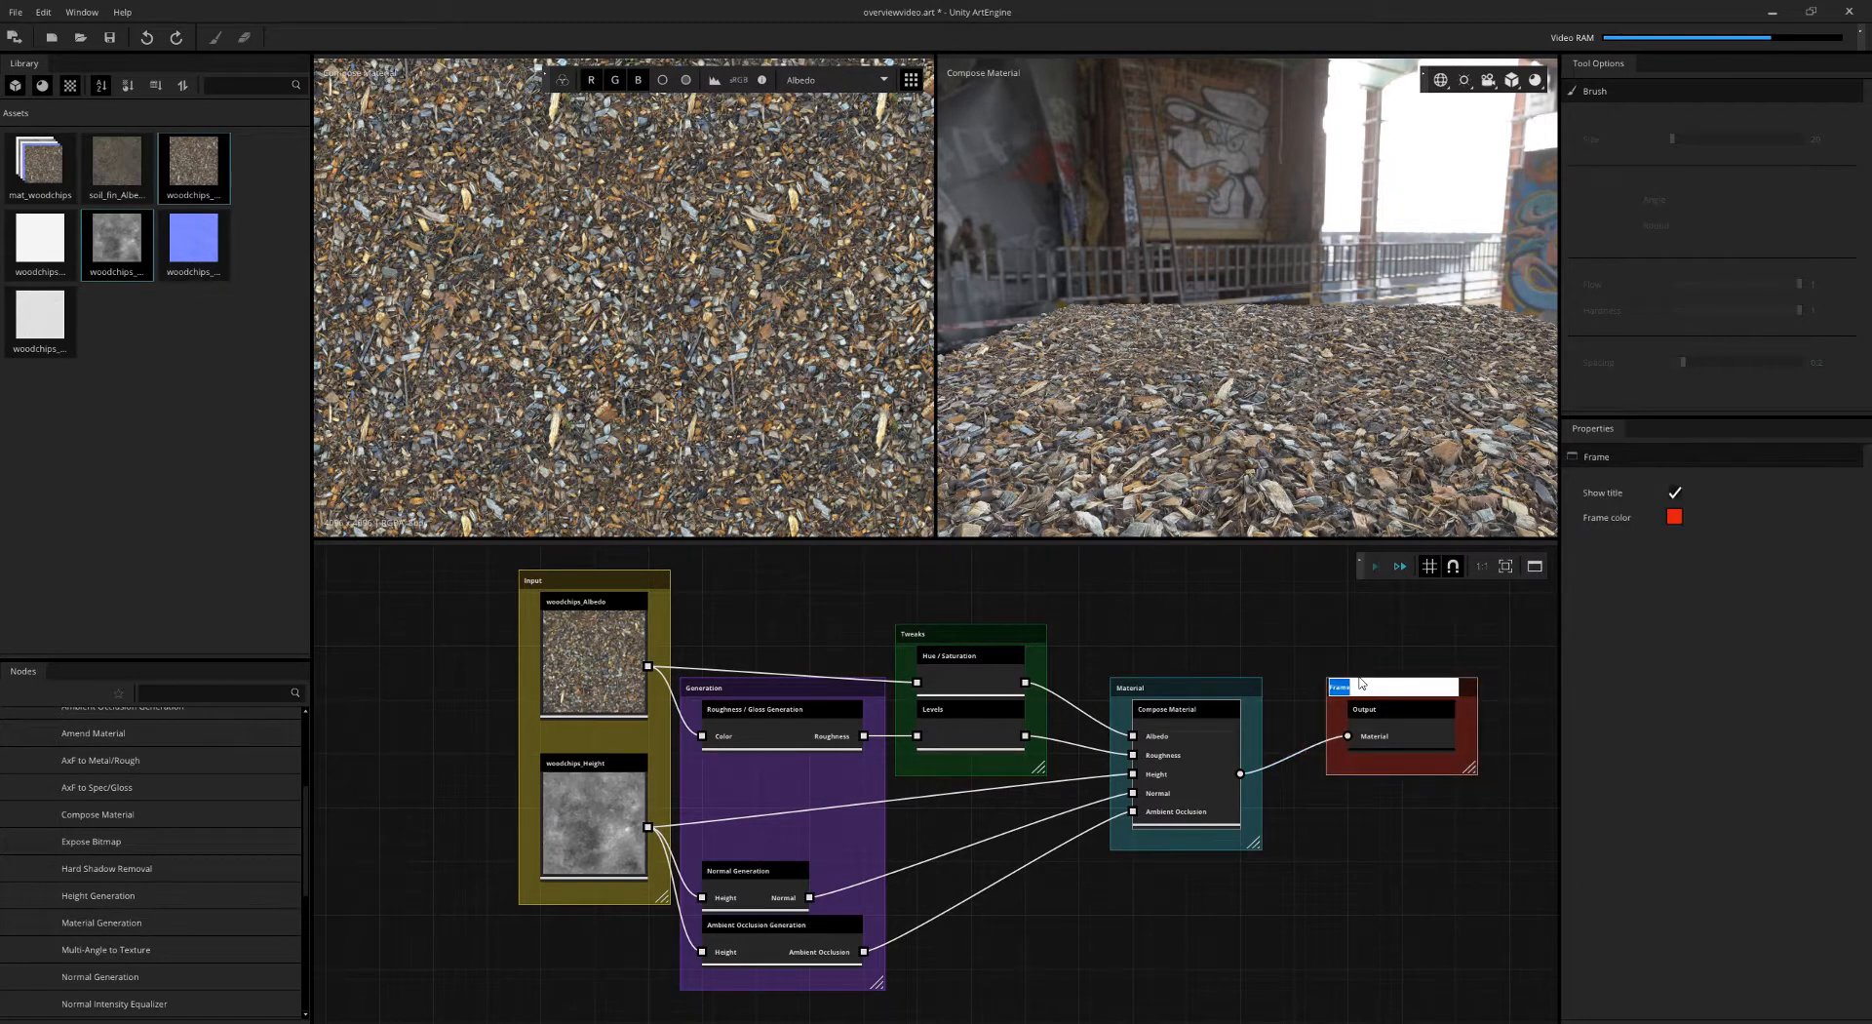
pyautogui.write('Output')
pyautogui.press('Return')
pyautogui.click(1234, 653)
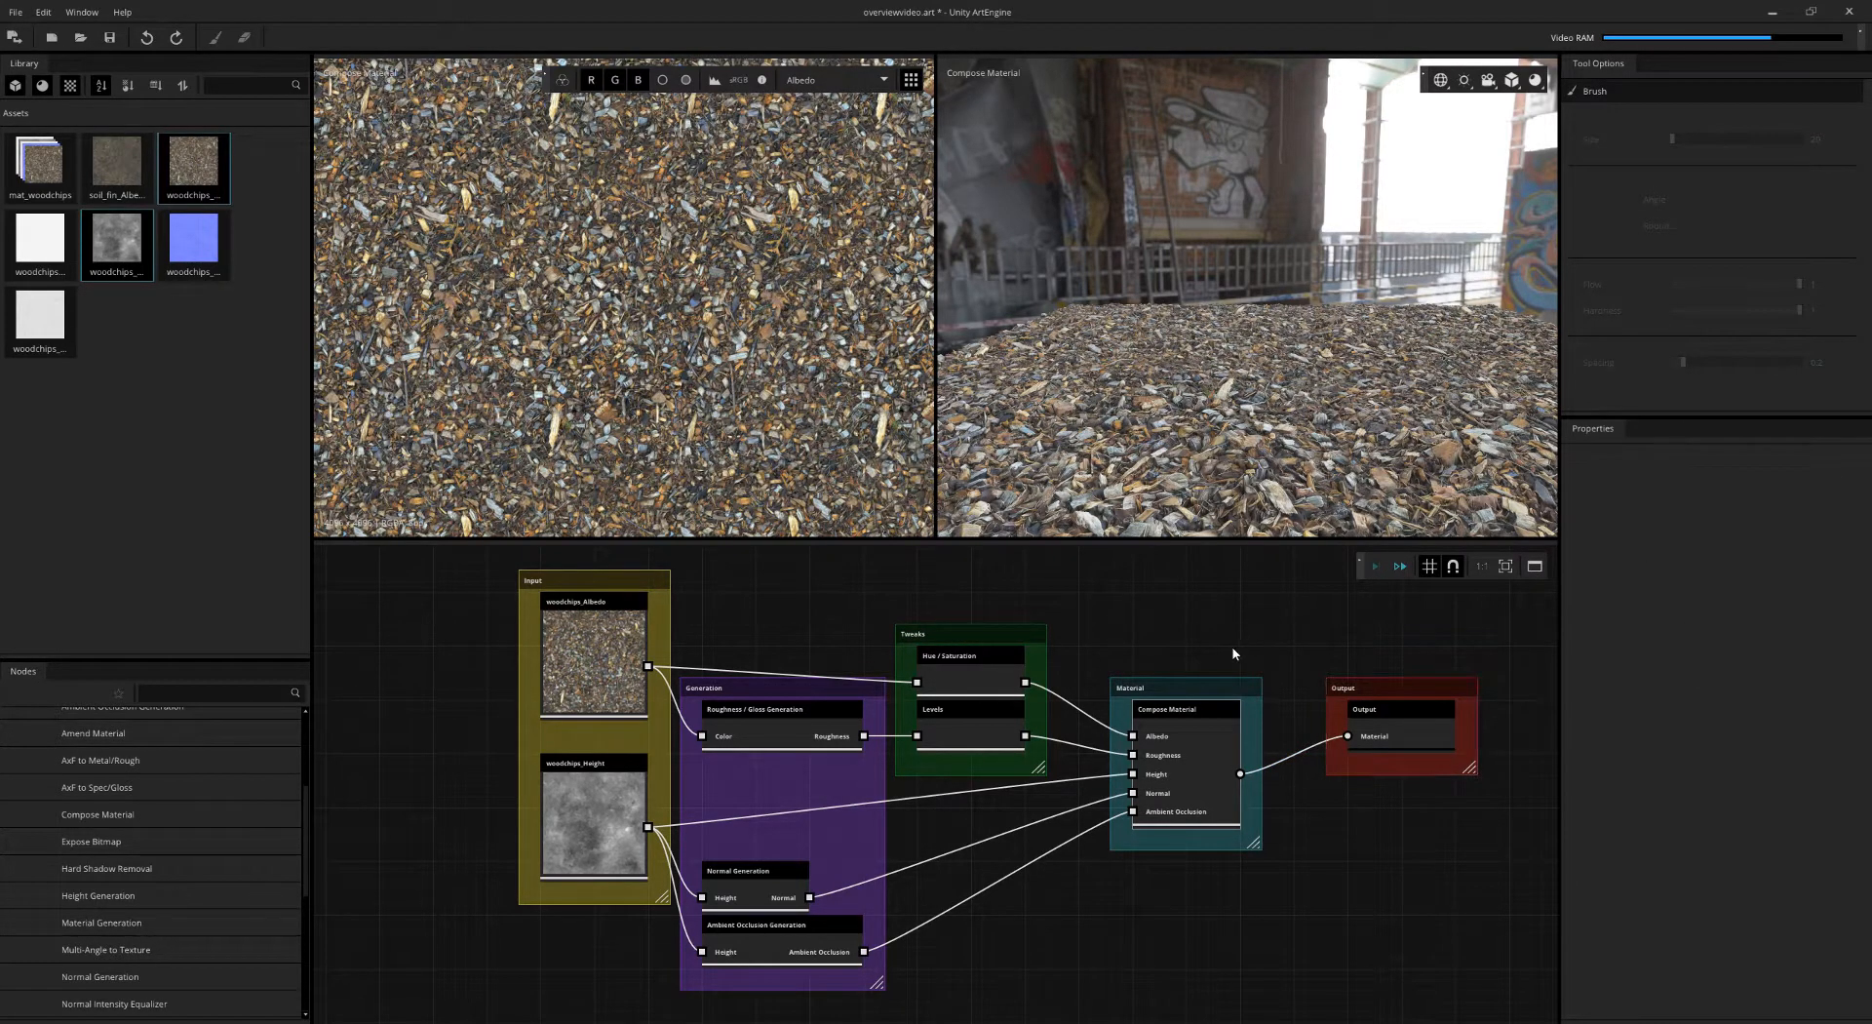